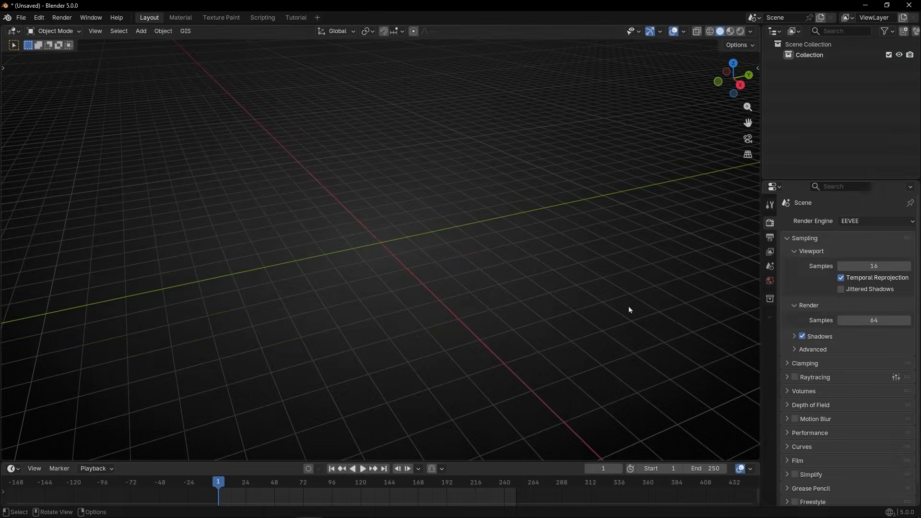
# Add a plane and create a new geometry node group on it in the Tutorial workspace.
pyautogui.press('q')
pyautogui.click(606, 326)
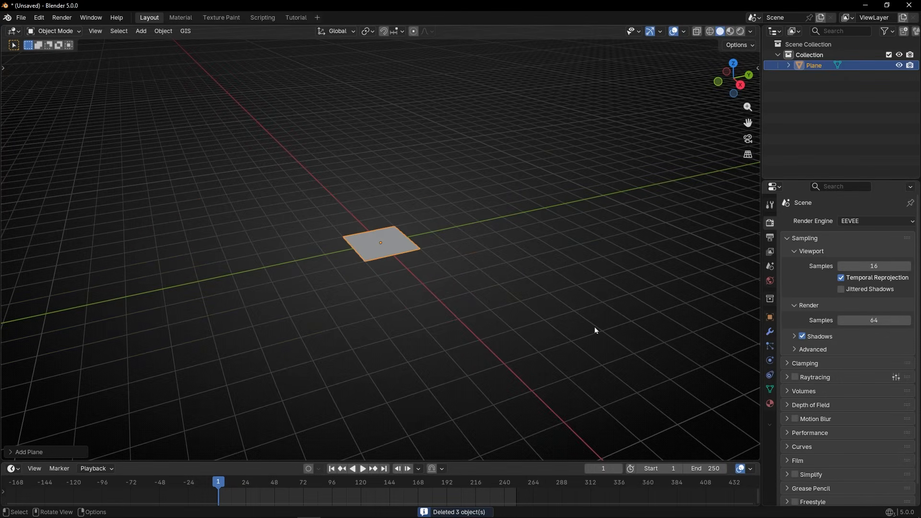
pyautogui.click(294, 18)
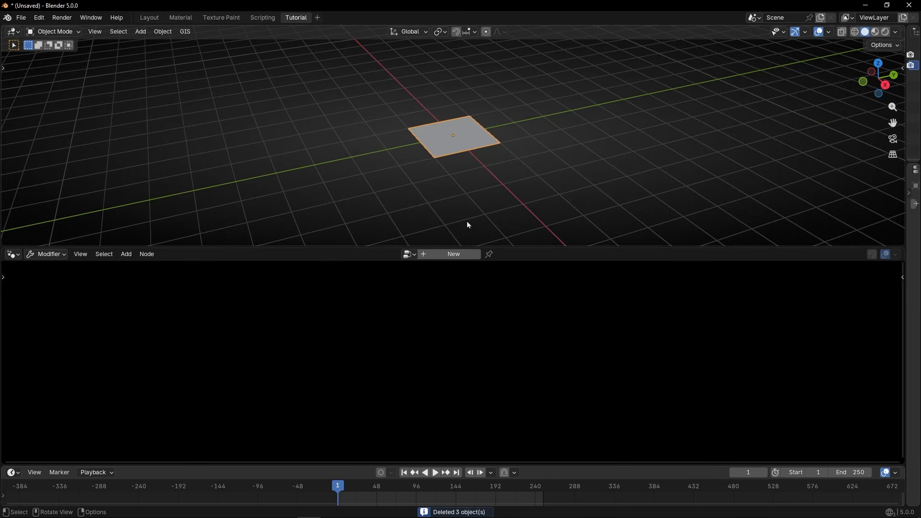
pyautogui.click(446, 254)
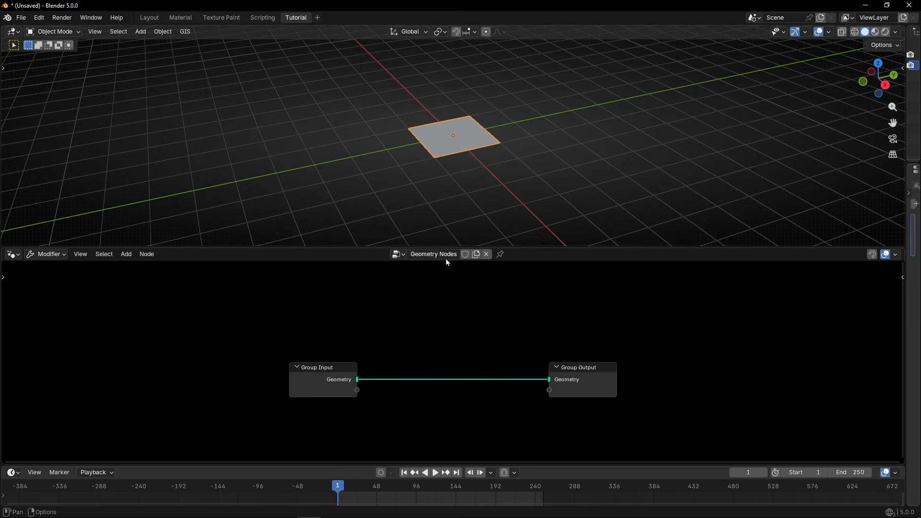
# Replace the Group Input node with a Grid node and connect its Mesh output to the Group Output.
pyautogui.click(318, 367)
pyautogui.press('x')
pyautogui.hotkey('shift', 'a')
pyautogui.write('grid')
pyautogui.press('Return')
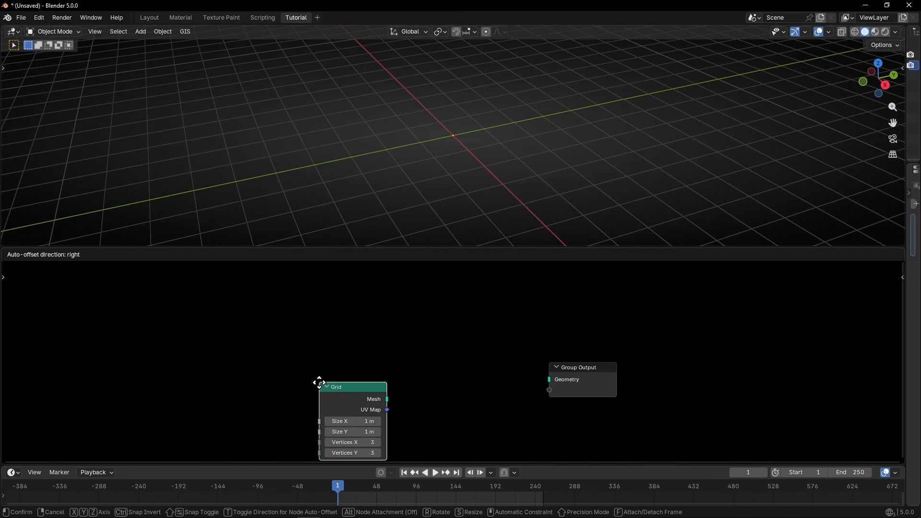
pyautogui.click(316, 334)
pyautogui.moveTo(384, 349); pyautogui.dragTo(566, 355)
# View the grid from above and set its Size X and Size Y to 5.5 m.
pyautogui.click(879, 64)
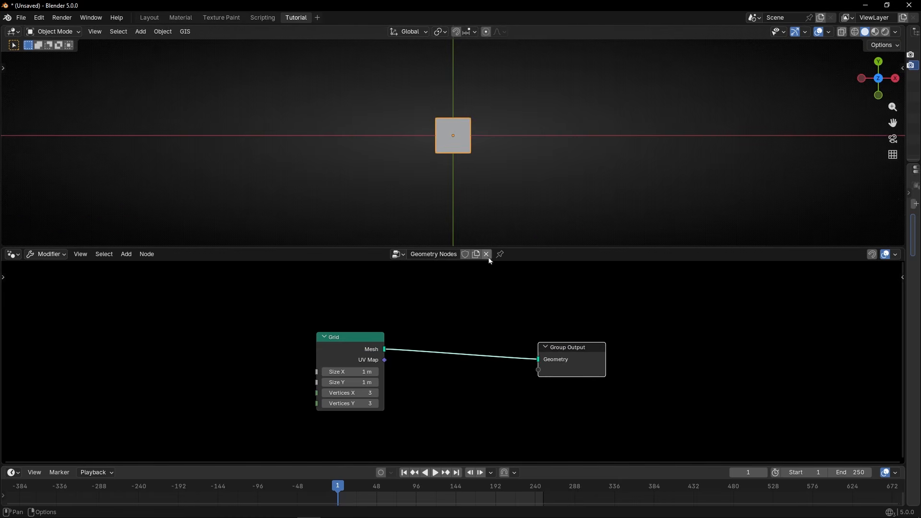
pyautogui.moveTo(349, 372); pyautogui.dragTo(386, 382)
pyautogui.moveTo(344, 345); pyautogui.dragTo(280, 347)
# Insert a Distribute Points on Faces node between the Grid and Group Output nodes.
pyautogui.hotkey('shift', 'a')
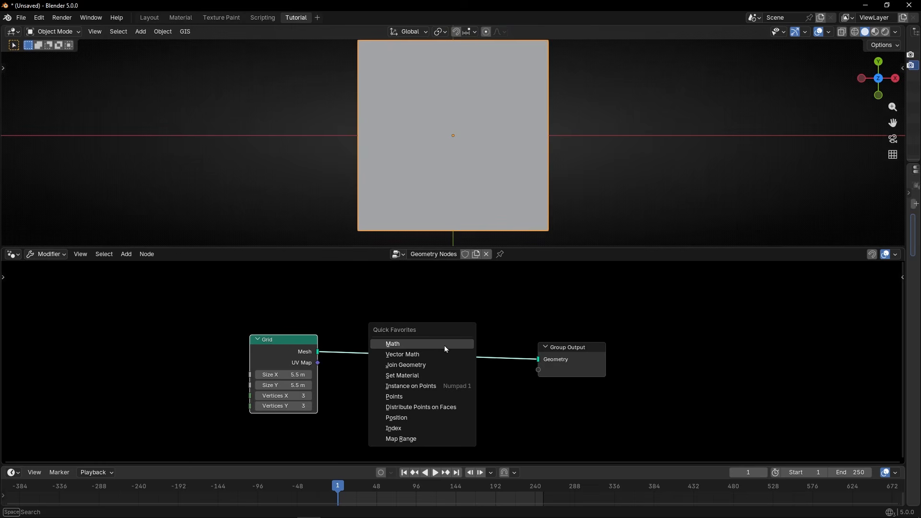
pyautogui.click(419, 411)
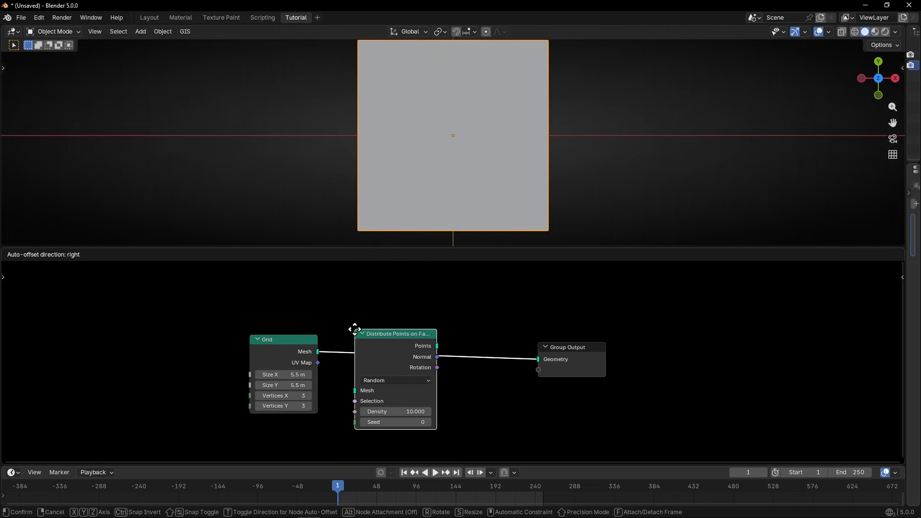
pyautogui.click(353, 325)
pyautogui.scroll(3, 445, 154)
pyautogui.scroll(-4, 412, 163)
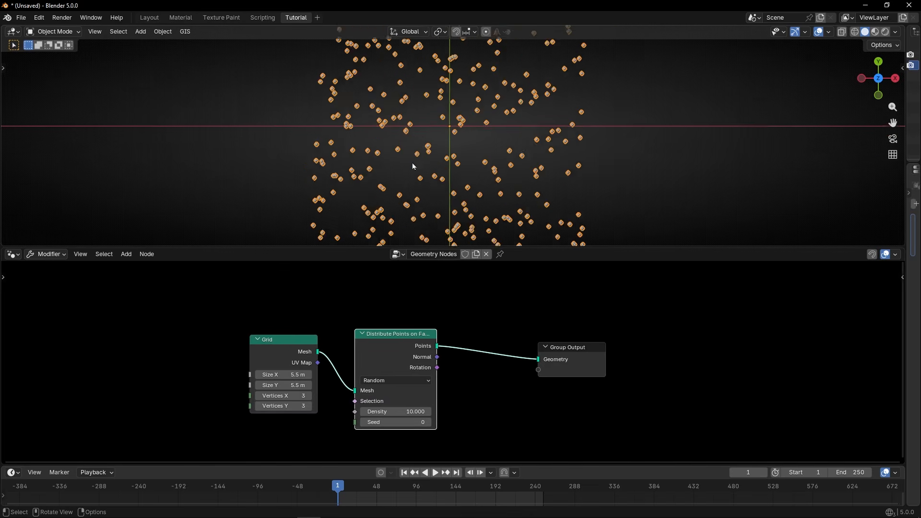
pyautogui.scroll(1, 417, 124)
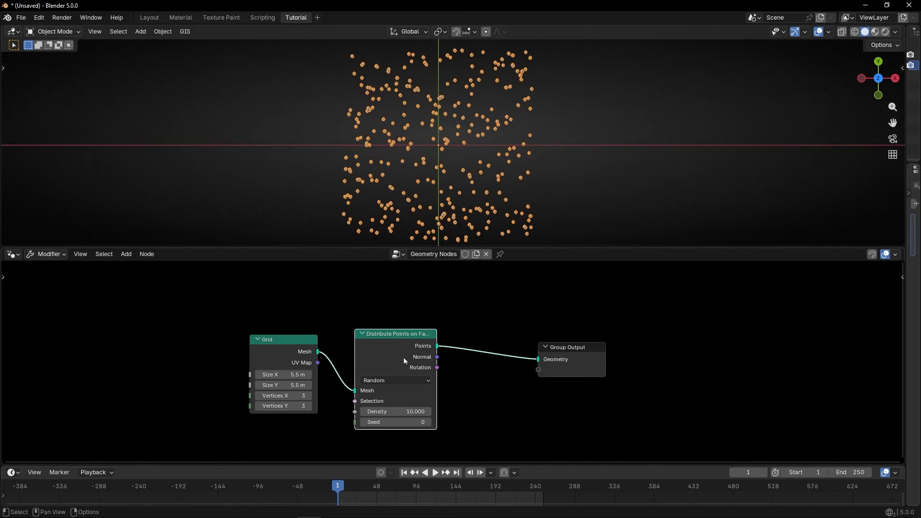
# Set the random point distribution's Density to 49.3 and inspect the points up close.
pyautogui.moveTo(402, 415); pyautogui.dragTo(474, 416)
pyautogui.scroll(4, 480, 137)
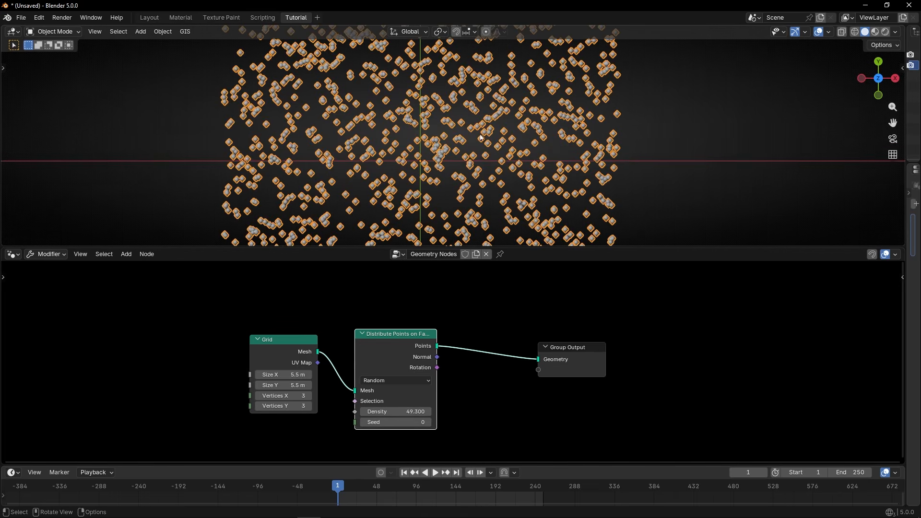
pyautogui.click(639, 168)
pyautogui.scroll(3, 462, 162)
pyautogui.scroll(3, 427, 132)
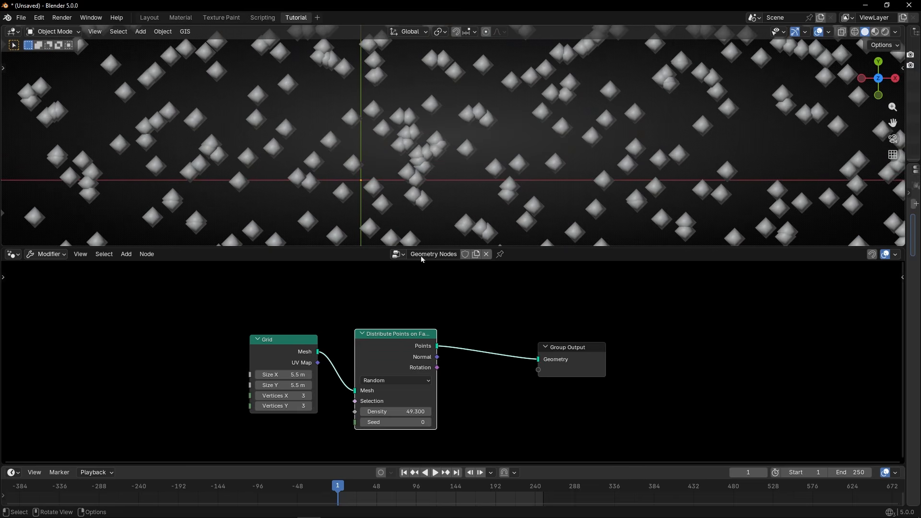
pyautogui.scroll(3, 408, 381)
# Switch the point distribution method to Poisson Disk and set its Distance Min to 0.2 m.
pyautogui.click(382, 382)
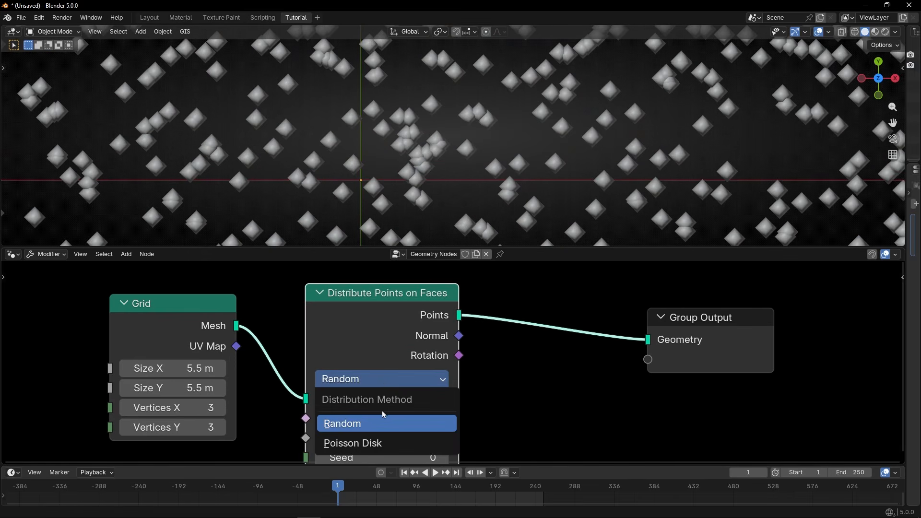
pyautogui.click(366, 443)
pyautogui.scroll(-5, 410, 184)
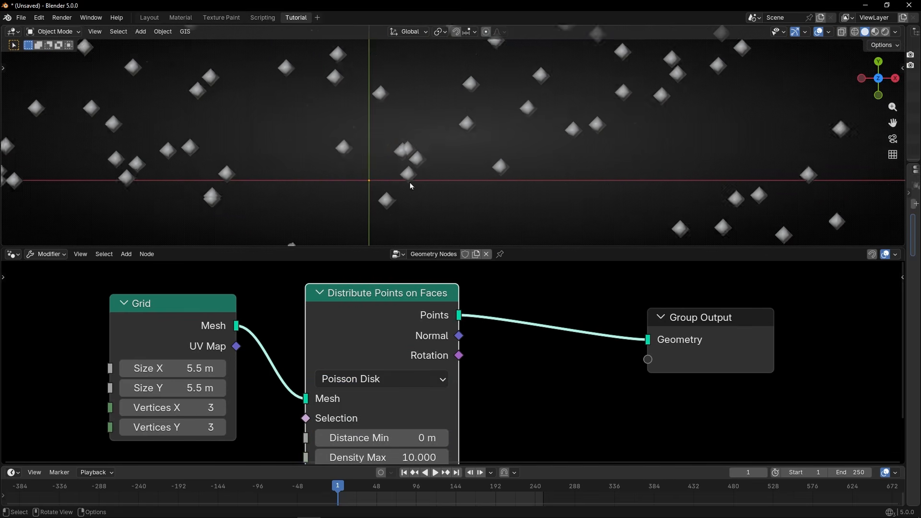
pyautogui.scroll(8, 392, 87)
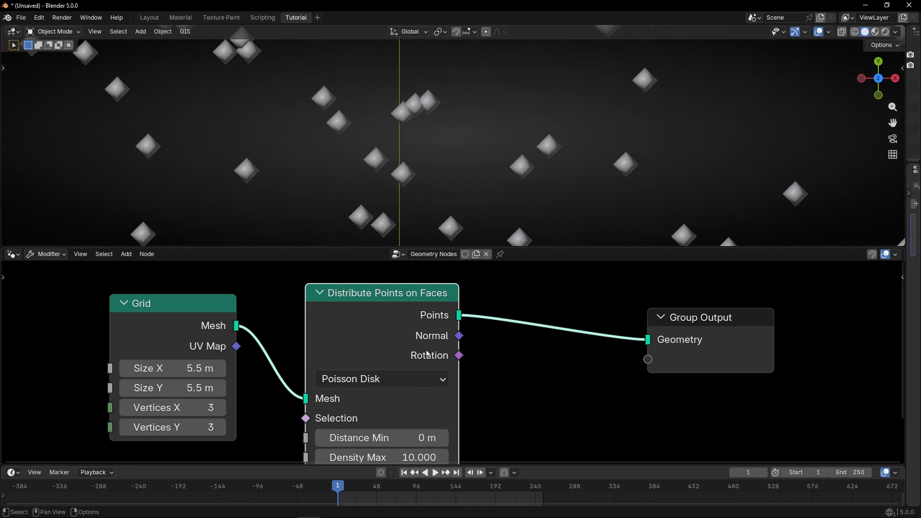
pyautogui.moveTo(486, 418); pyautogui.dragTo(477, 371, button='middle')
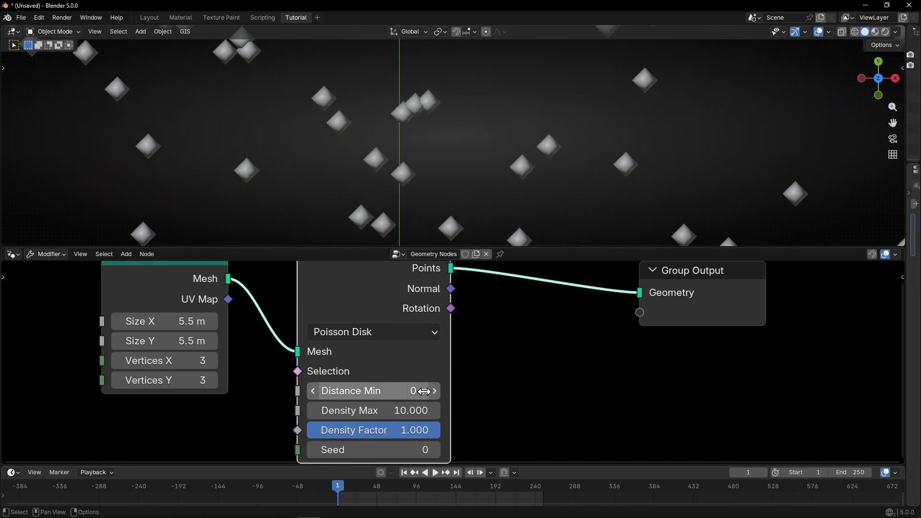
pyautogui.click(433, 391)
pyautogui.click(433, 392)
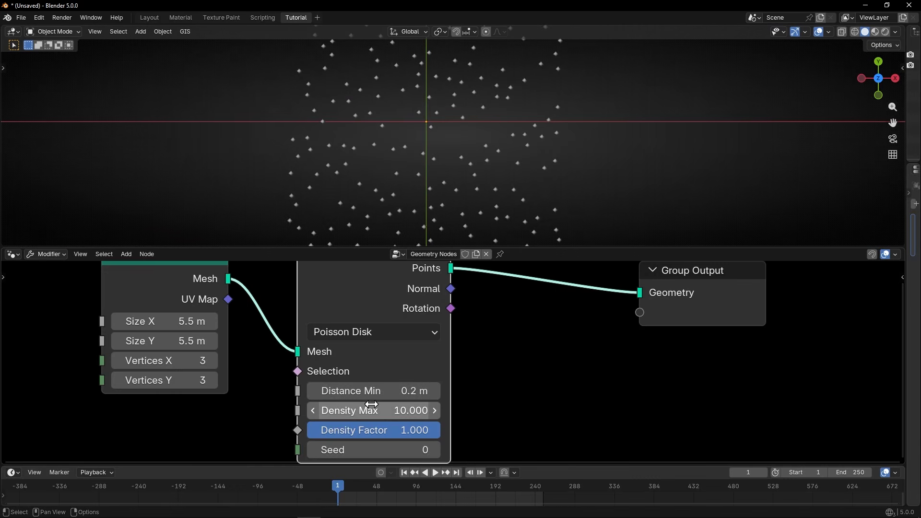
# Set the Poisson Disk distribution's Density Max to 102.4 and its Distance Min to 0.1 m.
pyautogui.moveTo(369, 409); pyautogui.dragTo(422, 410)
pyautogui.scroll(2, 395, 395)
pyautogui.click(298, 390)
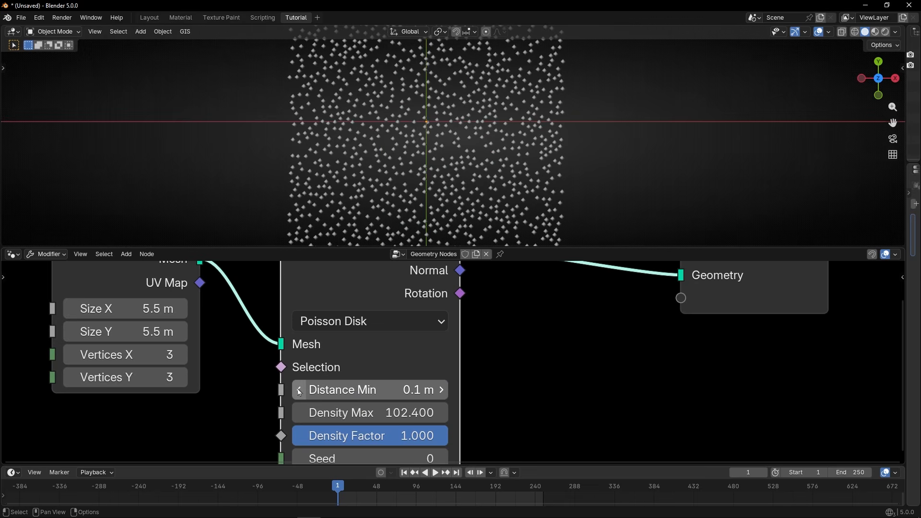
pyautogui.hotkey('ctrl', 'space')
pyautogui.hotkey('ctrl', 'space')
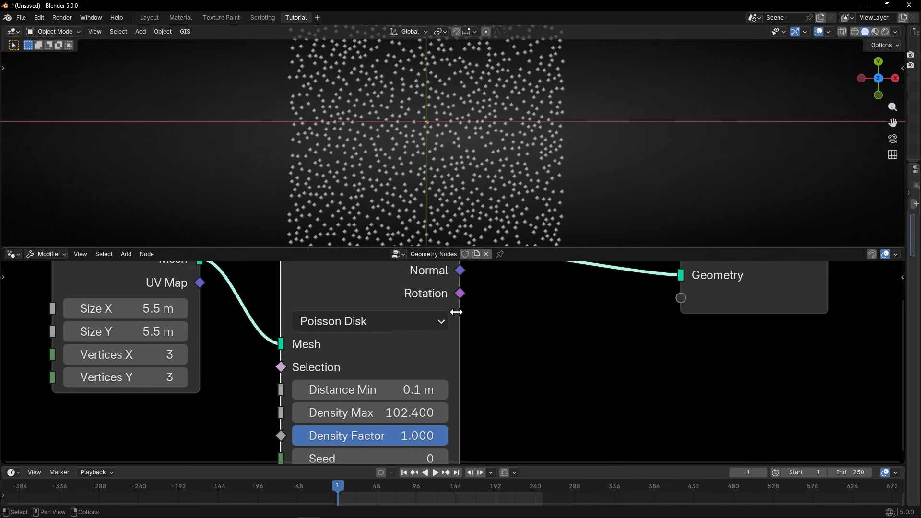
# Make room before the Group Output and insert an Instance on Points node after Distribute Points on Faces.
pyautogui.scroll(-4, 578, 350)
pyautogui.moveTo(481, 345); pyautogui.dragTo(580, 333)
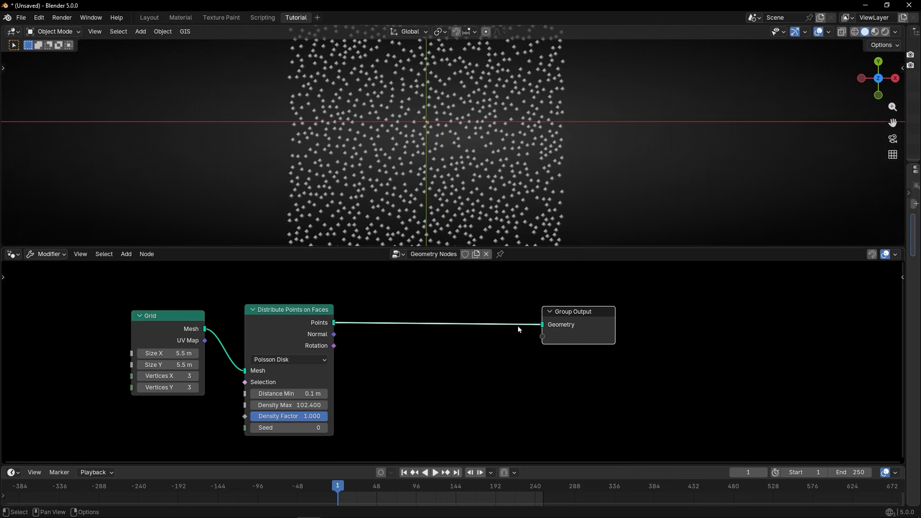
pyautogui.press('q')
pyautogui.click(461, 302)
pyautogui.click(448, 297)
pyautogui.scroll(2, 420, 359)
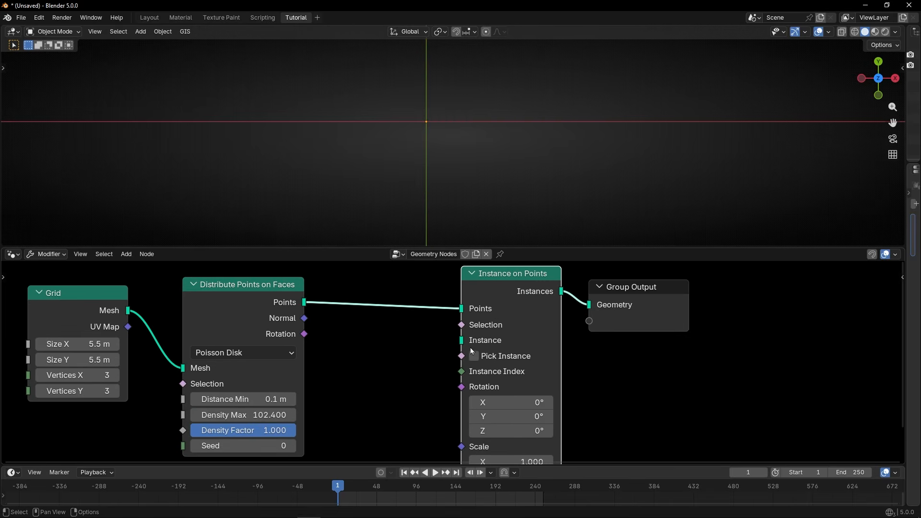
# Feed a UV Sphere with a radius of 0.04 m into the Instance input of Instance on Points and inspect the result.
pyautogui.moveTo(462, 340); pyautogui.dragTo(401, 341)
pyautogui.press('Return')
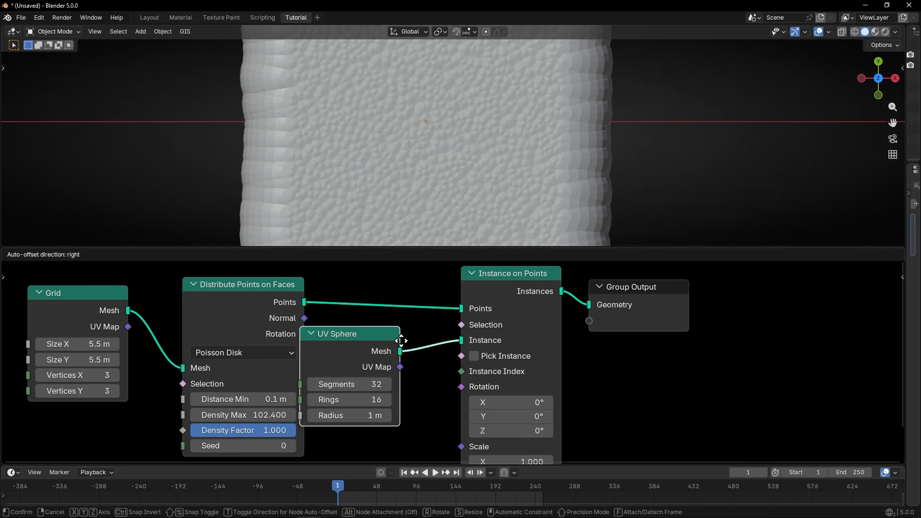
pyautogui.click(439, 341)
pyautogui.moveTo(402, 411); pyautogui.dragTo(375, 412)
pyautogui.hotkey('ctrl', 'space')
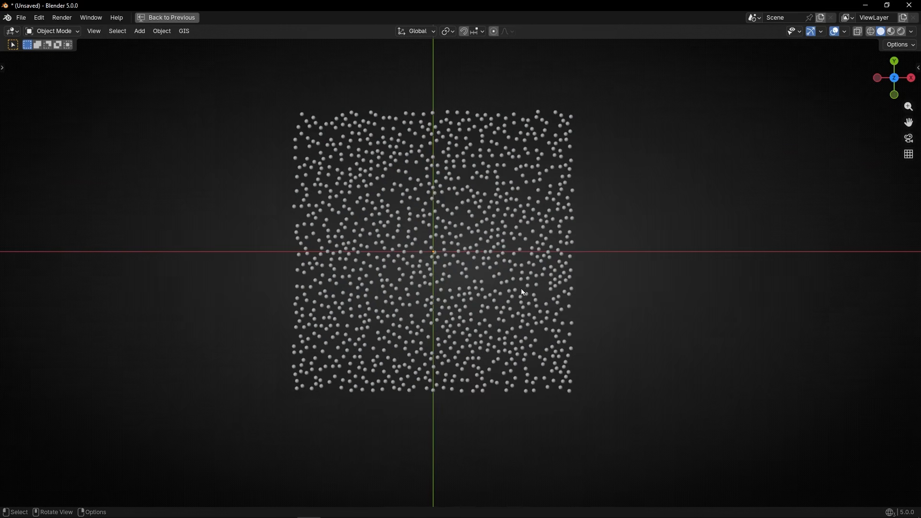
pyautogui.moveTo(572, 205); pyautogui.dragTo(465, 216, button='middle')
pyautogui.scroll(4, 451, 282)
pyautogui.moveTo(411, 227)
pyautogui.mouseDown(button='middle')
pyautogui.moveTo(570, 217)
pyautogui.moveTo(403, 227)
pyautogui.mouseUp(button='middle')
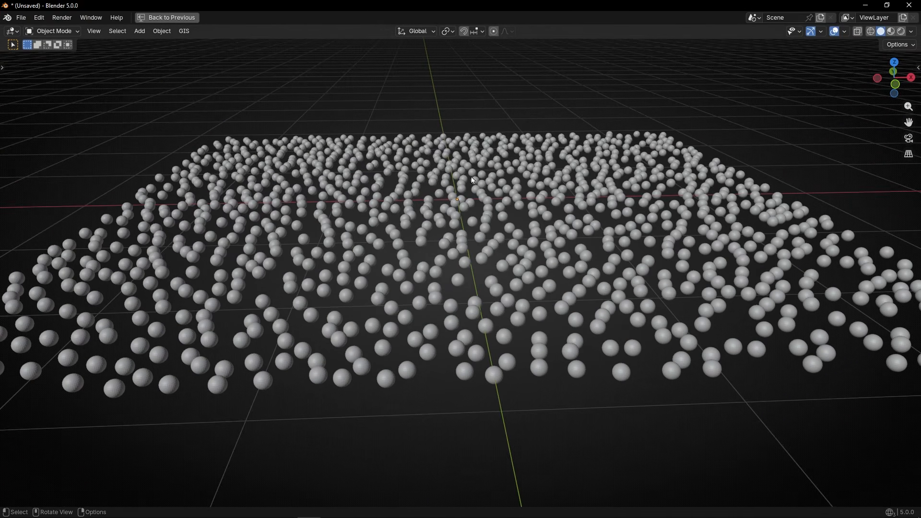
pyautogui.hotkey('ctrl', 'space')
# Make room before the Group Output and insert a Set Material node after Instance on Points.
pyautogui.scroll(-8, 458, 325)
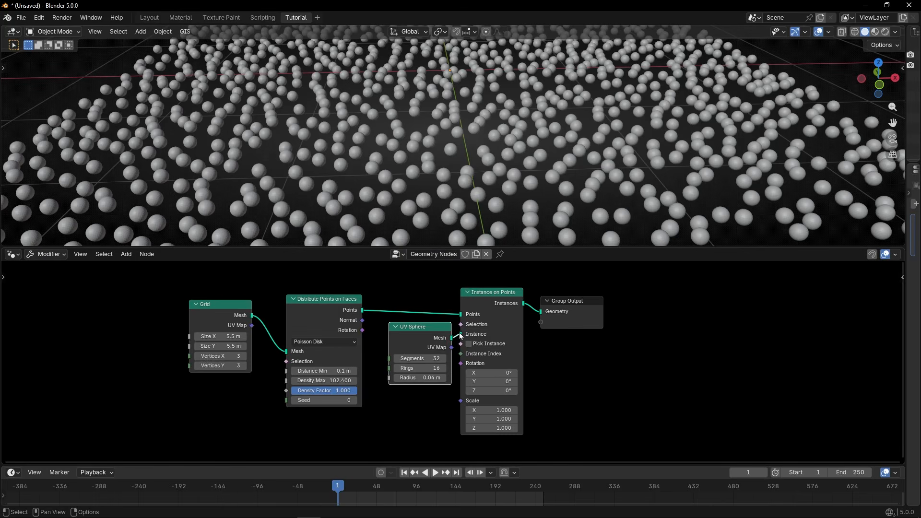
pyautogui.moveTo(468, 336); pyautogui.dragTo(423, 338, button='middle')
pyautogui.moveTo(541, 326); pyautogui.dragTo(634, 322)
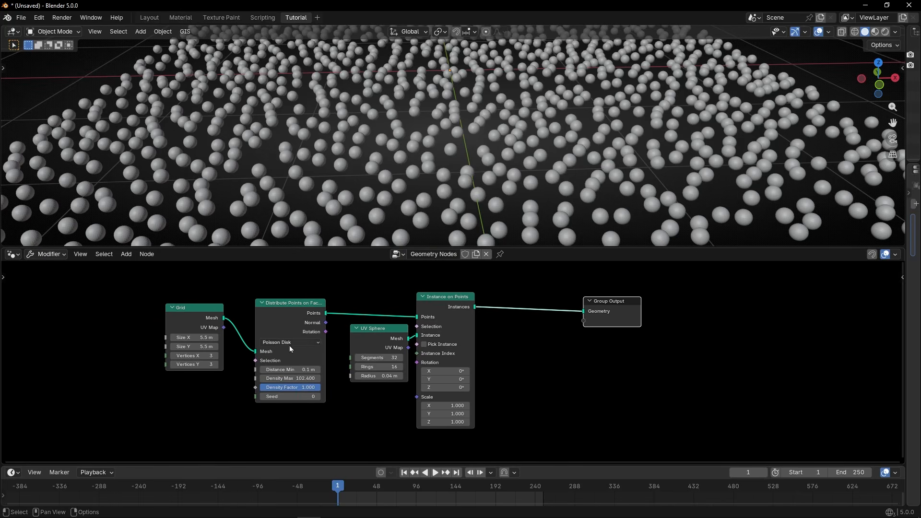
pyautogui.hotkey('shift', 'a')
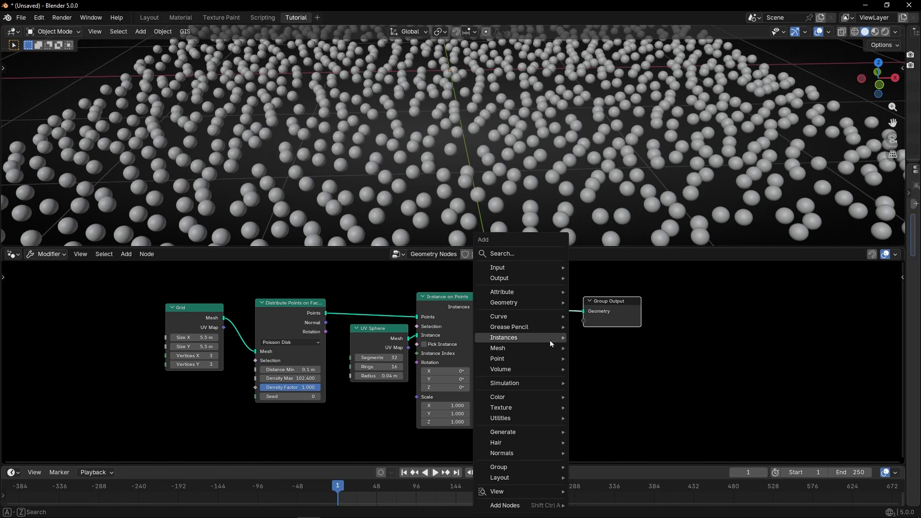
pyautogui.write('set mat')
pyautogui.press('Return')
pyautogui.click(527, 307)
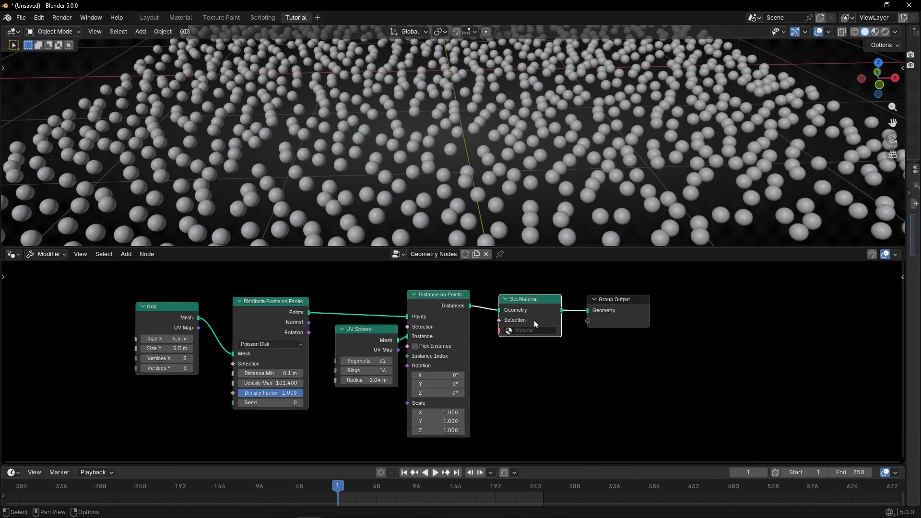
# Choose "Material" in the Set Material node and switch the viewport to Material Preview shading.
pyautogui.scroll(2, 532, 319)
pyautogui.click(530, 333)
pyautogui.click(549, 364)
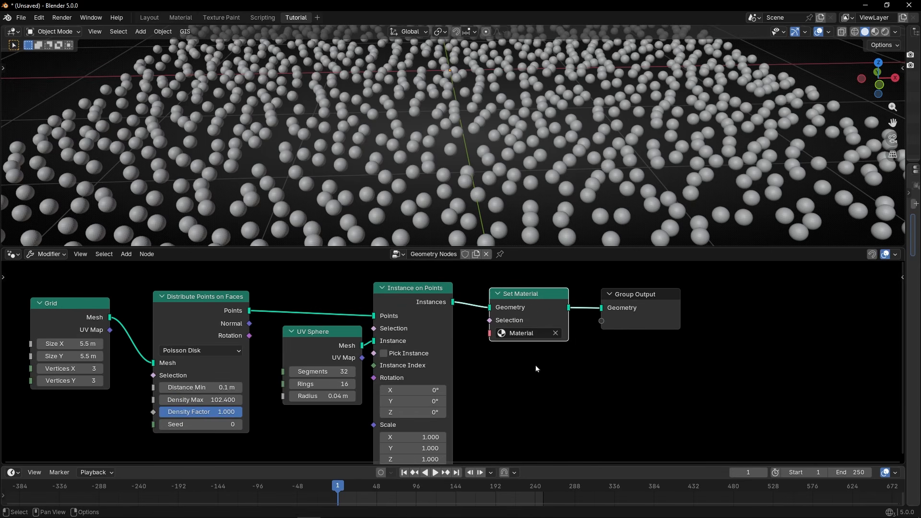
pyautogui.scroll(-3, 534, 365)
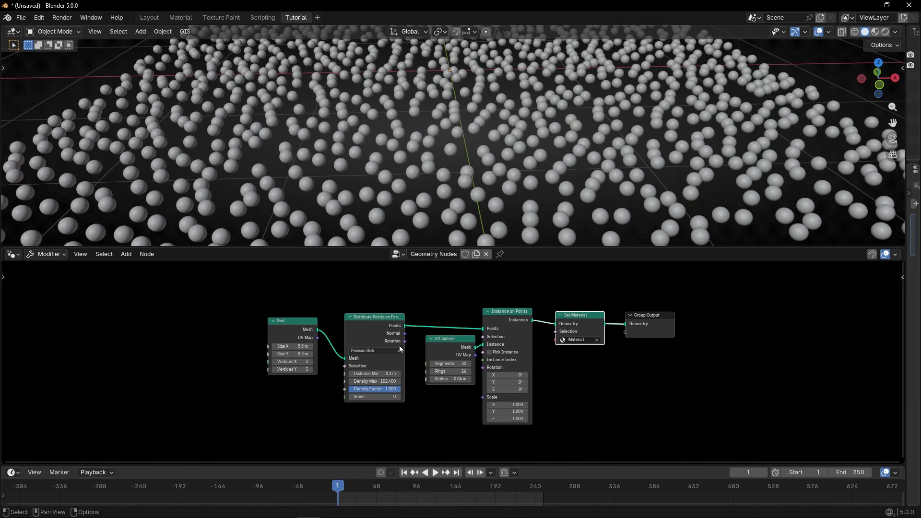
pyautogui.click(874, 32)
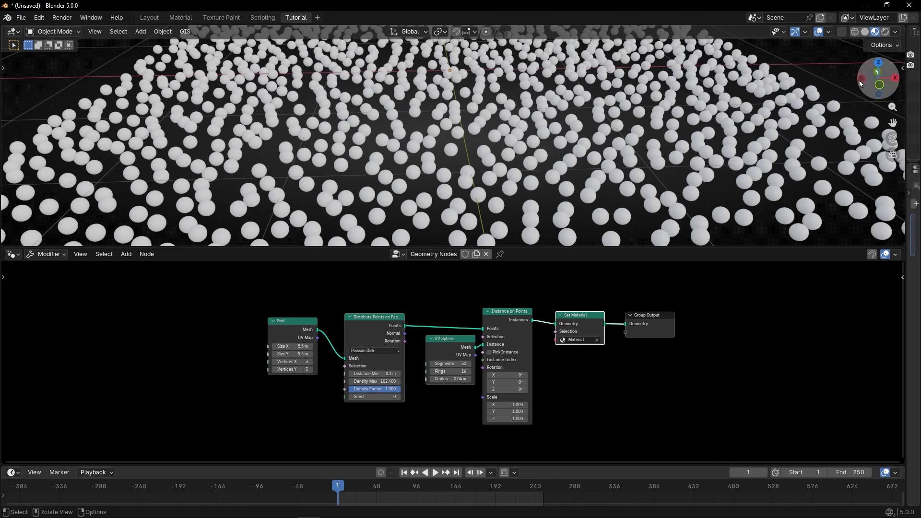
# Change the node area to the Shader Editor and assign the existing "Material" to the object.
pyautogui.click(13, 253)
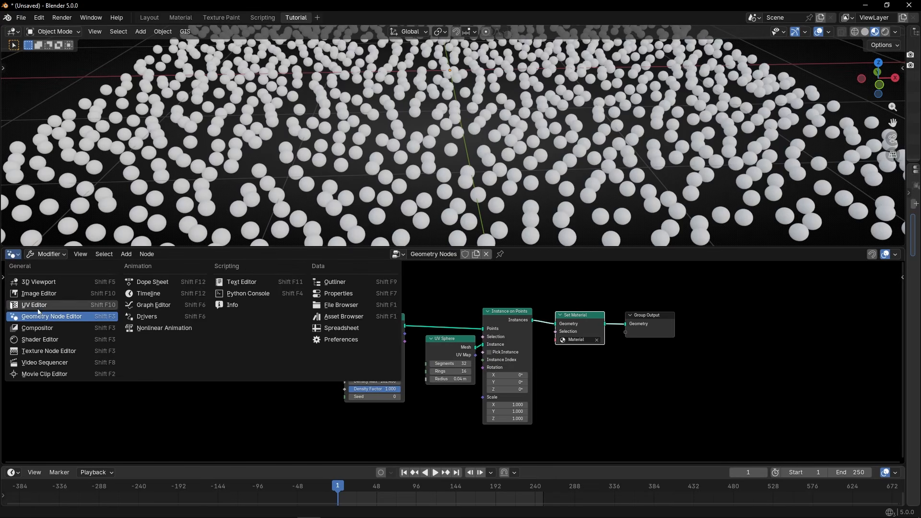
pyautogui.click(48, 334)
pyautogui.scroll(-4, 484, 150)
pyautogui.scroll(4, 492, 134)
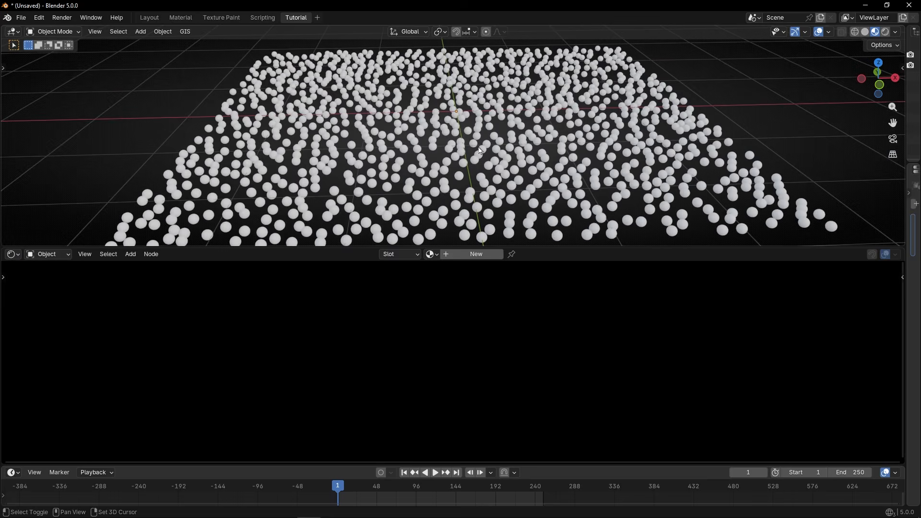
pyautogui.click(430, 253)
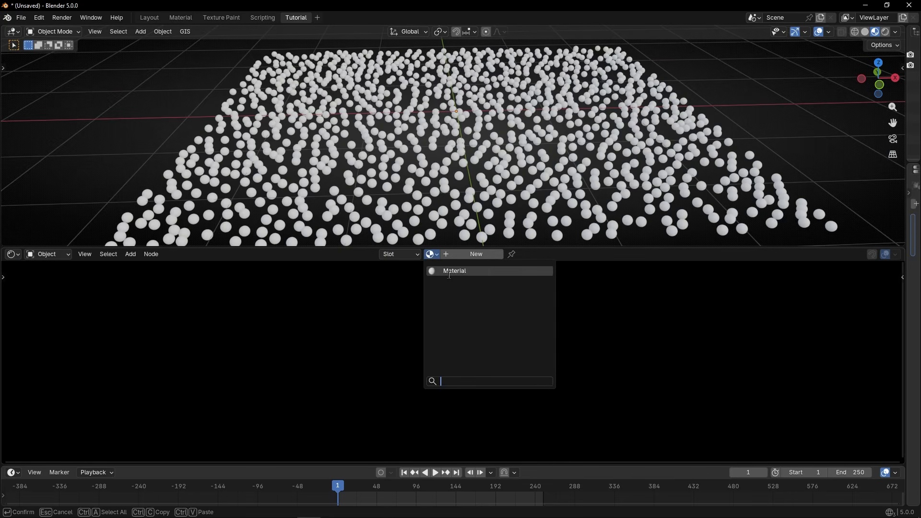
pyautogui.click(461, 271)
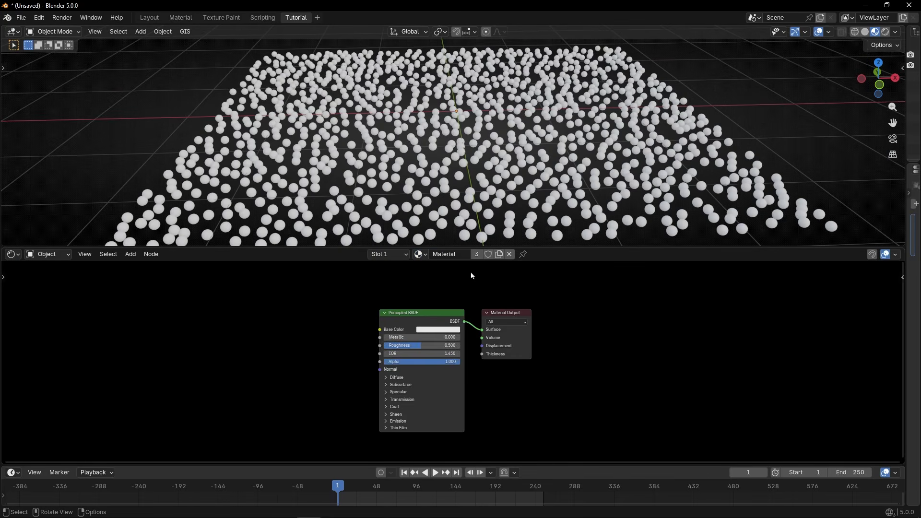
# Set the Principled BSDF's Base Color to red.
pyautogui.click(424, 332)
pyautogui.moveTo(437, 174)
pyautogui.mouseDown()
pyautogui.moveTo(465, 222)
pyautogui.moveTo(468, 191)
pyautogui.moveTo(431, 219)
pyautogui.moveTo(455, 229)
pyautogui.moveTo(450, 239)
pyautogui.mouseUp()
pyautogui.scroll(-3, 415, 217)
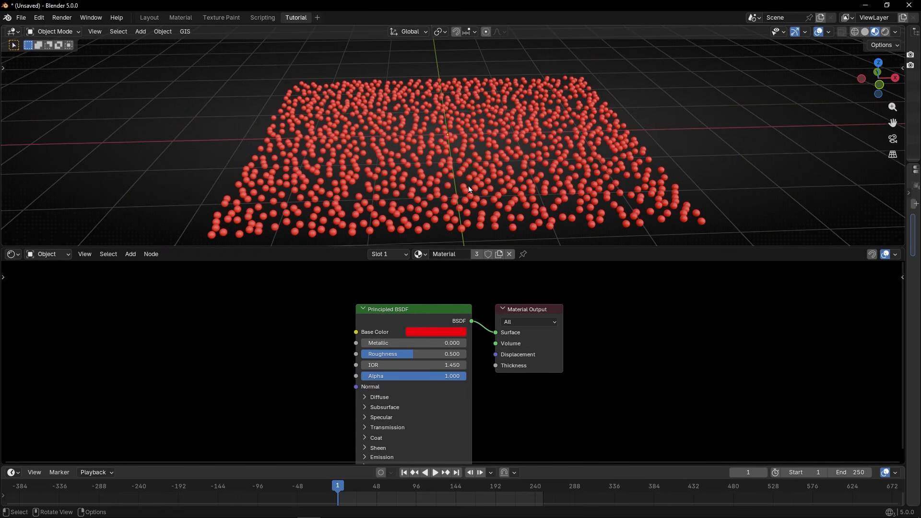
# In the maximized viewport, draw an annotation arrow across the middle of the sphere grid along the X axis with the Annotate tool.
pyautogui.hotkey('ctrl', 'space')
pyautogui.scroll(5, 399, 287)
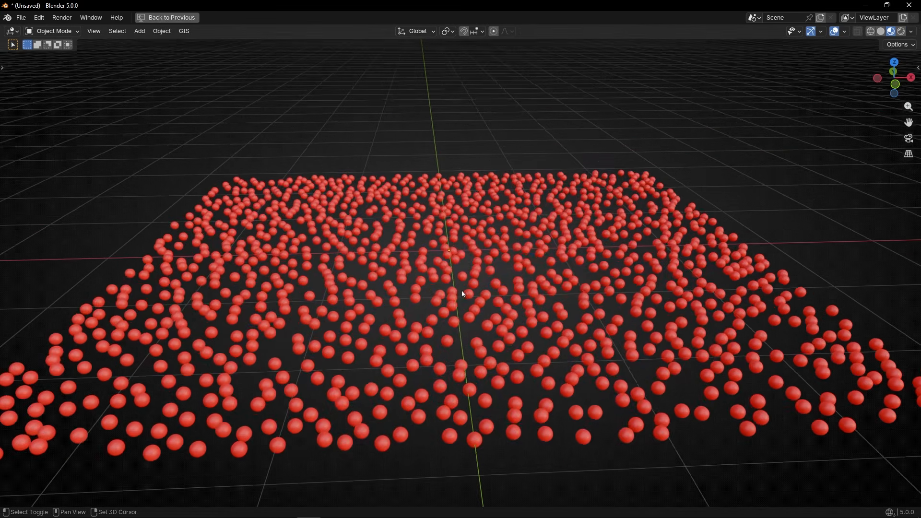
pyautogui.moveTo(461, 290); pyautogui.dragTo(480, 253, button='middle')
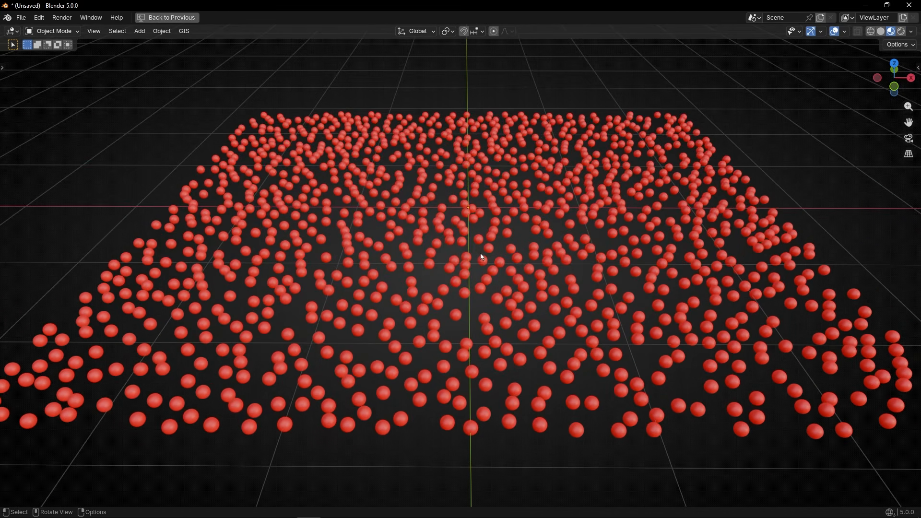
pyautogui.scroll(-2, 481, 251)
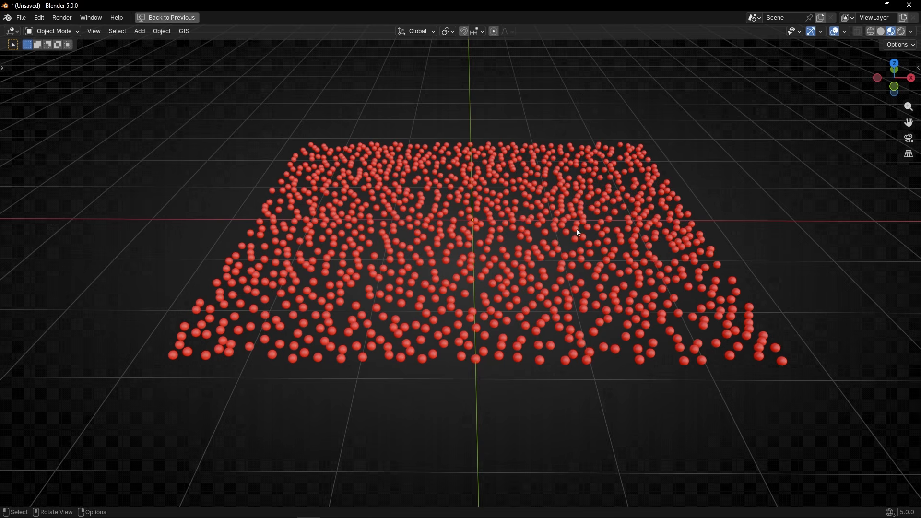
pyautogui.press('t')
pyautogui.click(15, 178)
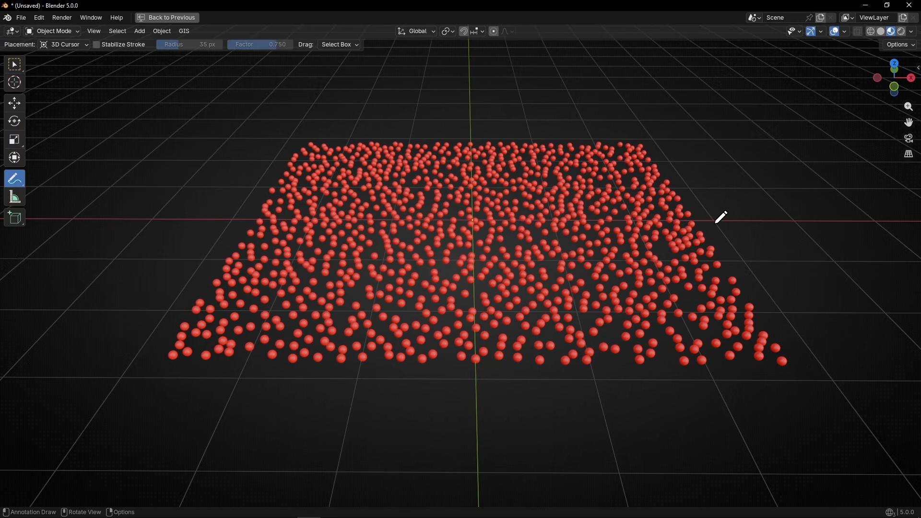
pyautogui.moveTo(716, 223)
pyautogui.mouseDown()
pyautogui.moveTo(210, 226)
pyautogui.moveTo(236, 235)
pyautogui.mouseUp()
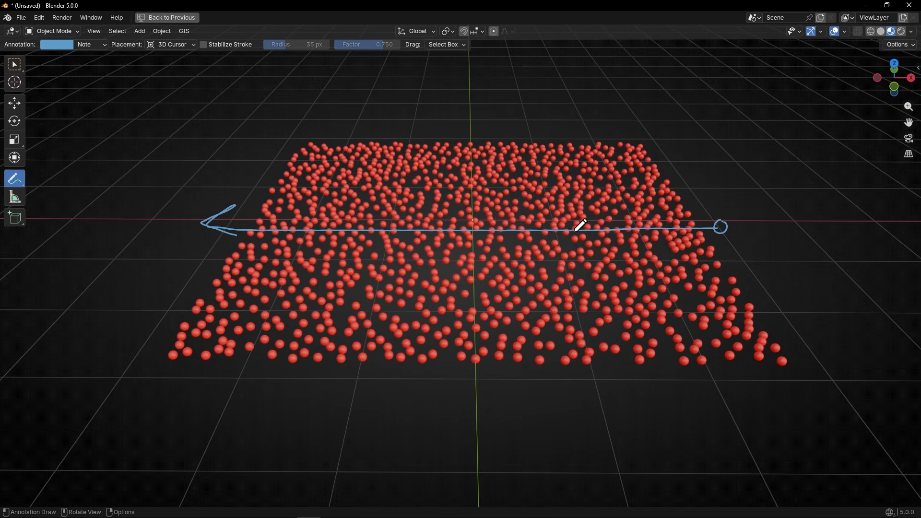
# Erase the arrow annotation from the sphere grid and restore the split editor layout.
pyautogui.keyDown('ctrl'); pyautogui.moveTo(246, 231); pyautogui.dragTo(689, 230); pyautogui.keyUp('ctrl')
pyautogui.moveTo(220, 222); pyautogui.dragTo(742, 220)
pyautogui.keyDown('ctrl'); pyautogui.moveTo(738, 221); pyautogui.dragTo(200, 239); pyautogui.keyUp('ctrl')
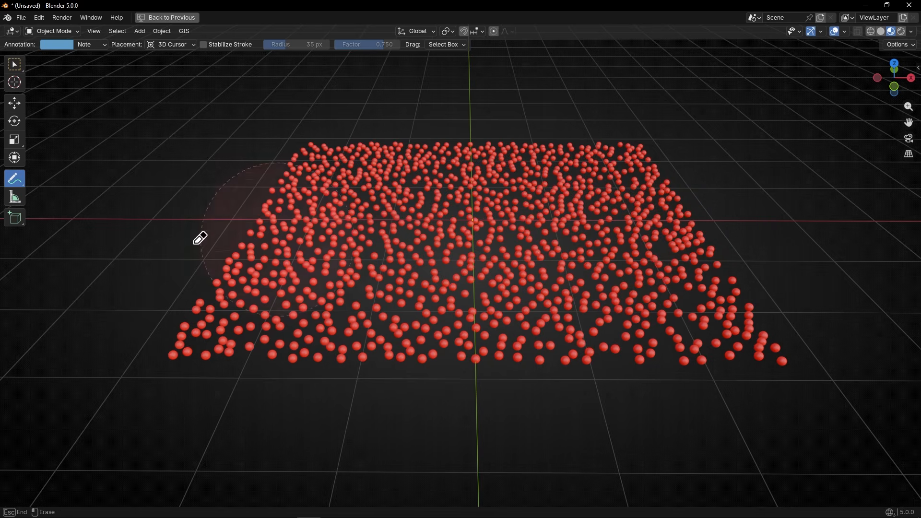
pyautogui.moveTo(479, 218)
pyautogui.mouseDown()
pyautogui.moveTo(436, 243)
pyautogui.moveTo(520, 257)
pyautogui.moveTo(574, 168)
pyautogui.moveTo(278, 249)
pyautogui.moveTo(524, 150)
pyautogui.moveTo(357, 142)
pyautogui.moveTo(408, 267)
pyautogui.mouseUp()
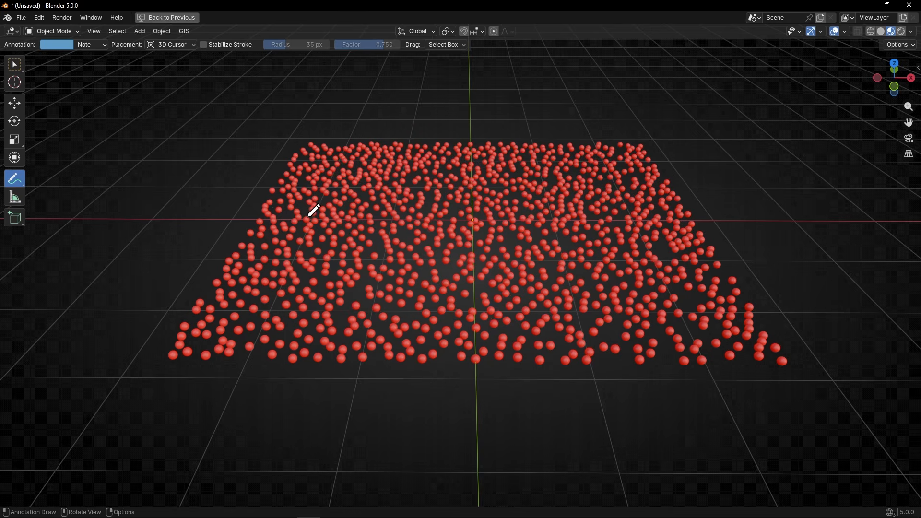
pyautogui.press('t')
pyautogui.hotkey('ctrl', 'space')
# Add an Object Info node in the empty space before the Principled BSDF.
pyautogui.scroll(-4, 360, 343)
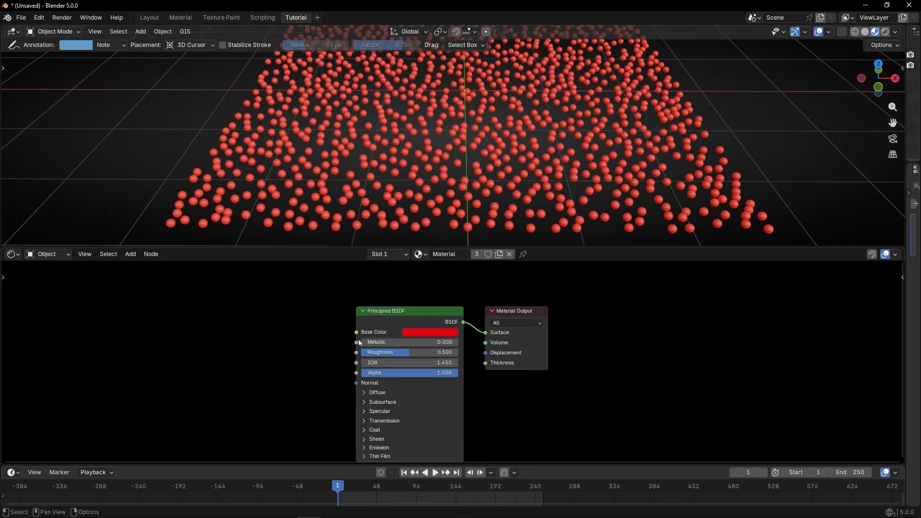
pyautogui.moveTo(335, 351); pyautogui.dragTo(401, 330, button='middle')
pyautogui.scroll(6, 377, 335)
pyautogui.keyDown('ctrl'); pyautogui.hscroll(-3, 368, 340); pyautogui.keyUp('ctrl')
pyautogui.hotkey('shift', 'a')
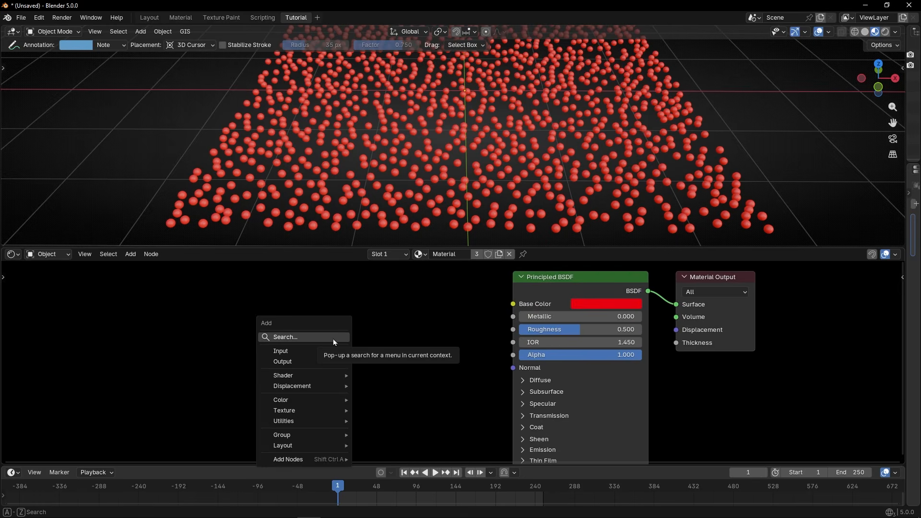
pyautogui.write('object')
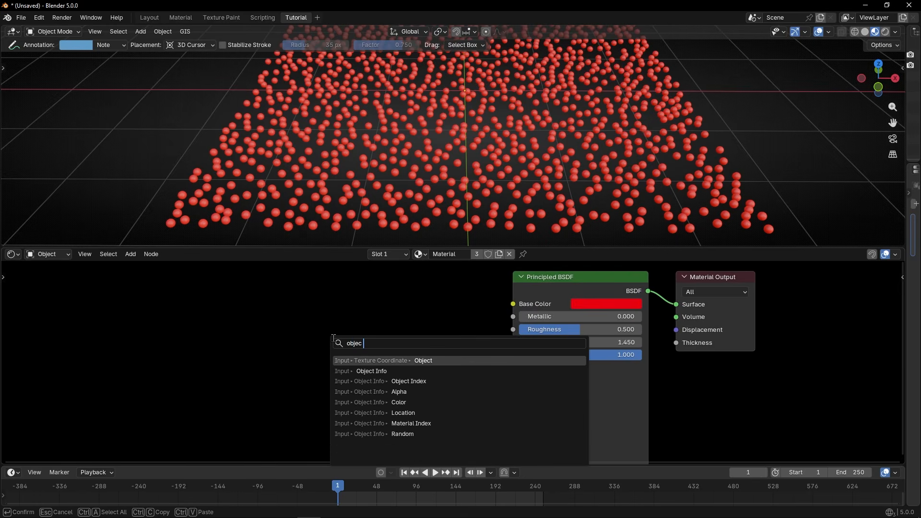
pyautogui.press('Return')
pyautogui.click(352, 294)
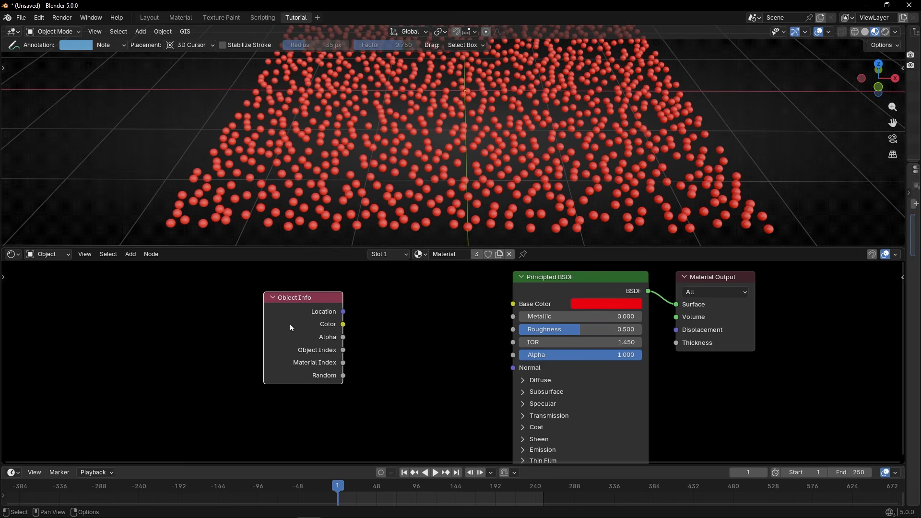
# Connect the Object Info node's Location output to the Principled BSDF's Base Color and shift Object Info slightly away from the shader.
pyautogui.scroll(-5, 489, 140)
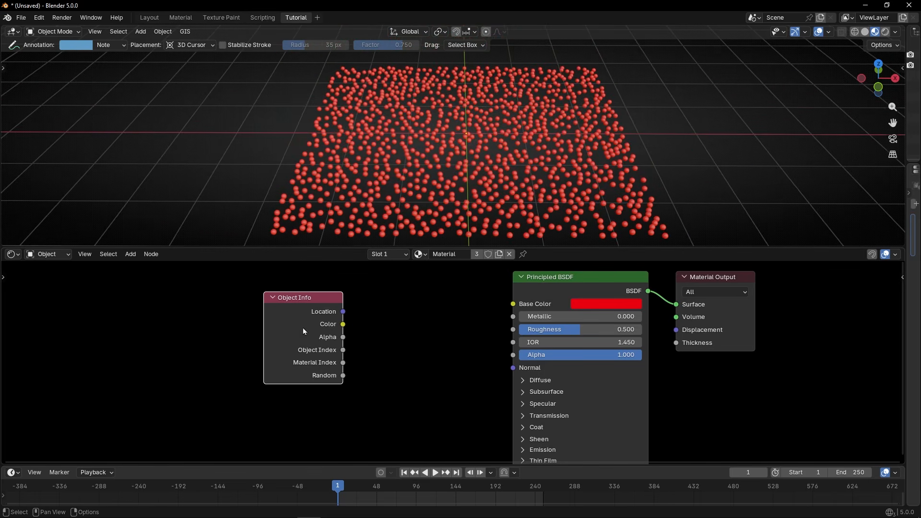
pyautogui.moveTo(343, 312); pyautogui.dragTo(392, 307)
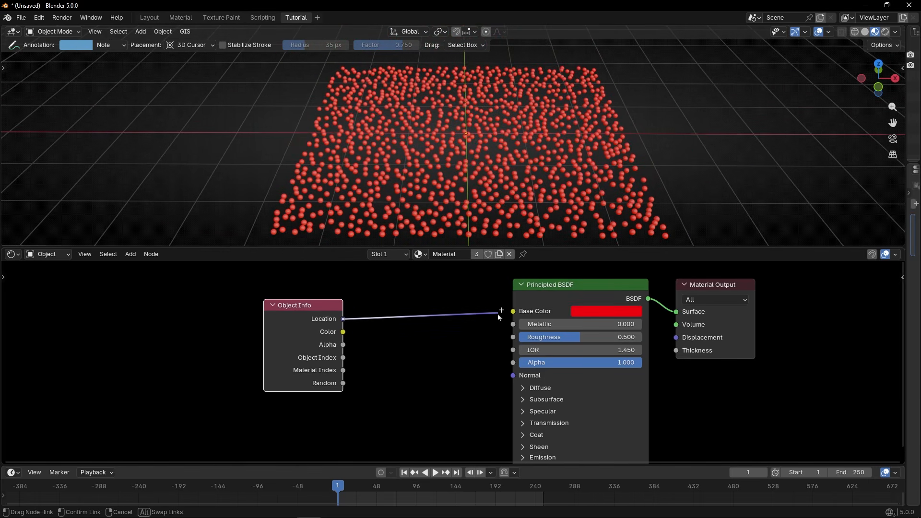
pyautogui.moveTo(499, 314); pyautogui.dragTo(513, 311)
pyautogui.moveTo(320, 316)
pyautogui.mouseDown()
pyautogui.moveTo(311, 306)
pyautogui.moveTo(328, 320)
pyautogui.moveTo(324, 304)
pyautogui.moveTo(339, 317)
pyautogui.moveTo(331, 317)
pyautogui.mouseUp()
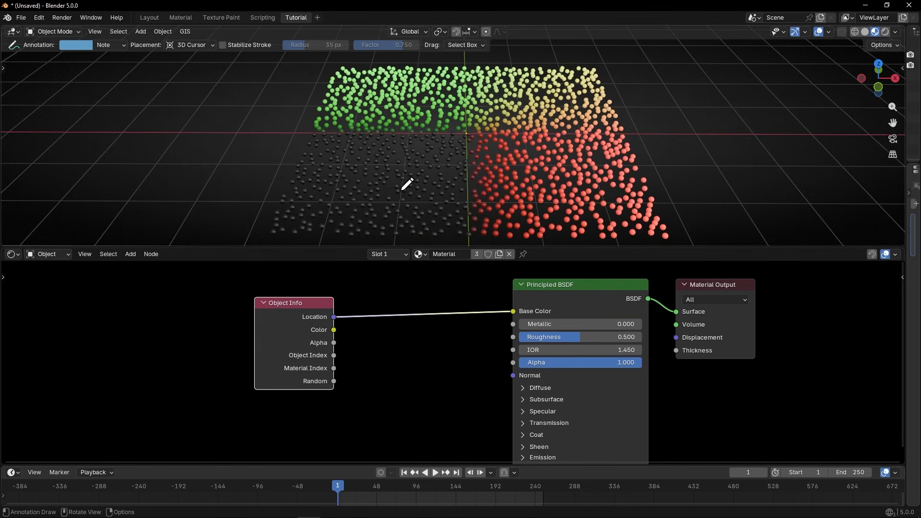
# In the maximized viewport, circle several spheres around the grid's origin with temporary annotation strokes and return to the split editor layout.
pyautogui.moveTo(403, 188); pyautogui.dragTo(484, 161, button='middle')
pyautogui.hotkey('ctrl', 'space')
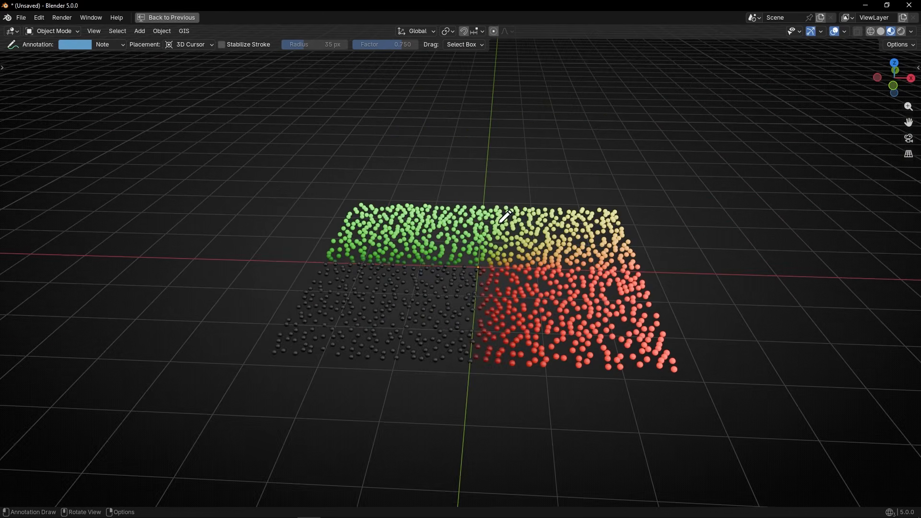
pyautogui.scroll(10, 499, 222)
pyautogui.keyDown('shift'); pyautogui.moveTo(406, 319); pyautogui.dragTo(476, 218, button='middle'); pyautogui.keyUp('shift')
pyautogui.scroll(4, 470, 224)
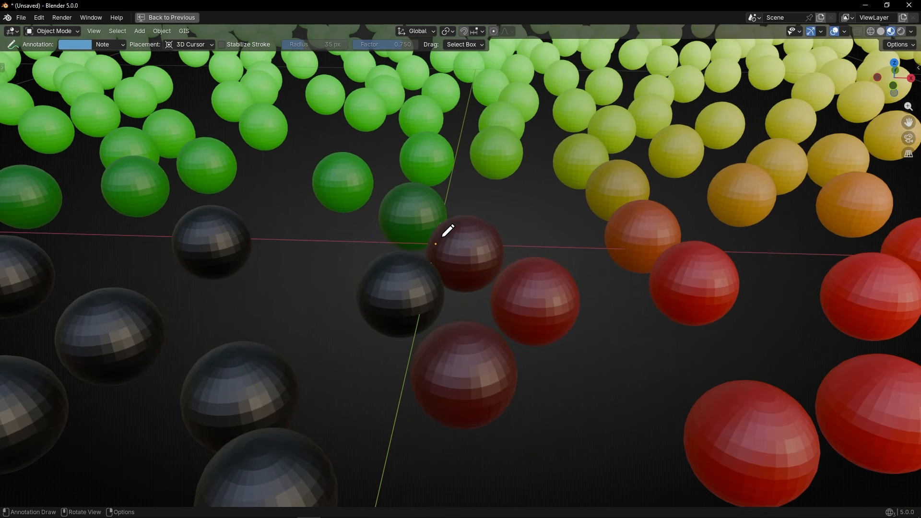
pyautogui.moveTo(481, 215); pyautogui.dragTo(446, 284)
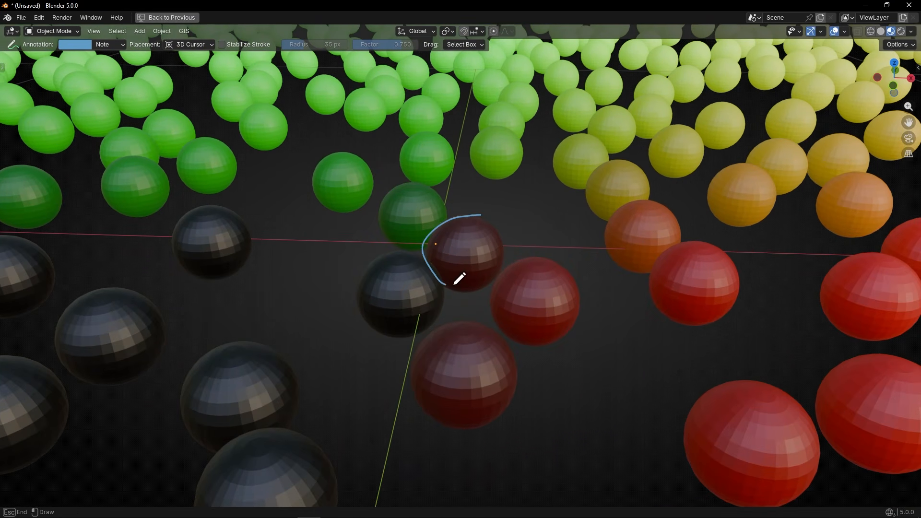
pyautogui.moveTo(400, 260)
pyautogui.mouseDown()
pyautogui.moveTo(442, 304)
pyautogui.moveTo(412, 267)
pyautogui.mouseUp()
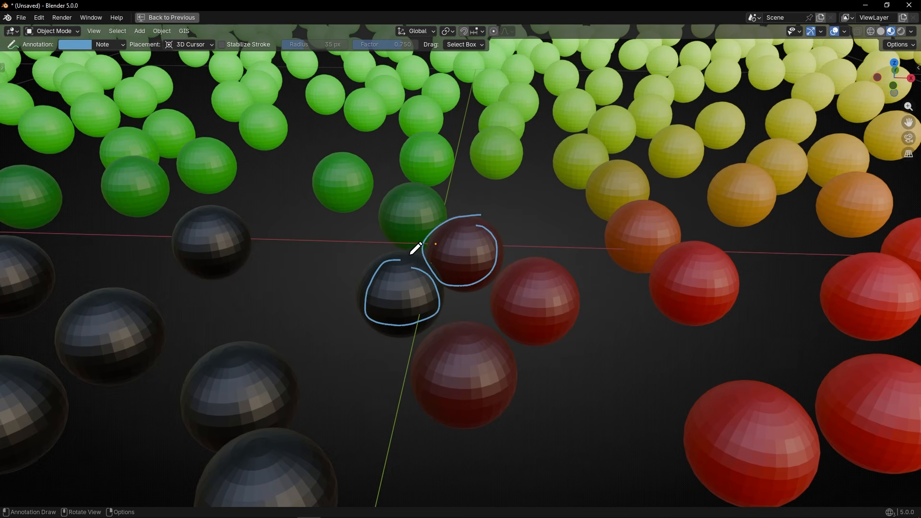
pyautogui.moveTo(418, 193)
pyautogui.mouseDown()
pyautogui.moveTo(404, 196)
pyautogui.moveTo(438, 214)
pyautogui.mouseUp()
pyautogui.moveTo(355, 154); pyautogui.dragTo(363, 160)
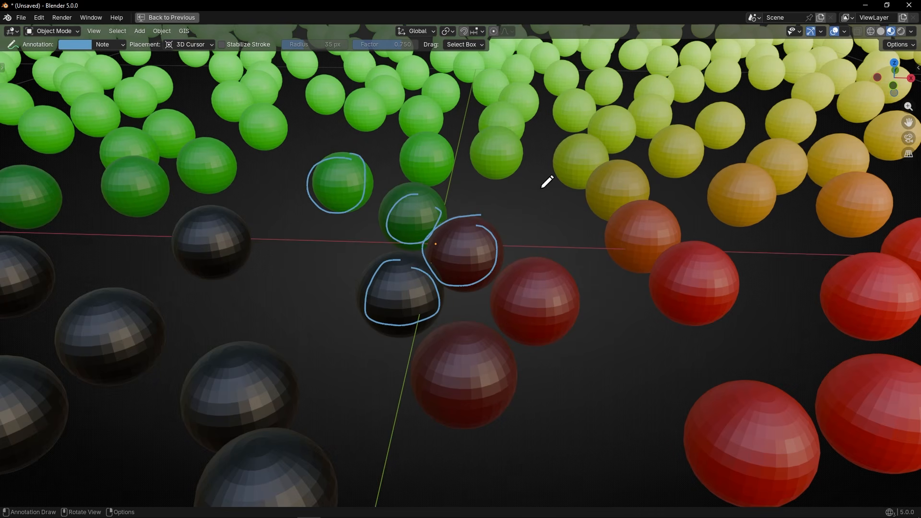
pyautogui.moveTo(717, 169); pyautogui.dragTo(764, 167)
pyautogui.moveTo(618, 198); pyautogui.dragTo(651, 199)
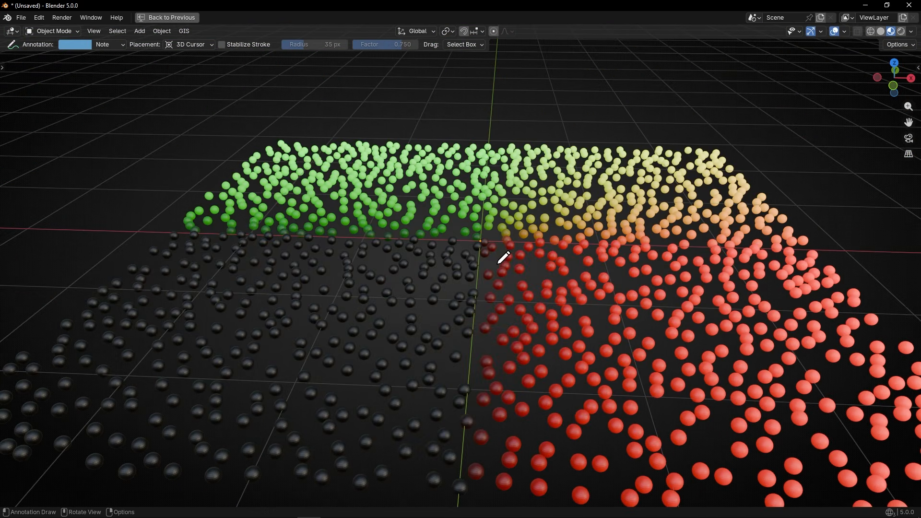
pyautogui.scroll(-2, 496, 271)
pyautogui.keyDown('shift'); pyautogui.moveTo(494, 276); pyautogui.dragTo(489, 263, button='middle'); pyautogui.keyUp('shift')
pyautogui.moveTo(490, 263)
pyautogui.mouseDown(button='middle')
pyautogui.moveTo(492, 309)
pyautogui.moveTo(555, 325)
pyautogui.moveTo(565, 241)
pyautogui.moveTo(497, 261)
pyautogui.mouseUp(button='middle')
pyautogui.hotkey('ctrl', 'space')
# Insert a Color Ramp node on the link between Object Info's Location and the Base Color.
pyautogui.scroll(1, 343, 333)
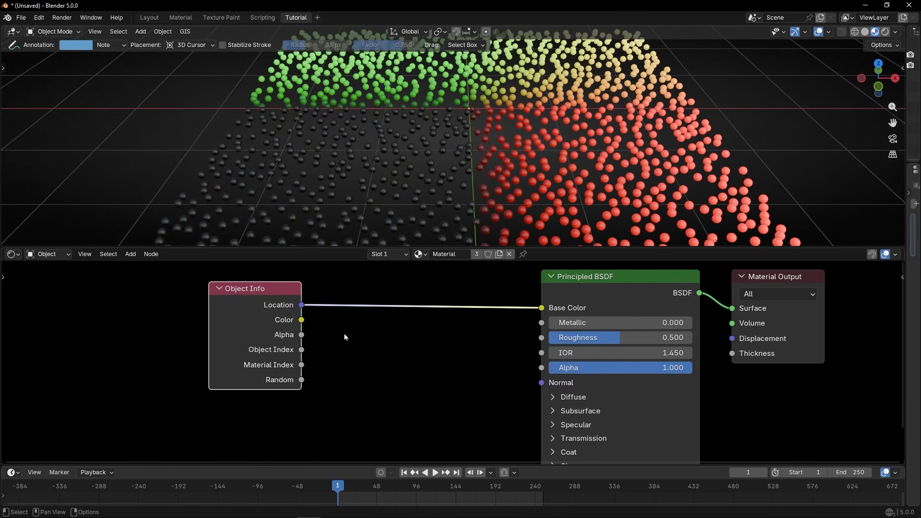
pyautogui.hotkey('shift', 'a')
pyautogui.write('color r')
pyautogui.press('Return')
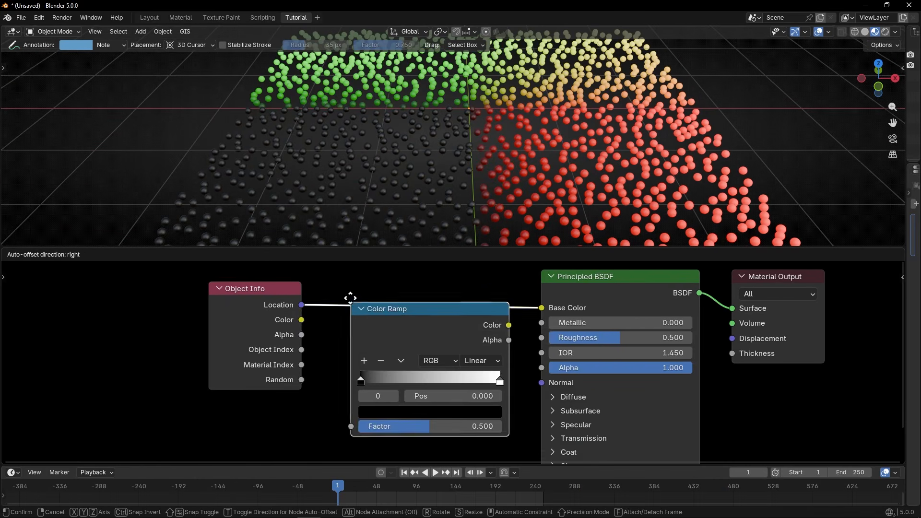
pyautogui.click(350, 292)
# Mark the diagonal black-white boundary and the gradient direction across it with temporary annotation strokes on the sphere grid.
pyautogui.scroll(-4, 458, 164)
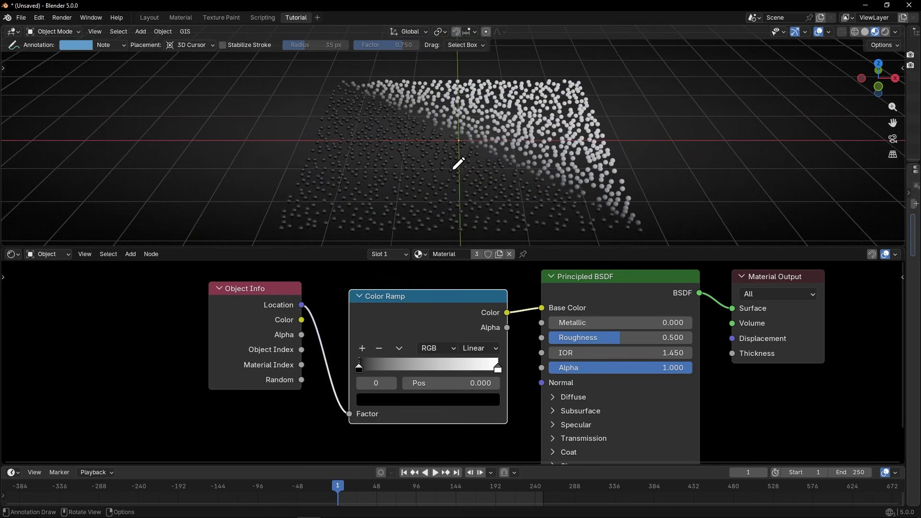
pyautogui.moveTo(344, 82); pyautogui.dragTo(415, 121)
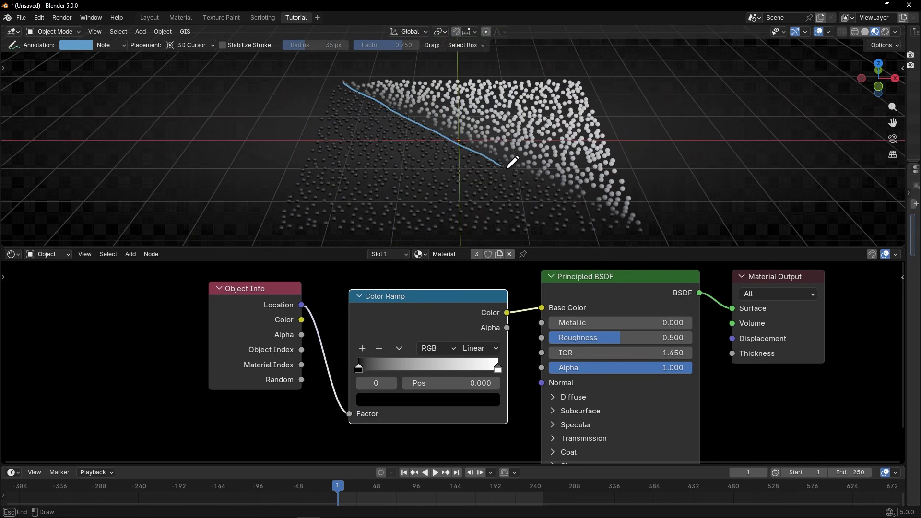
pyautogui.moveTo(590, 212); pyautogui.dragTo(640, 233)
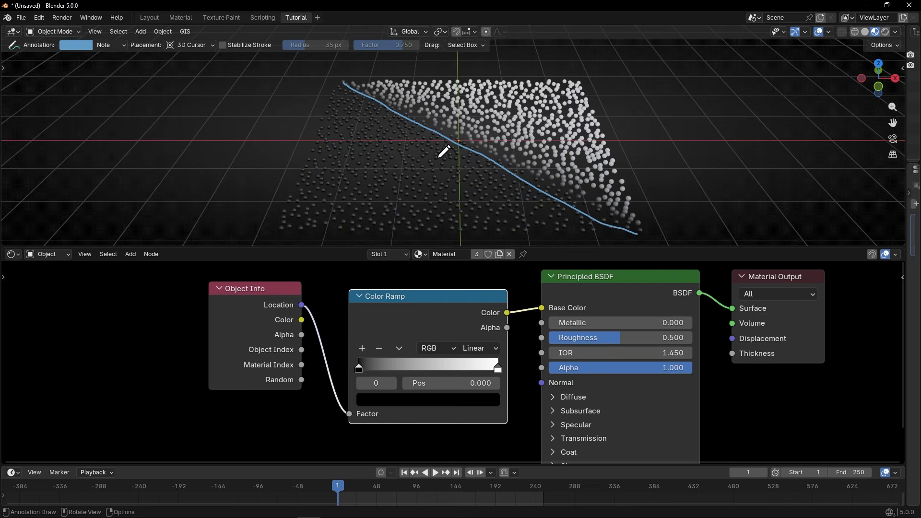
pyautogui.scroll(-2, 438, 156)
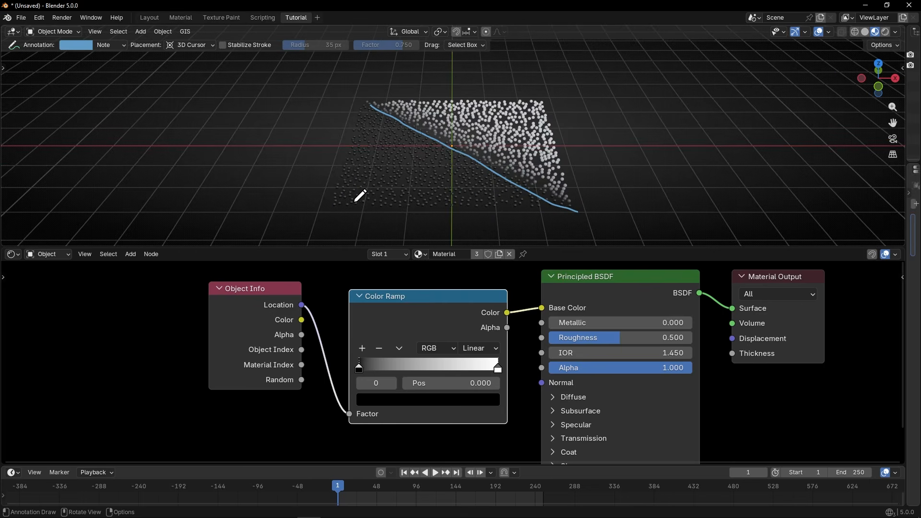
pyautogui.moveTo(355, 201); pyautogui.dragTo(474, 129)
pyautogui.moveTo(551, 90); pyautogui.dragTo(545, 113)
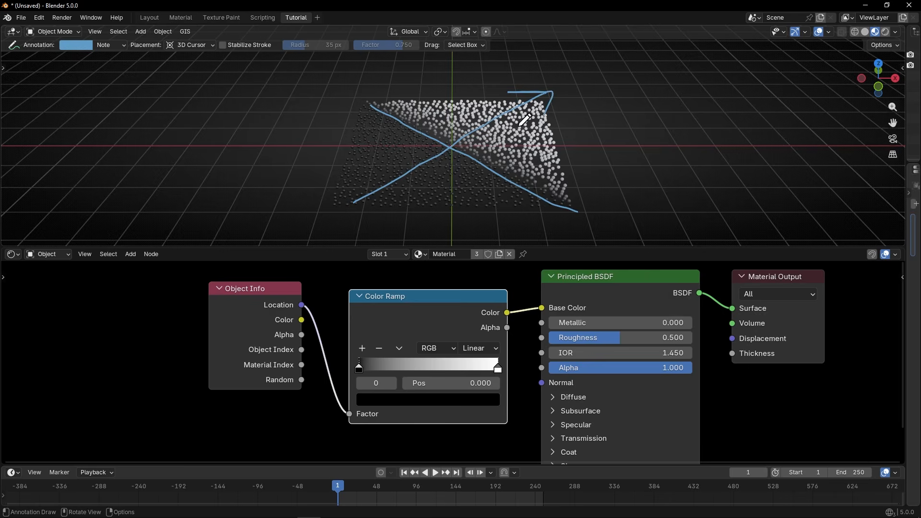
pyautogui.moveTo(357, 195)
pyautogui.mouseDown()
pyautogui.moveTo(324, 199)
pyautogui.moveTo(336, 194)
pyautogui.mouseUp()
pyautogui.moveTo(568, 85)
pyautogui.mouseDown()
pyautogui.moveTo(562, 80)
pyautogui.moveTo(611, 113)
pyautogui.moveTo(511, 149)
pyautogui.moveTo(516, 172)
pyautogui.mouseUp()
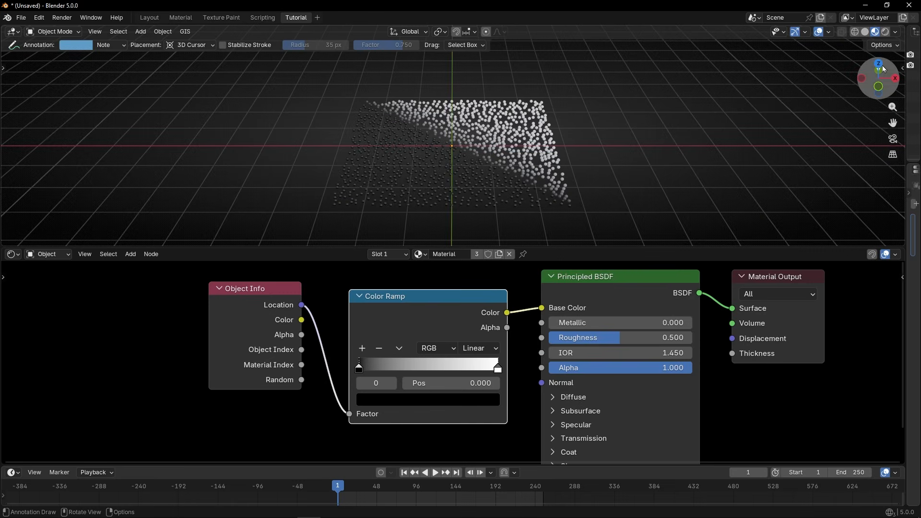
# Switch the viewport to top view and draw an annotation arrow across the sphere grid along the X axis.
pyautogui.click(880, 65)
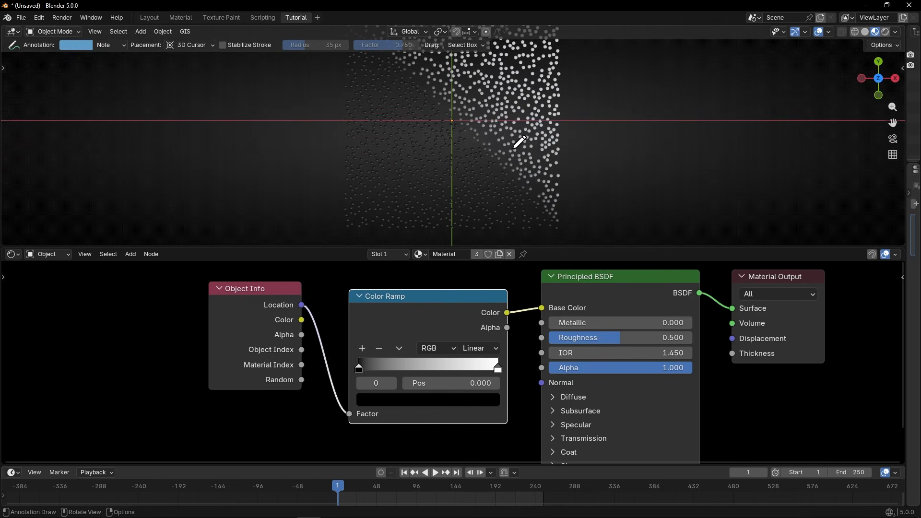
pyautogui.scroll(-3, 509, 163)
pyautogui.scroll(3, 495, 154)
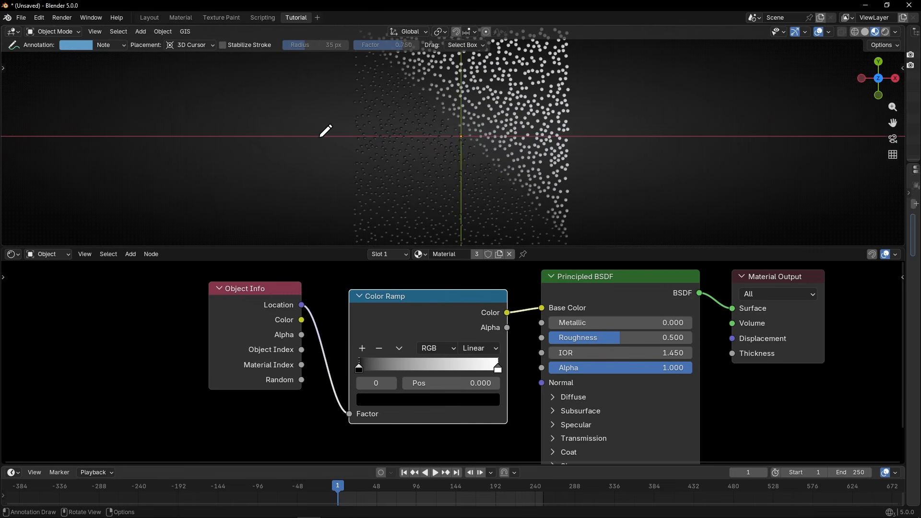
pyautogui.moveTo(320, 136)
pyautogui.mouseDown()
pyautogui.moveTo(549, 135)
pyautogui.moveTo(597, 148)
pyautogui.mouseUp()
pyautogui.scroll(-1, 584, 150)
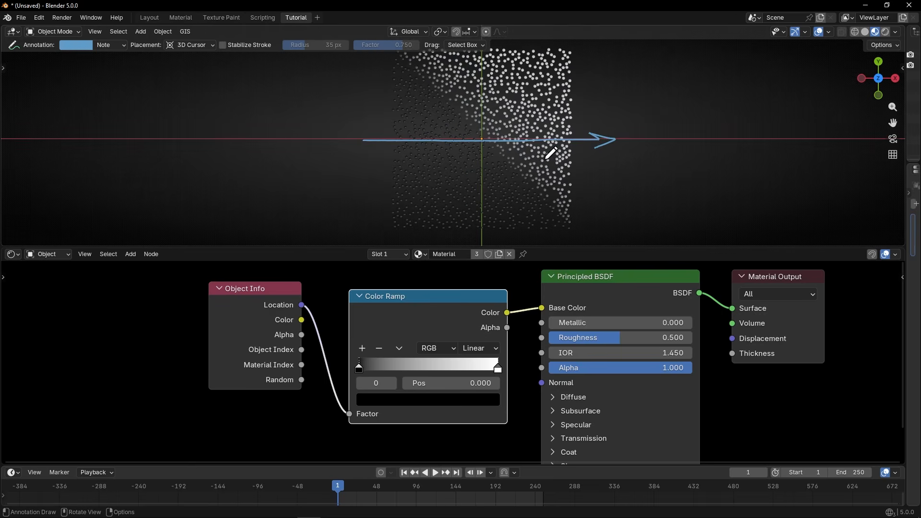
# Move Object Info away from the Color Ramp and insert a Separate XYZ node on the link between them.
pyautogui.moveTo(229, 327); pyautogui.dragTo(140, 343)
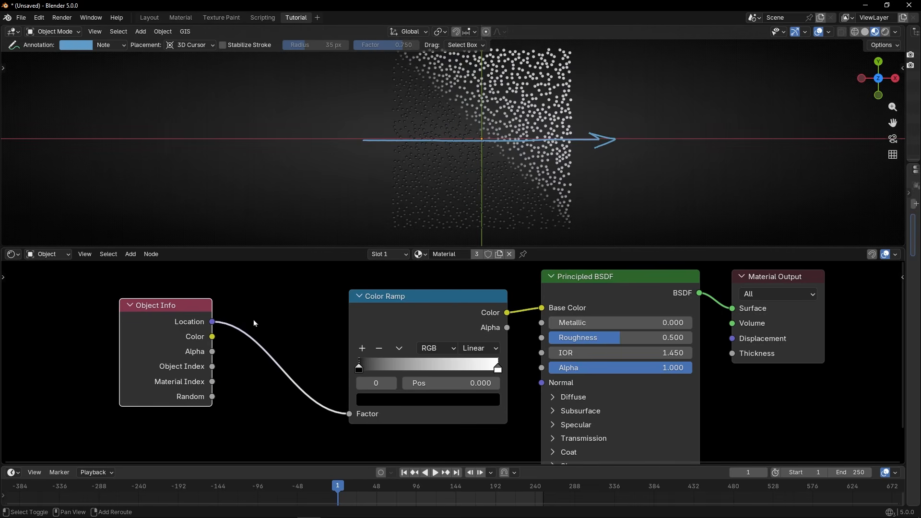
pyautogui.hotkey('shift', 'a')
pyautogui.write('sepa')
pyautogui.press('Return')
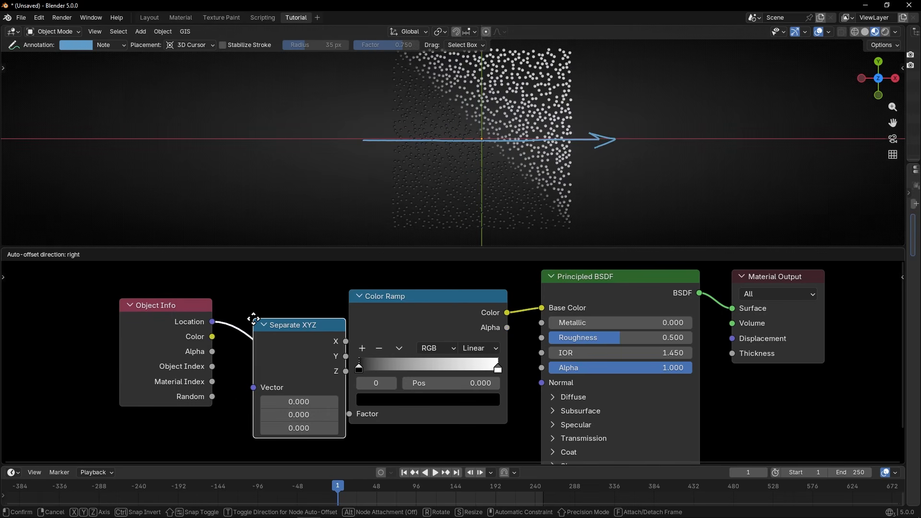
pyautogui.click(253, 319)
# Try Separate XYZ's Y output and its Z output in turn as the Color Ramp's Factor.
pyautogui.moveTo(340, 339); pyautogui.dragTo(372, 413)
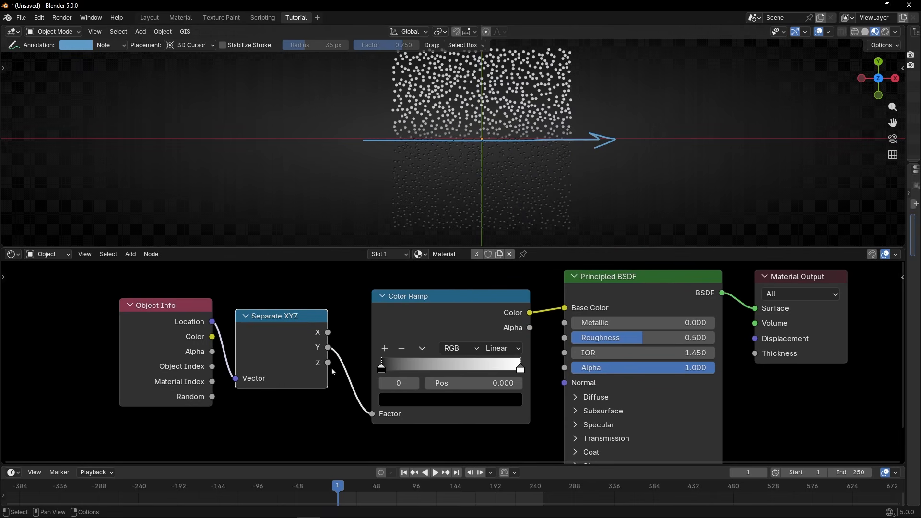
pyautogui.moveTo(328, 362); pyautogui.dragTo(373, 414)
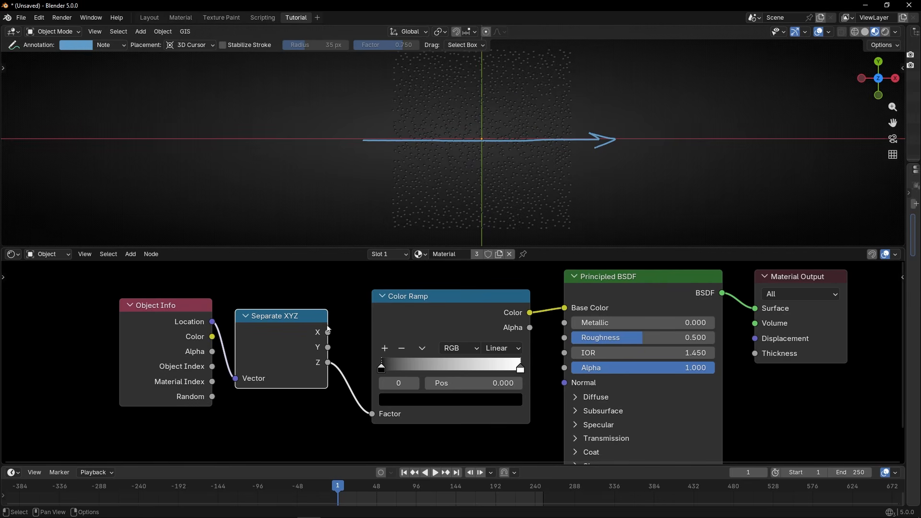
# Connect Separate XYZ's X output to the Color Ramp's Factor.
pyautogui.moveTo(327, 332); pyautogui.dragTo(350, 342)
pyautogui.moveTo(369, 407); pyautogui.dragTo(372, 414)
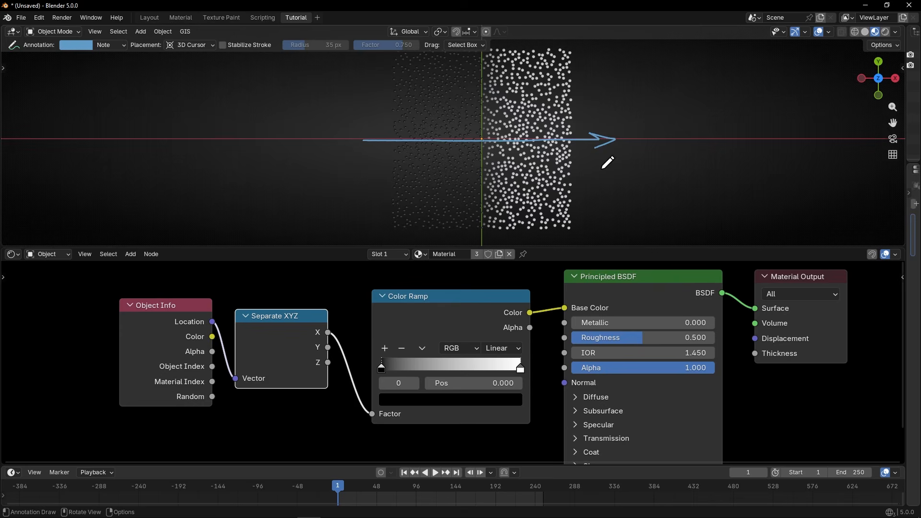
# Clear the annotation arrow and overlays from the viewport and switch back to the Select Box tool.
pyautogui.keyDown('ctrl'); pyautogui.moveTo(609, 142); pyautogui.dragTo(470, 140); pyautogui.keyUp('ctrl')
pyautogui.click(819, 31)
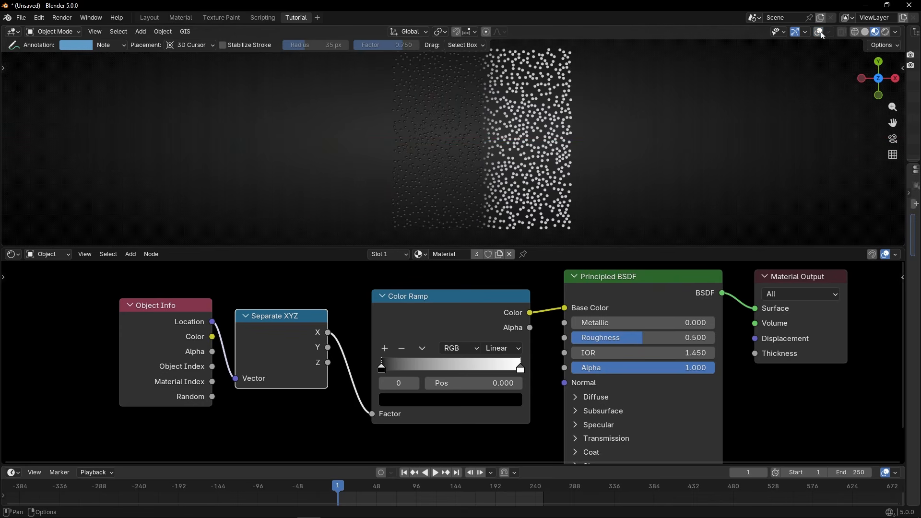
pyautogui.scroll(1, 475, 149)
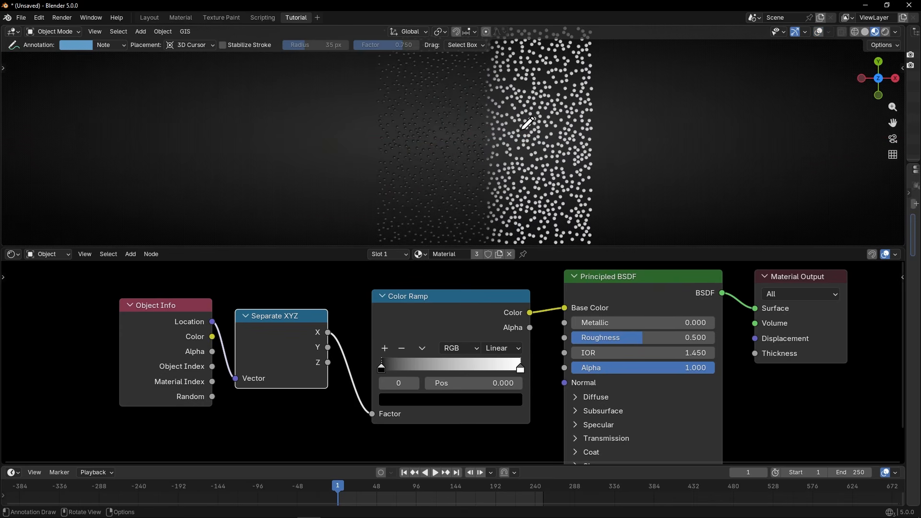
pyautogui.press('t')
pyautogui.click(11, 63)
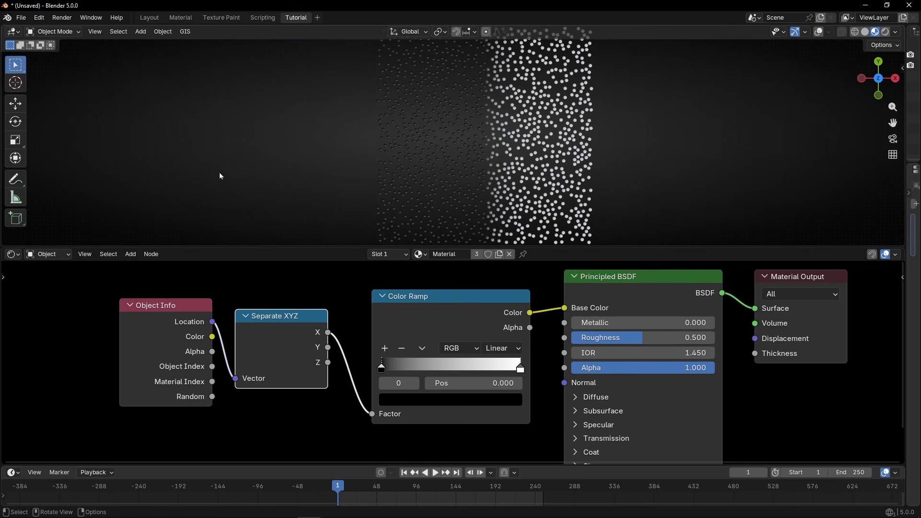
pyautogui.press('t')
# Change the Color Ramp's end stop at position 1.000 from white to pure red.
pyautogui.scroll(2, 475, 345)
pyautogui.click(537, 383)
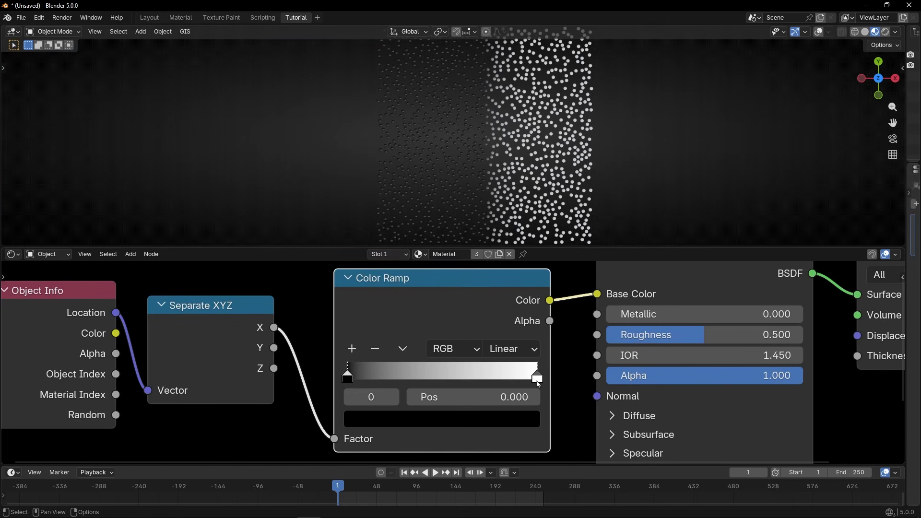
pyautogui.click(538, 378)
pyautogui.click(488, 425)
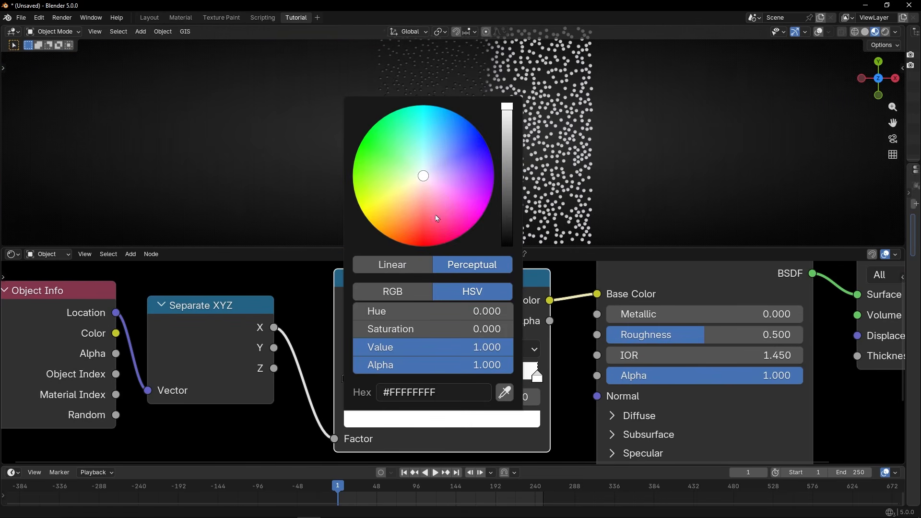
pyautogui.moveTo(437, 219); pyautogui.dragTo(423, 246)
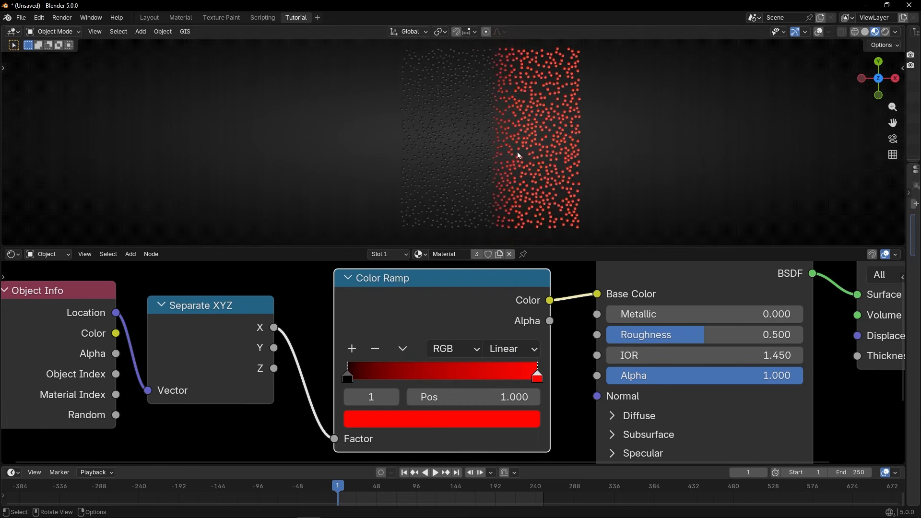
pyautogui.scroll(4, 537, 143)
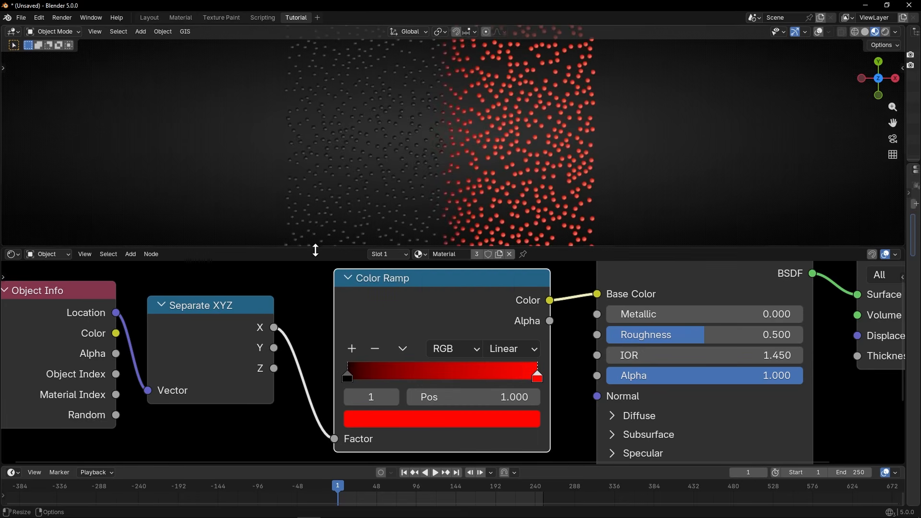
# Move Object Info and Separate XYZ away from the Color Ramp and insert a Math node set to Add on the X link.
pyautogui.scroll(-4, 324, 312)
pyautogui.moveTo(282, 335); pyautogui.dragTo(357, 321, button='middle')
pyautogui.moveTo(109, 307); pyautogui.dragTo(174, 371)
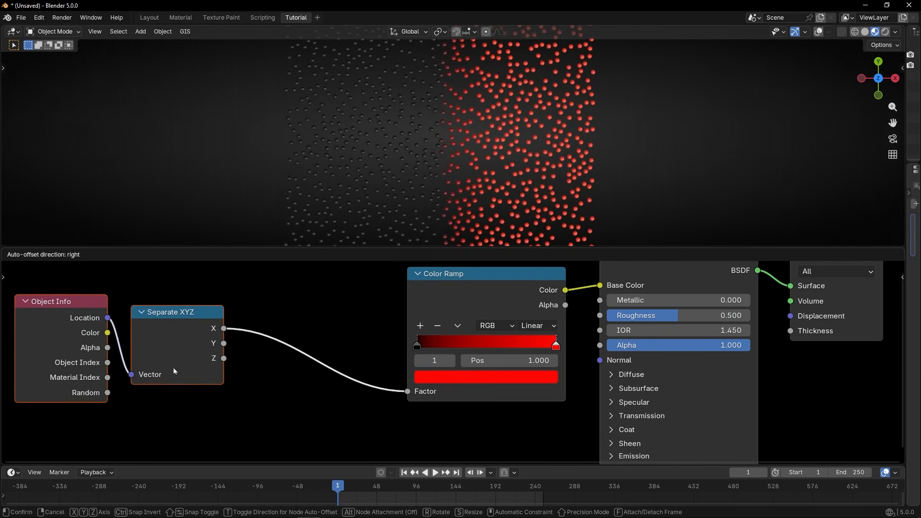
pyautogui.click(174, 372)
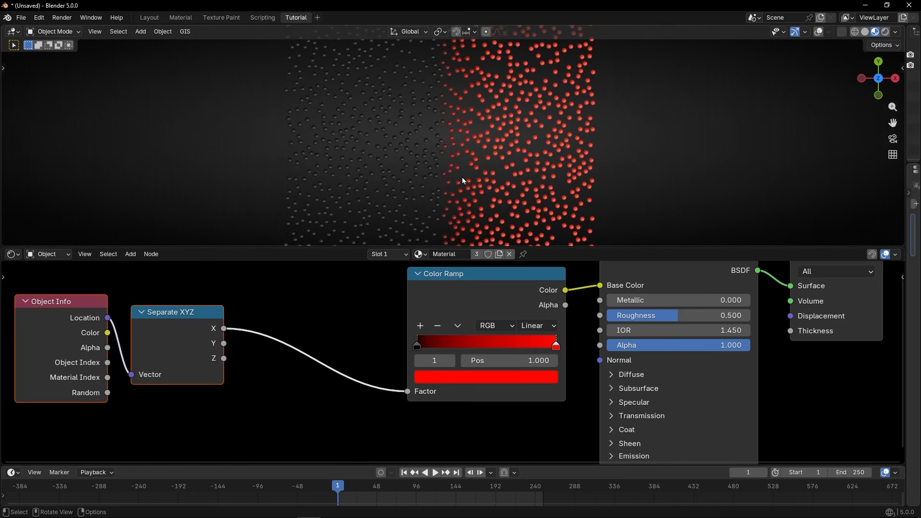
pyautogui.press('q')
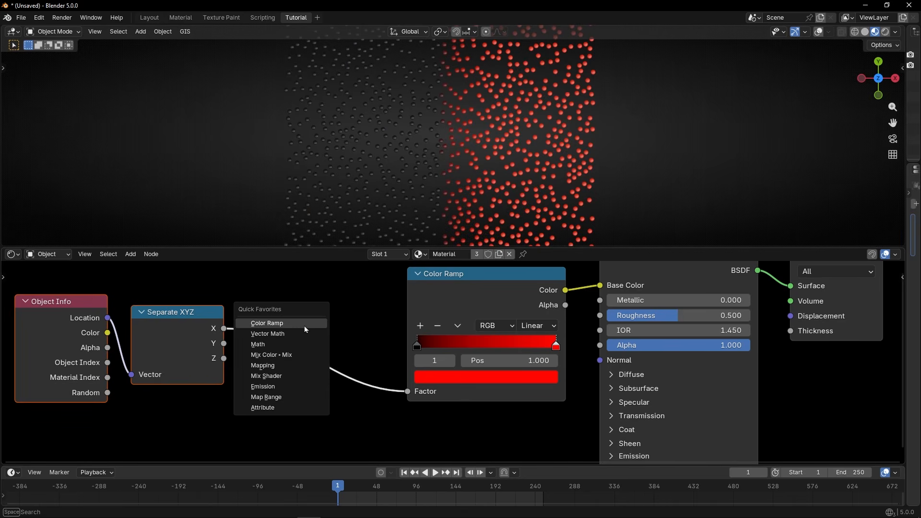
pyautogui.click(283, 346)
pyautogui.click(335, 343)
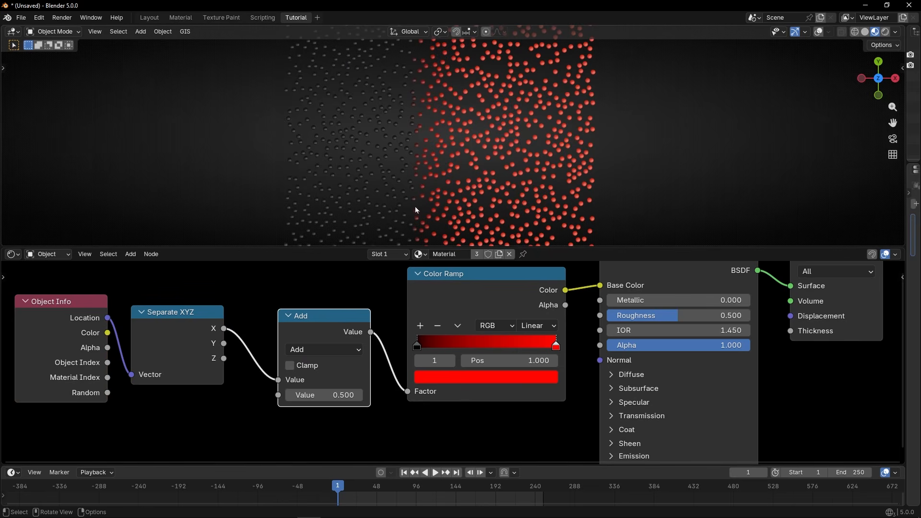
# Vary the Add node's value through 2.470, 0.250 and 3.690 to shift the red boundary, settling on 0.510 in an oblique view.
pyautogui.scroll(6, 437, 159)
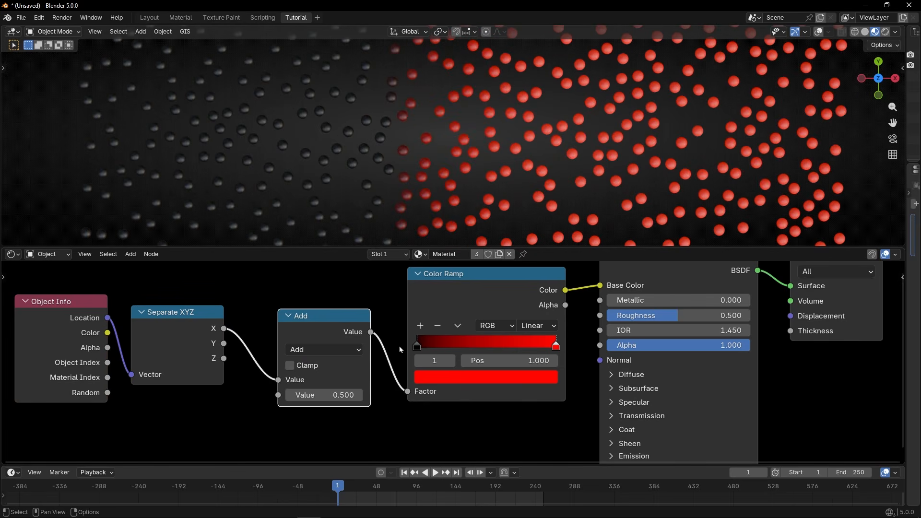
pyautogui.moveTo(336, 394); pyautogui.dragTo(429, 395)
pyautogui.scroll(-5, 338, 174)
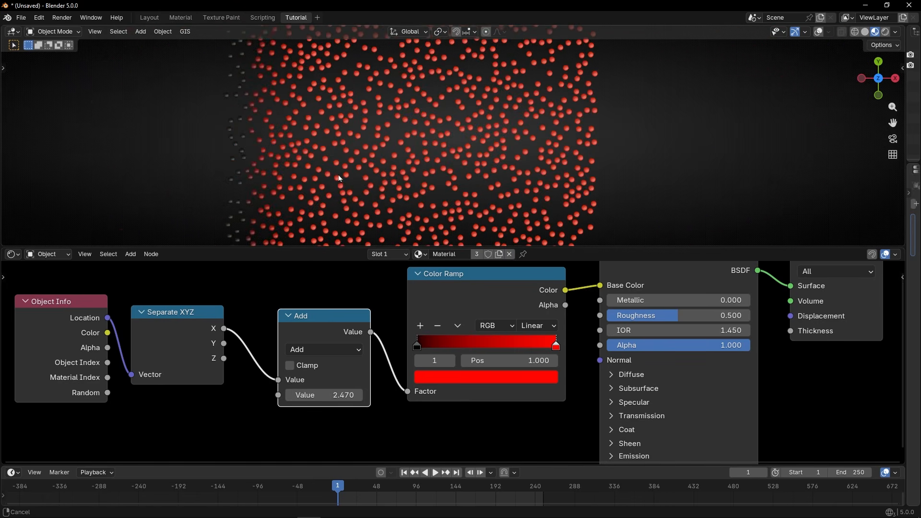
pyautogui.keyDown('shift'); pyautogui.moveTo(339, 176); pyautogui.dragTo(383, 154, button='middle'); pyautogui.keyUp('shift')
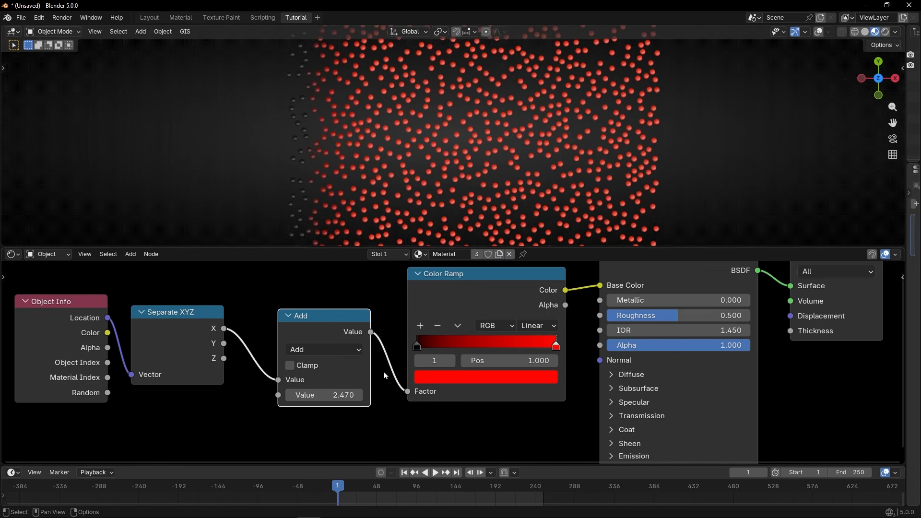
pyautogui.moveTo(336, 395); pyautogui.dragTo(267, 395)
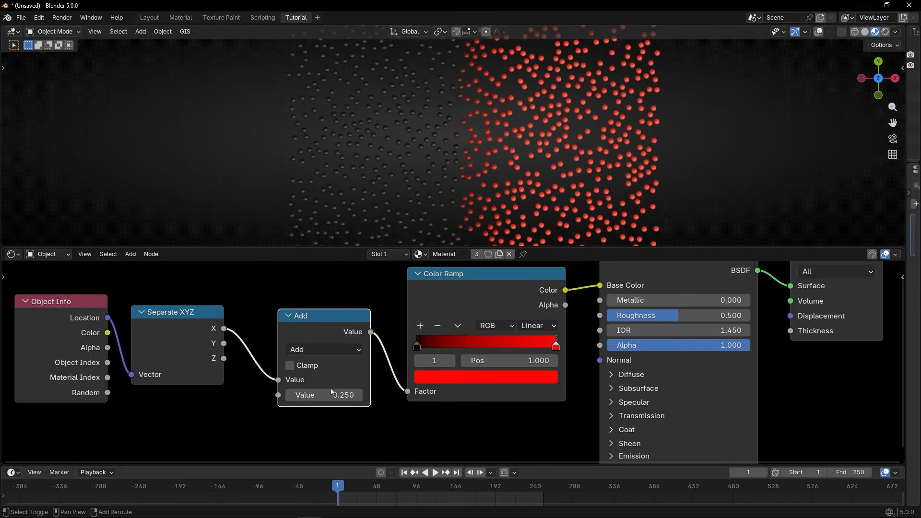
pyautogui.moveTo(331, 392); pyautogui.dragTo(596, 395)
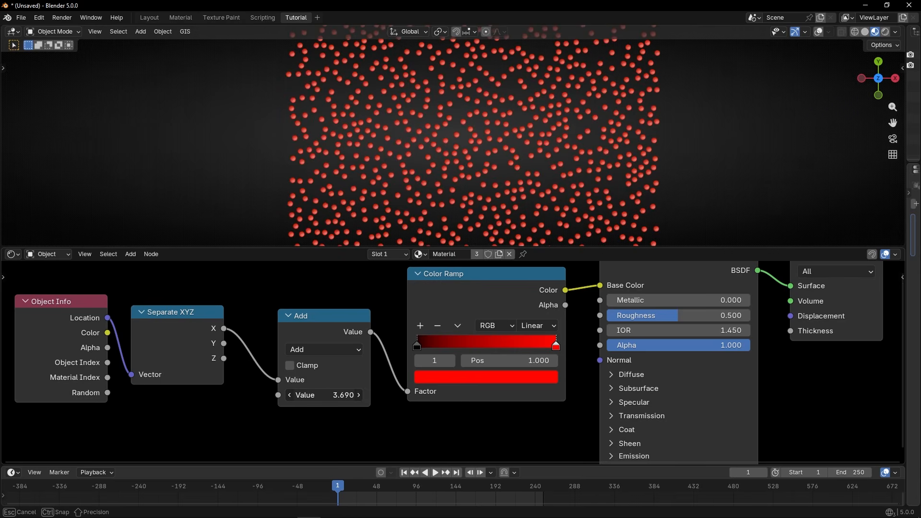
pyautogui.moveTo(508, 394); pyautogui.dragTo(319, 395)
pyautogui.moveTo(474, 196); pyautogui.dragTo(470, 76, button='middle')
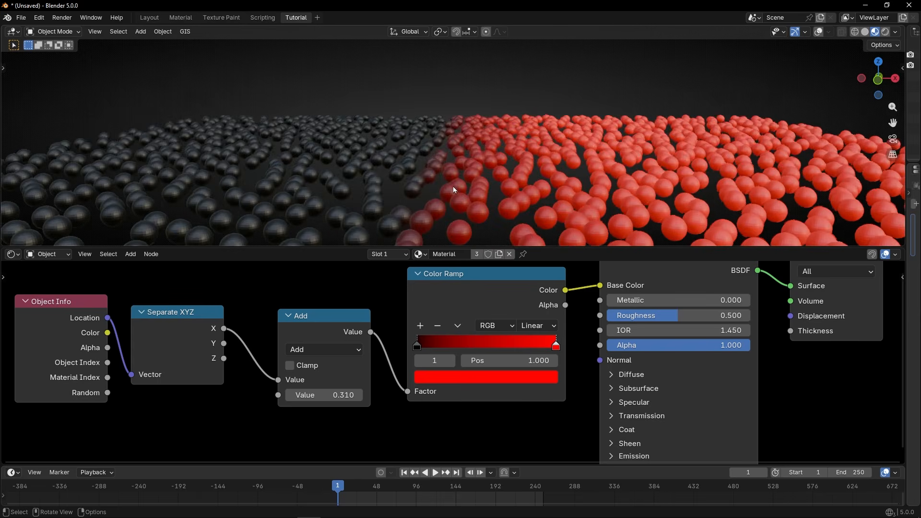
pyautogui.scroll(-8, 445, 191)
pyautogui.scroll(8, 447, 192)
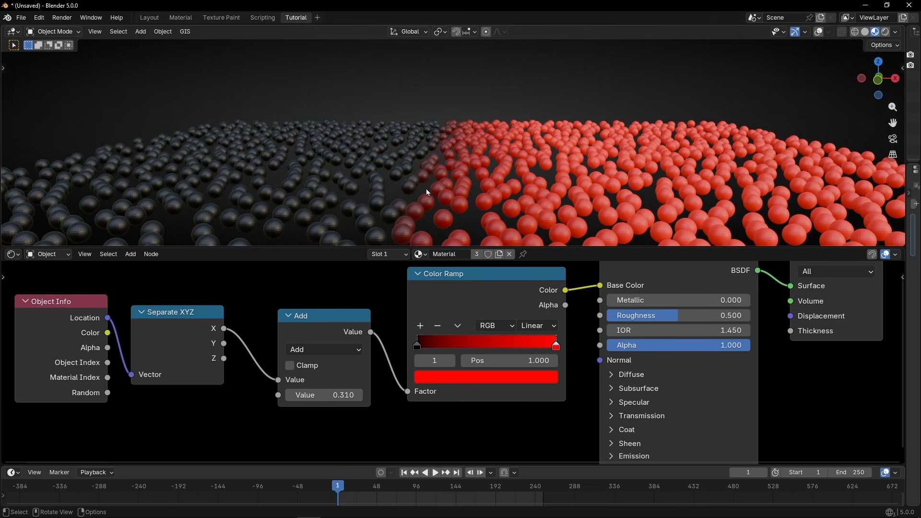
pyautogui.scroll(-8, 426, 192)
pyautogui.moveTo(431, 194)
pyautogui.mouseDown(button='middle')
pyautogui.moveTo(441, 208)
pyautogui.moveTo(444, 182)
pyautogui.moveTo(442, 190)
pyautogui.mouseUp(button='middle')
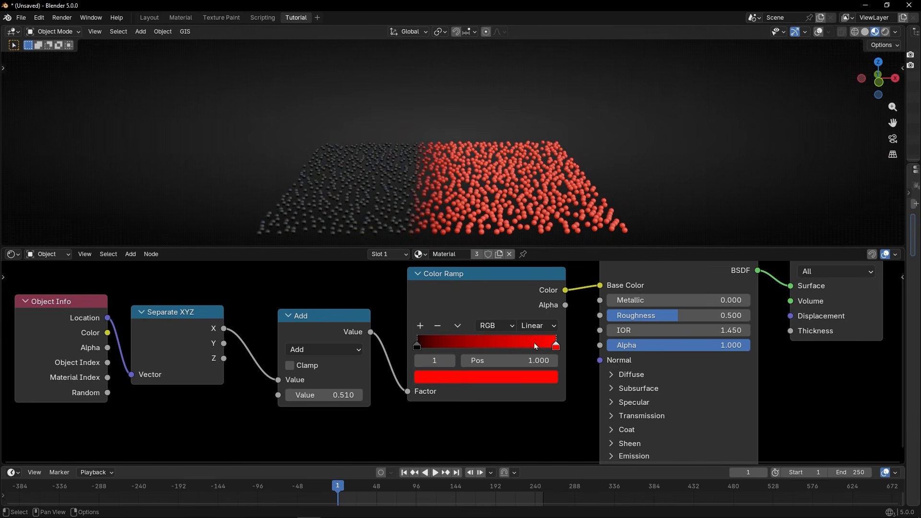
# Expand the Principled BSDF's Emission settings and connect the Color Ramp's Color output to the Emission Color.
pyautogui.scroll(-5, 538, 350)
pyautogui.moveTo(539, 355); pyautogui.dragTo(424, 328, button='middle')
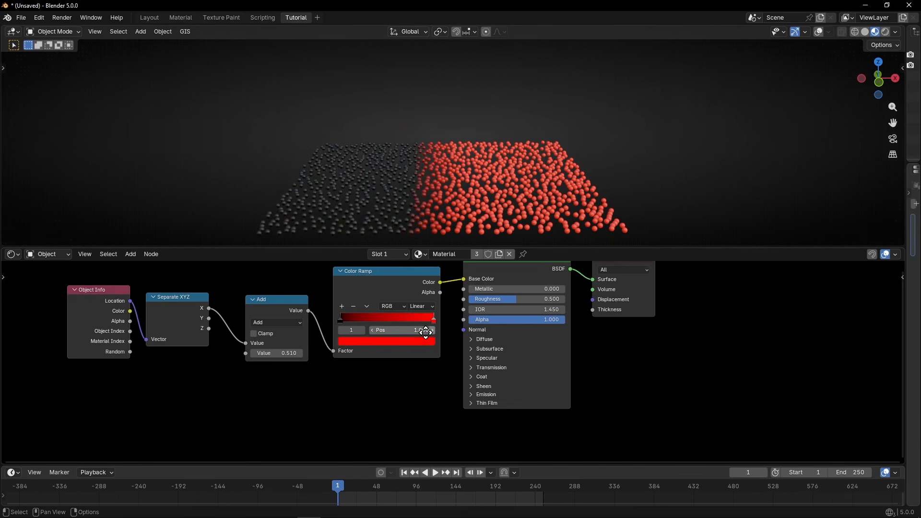
pyautogui.scroll(6, 445, 315)
pyautogui.scroll(-6, 579, 295)
pyautogui.moveTo(578, 300); pyautogui.dragTo(474, 325, button='middle')
pyautogui.moveTo(571, 285); pyautogui.dragTo(599, 284)
pyautogui.scroll(2, 479, 311)
pyautogui.moveTo(391, 413); pyautogui.dragTo(404, 362, button='middle')
pyautogui.click(440, 433)
pyautogui.scroll(-4, 398, 374)
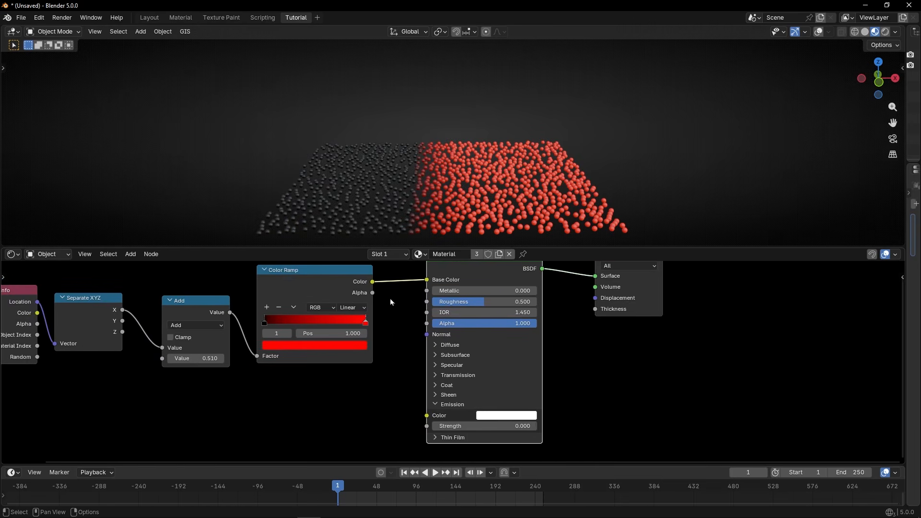
pyautogui.moveTo(372, 282); pyautogui.dragTo(426, 415)
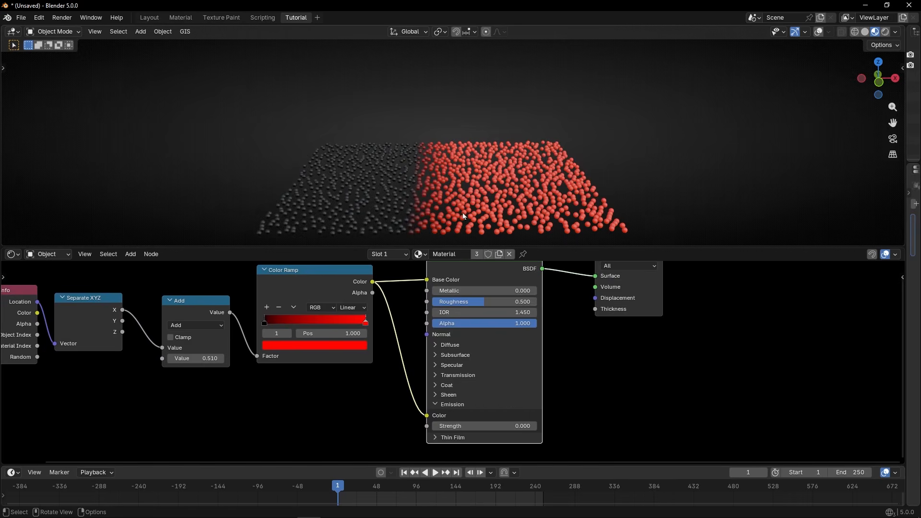
# Set the Principled BSDF's Emission Strength to 8.400.
pyautogui.keyDown('ctrl'); pyautogui.moveTo(463, 212); pyautogui.dragTo(469, 166, button='middle'); pyautogui.keyUp('ctrl')
pyautogui.scroll(4, 496, 353)
pyautogui.moveTo(488, 403); pyautogui.dragTo(488, 363, button='middle')
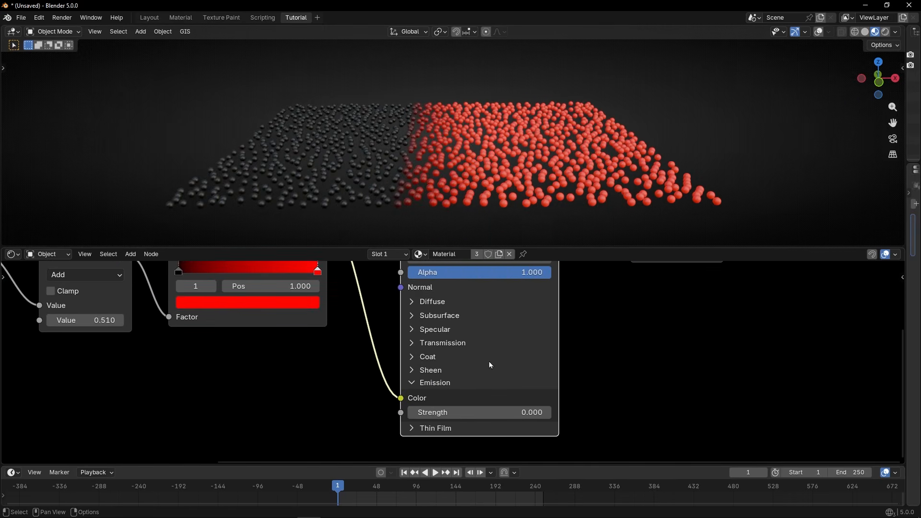
pyautogui.moveTo(465, 413); pyautogui.dragTo(547, 413)
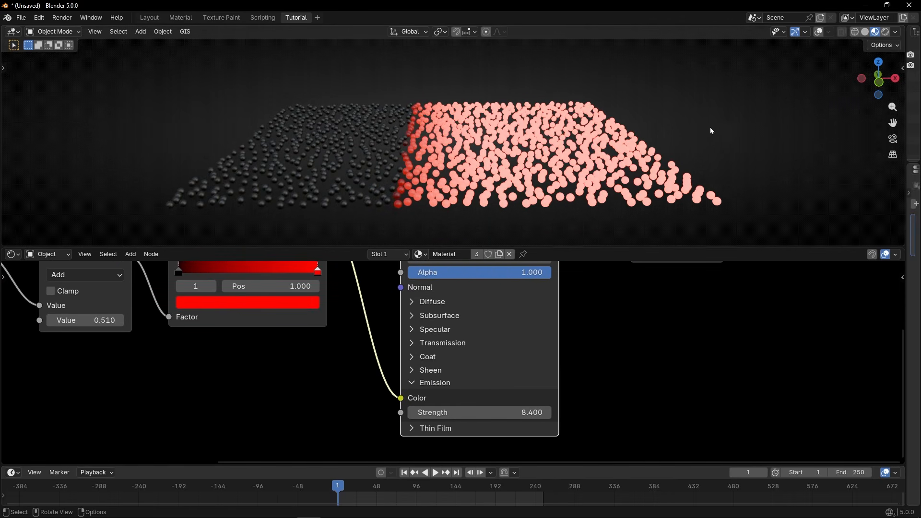
# Set the viewport shading's Compositor option to Always and create a new node tree in the Compositor editor.
pyautogui.click(895, 32)
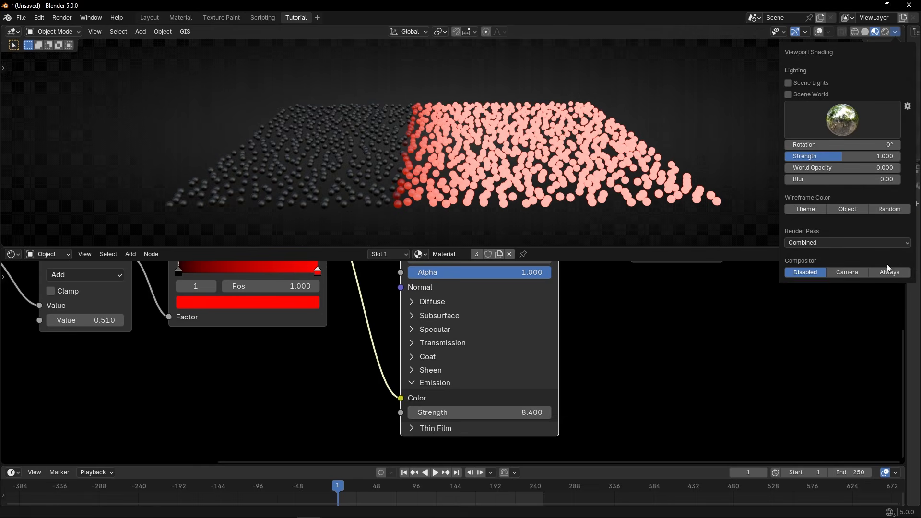
pyautogui.click(14, 255)
pyautogui.click(46, 330)
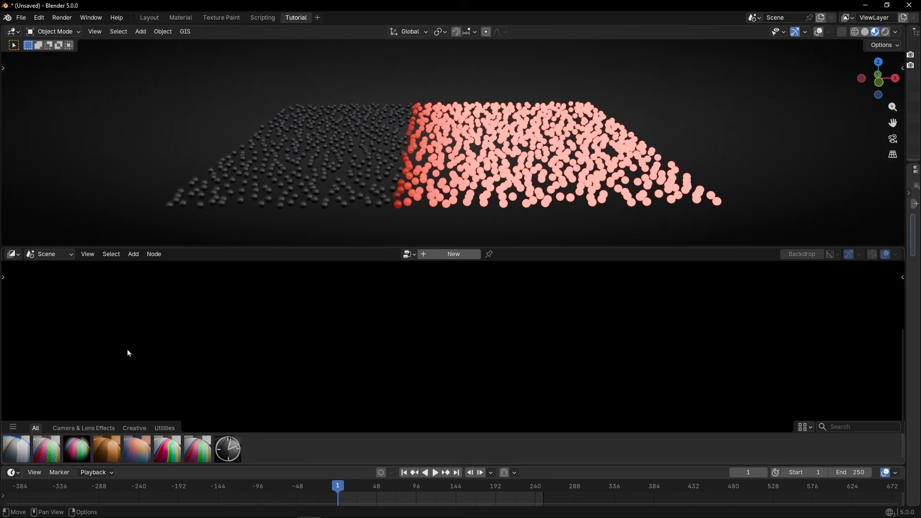
pyautogui.click(447, 254)
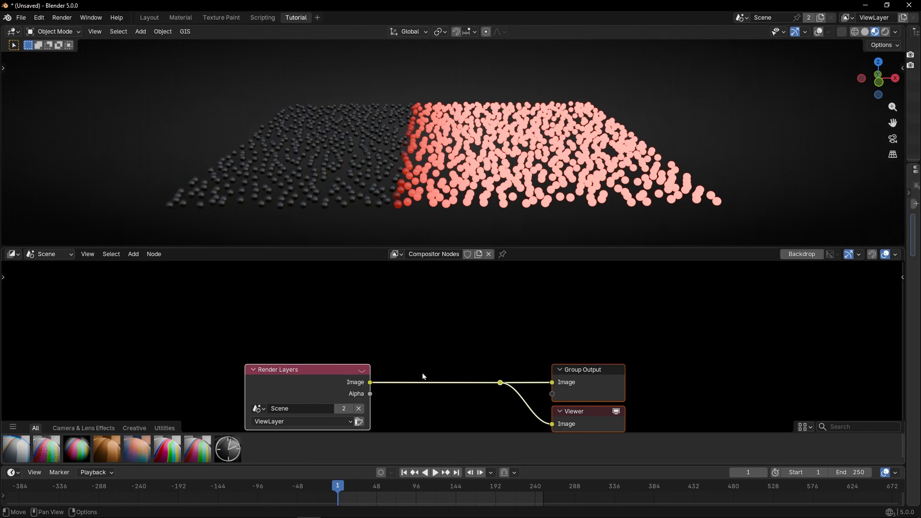
# Insert a Glare node after Render Layers' Image output and set its type to Bloom.
pyautogui.press('q')
pyautogui.click(422, 338)
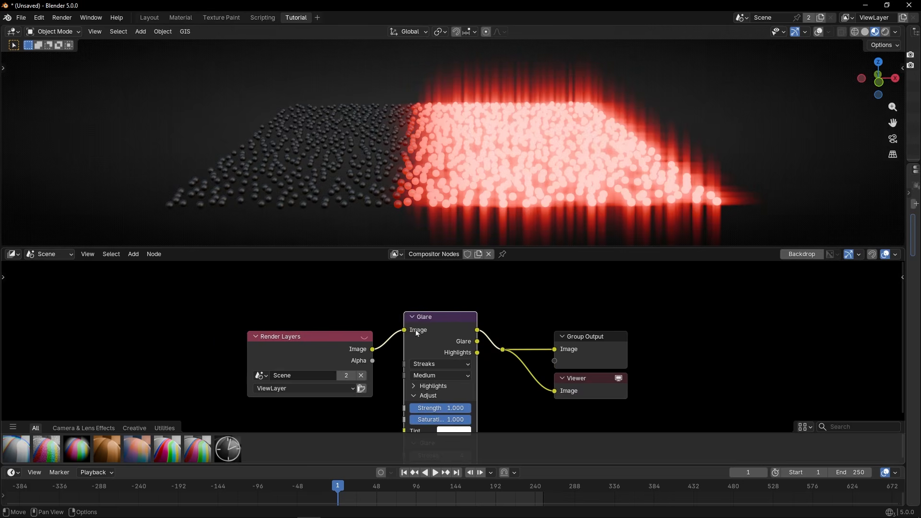
pyautogui.scroll(2, 437, 317)
pyautogui.click(446, 314)
pyautogui.click(439, 334)
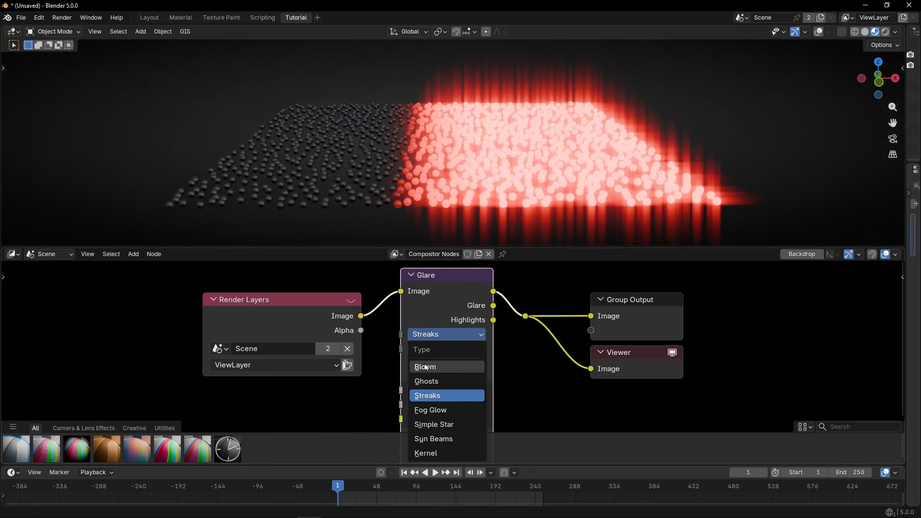
pyautogui.click(425, 366)
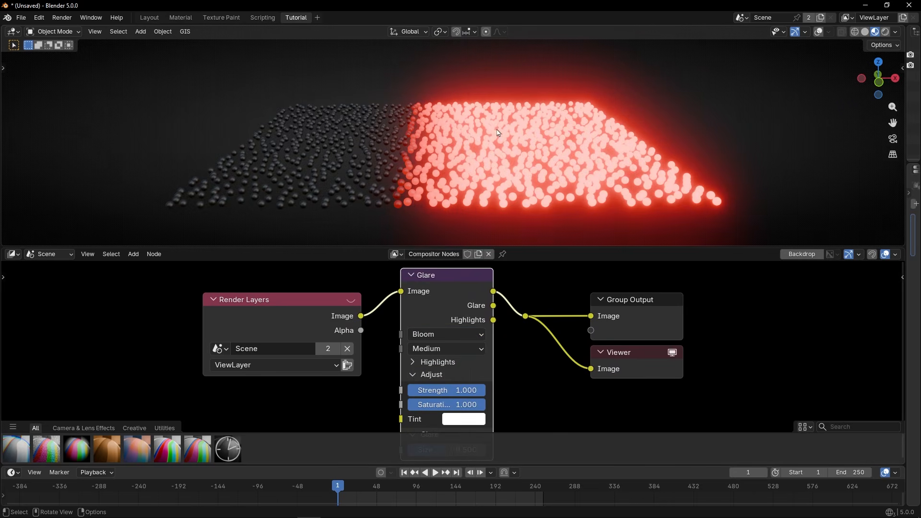
# Return to the Shader Editor and lower the Principled BSDF's Emission Strength to 1.750.
pyautogui.click(13, 254)
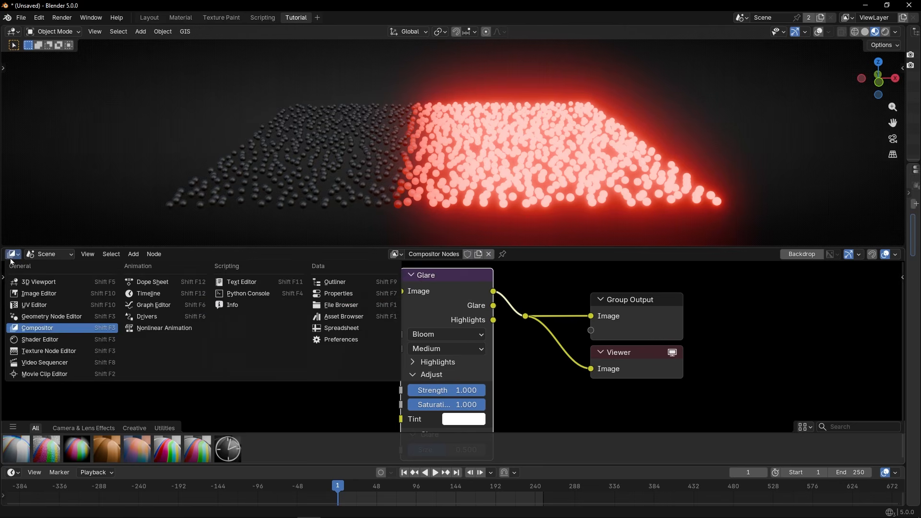
pyautogui.click(34, 336)
pyautogui.scroll(-3, 330, 363)
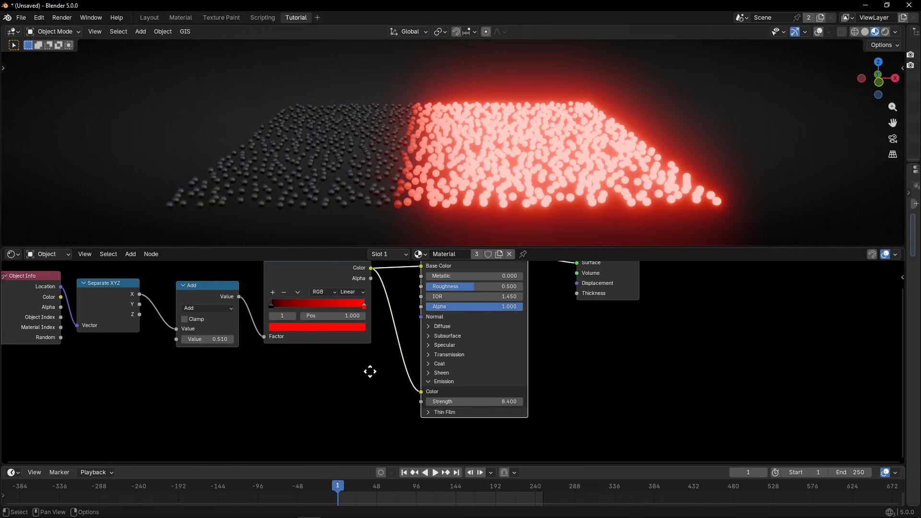
pyautogui.moveTo(479, 407)
pyautogui.mouseDown()
pyautogui.moveTo(518, 407)
pyautogui.moveTo(461, 408)
pyautogui.moveTo(472, 407)
pyautogui.mouseUp()
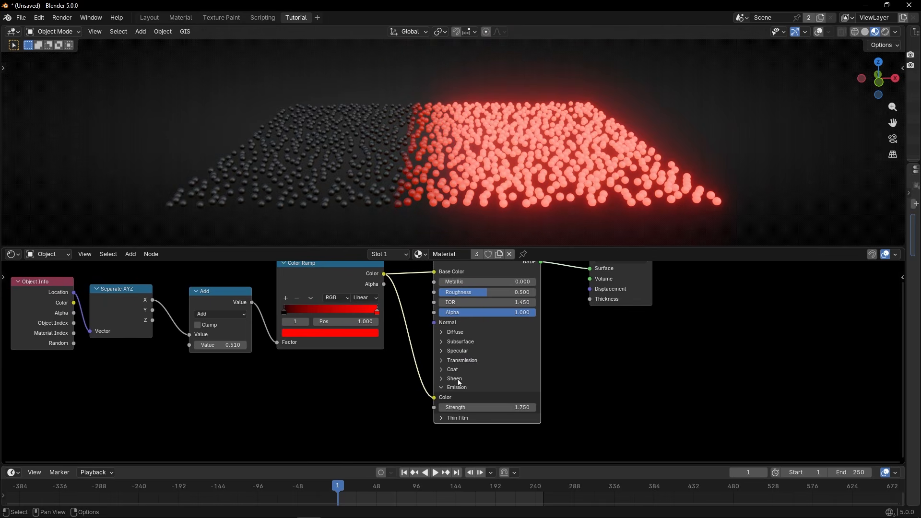
pyautogui.scroll(-5, 338, 377)
pyautogui.moveTo(338, 376); pyautogui.dragTo(436, 402, button='middle')
pyautogui.moveTo(474, 188); pyautogui.dragTo(477, 194, button='middle')
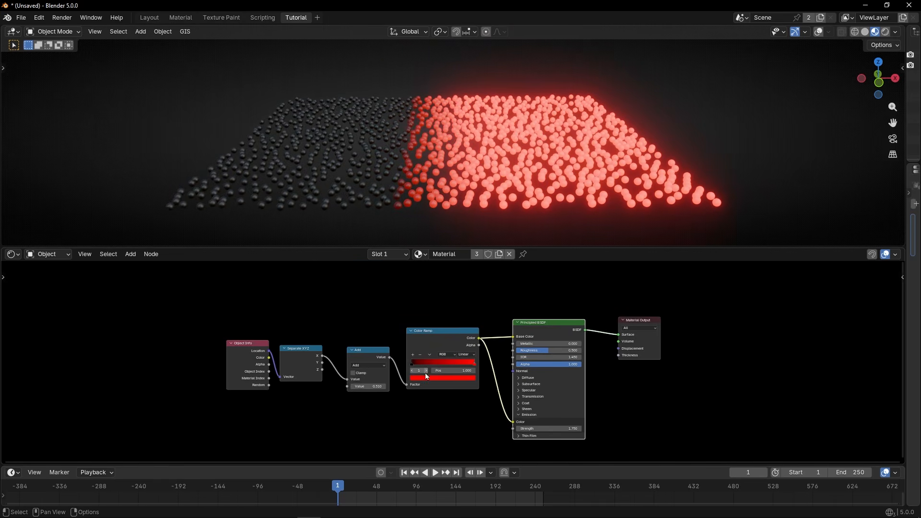
# Flip the Color Ramp so its red and black ends swap, and set the Add node's second value to -0.100.
pyautogui.scroll(3, 365, 406)
pyautogui.moveTo(360, 371); pyautogui.dragTo(421, 371)
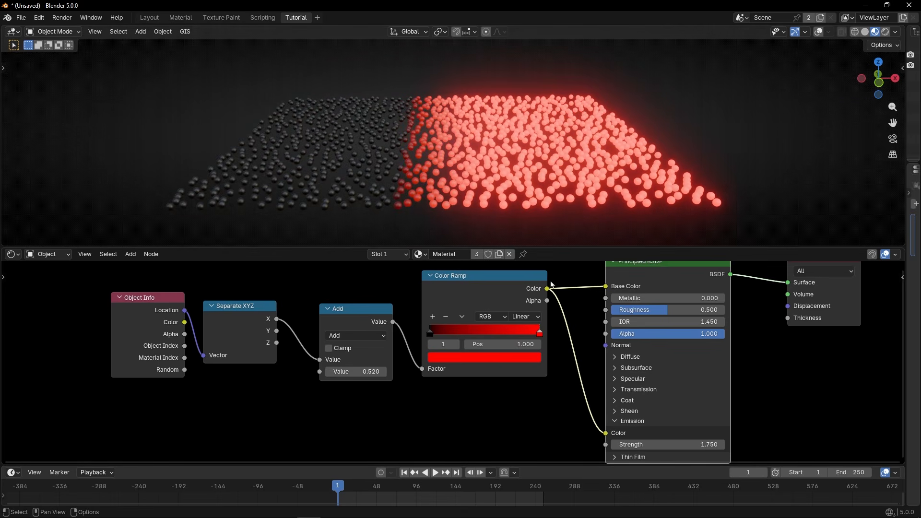
pyautogui.scroll(1, 476, 317)
pyautogui.click(459, 317)
pyautogui.click(493, 331)
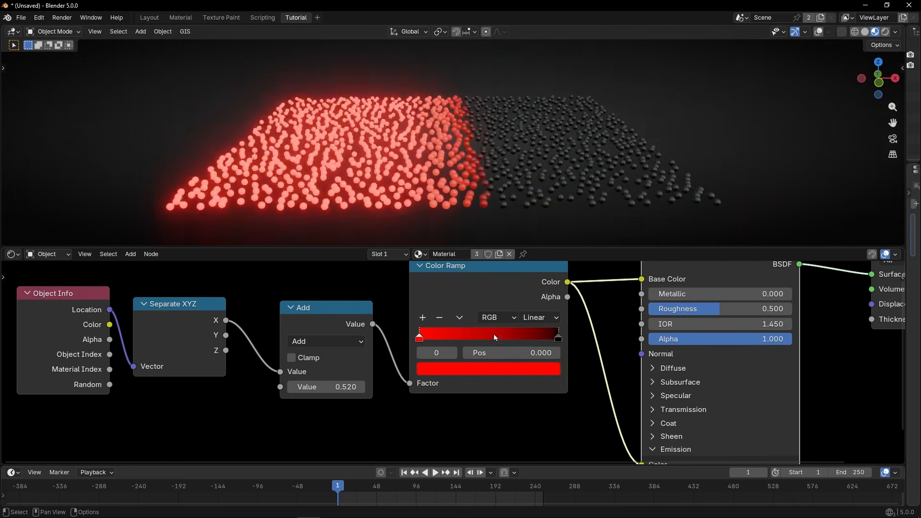
pyautogui.moveTo(309, 387)
pyautogui.mouseDown()
pyautogui.moveTo(363, 388)
pyautogui.moveTo(297, 387)
pyautogui.mouseUp()
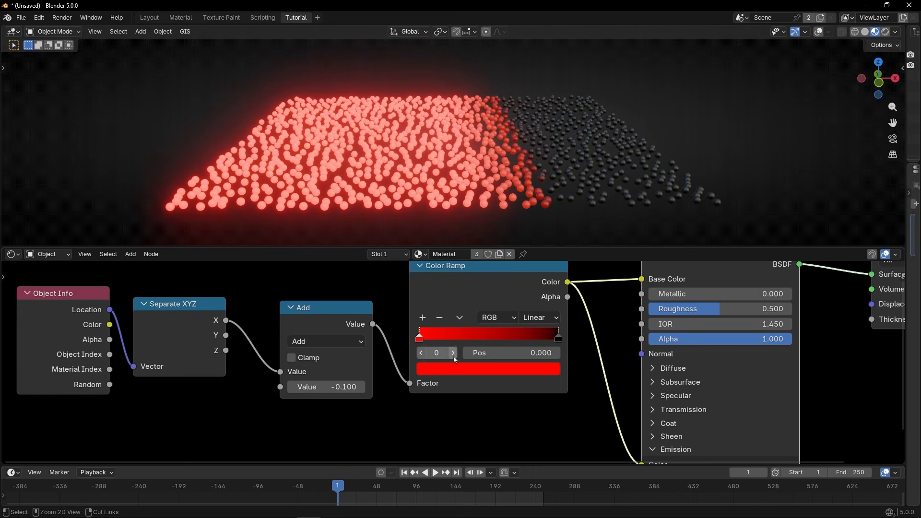
# Undo the Add value change and the Color Ramp flip.
pyautogui.hotkey('ctrl', 'z')
pyautogui.hotkey('ctrl', 'z')
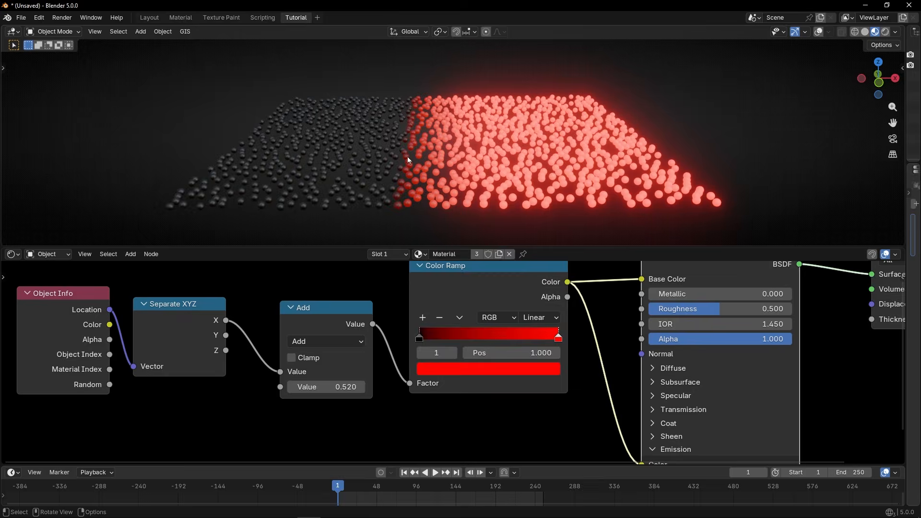
pyautogui.scroll(3, 410, 163)
pyautogui.scroll(-2, 407, 173)
pyautogui.scroll(-2, 407, 174)
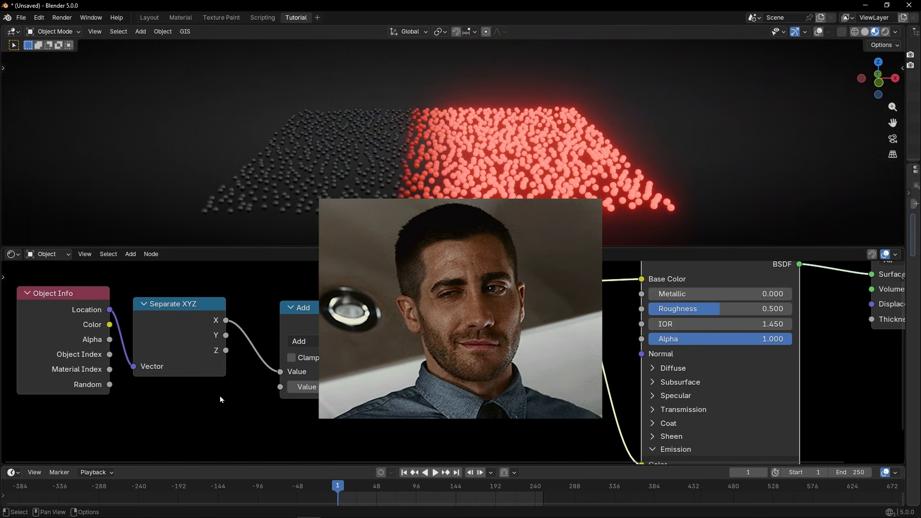
# Spread out the Object Info, Separate XYZ and Add nodes to make room for new links.
pyautogui.press('Home')
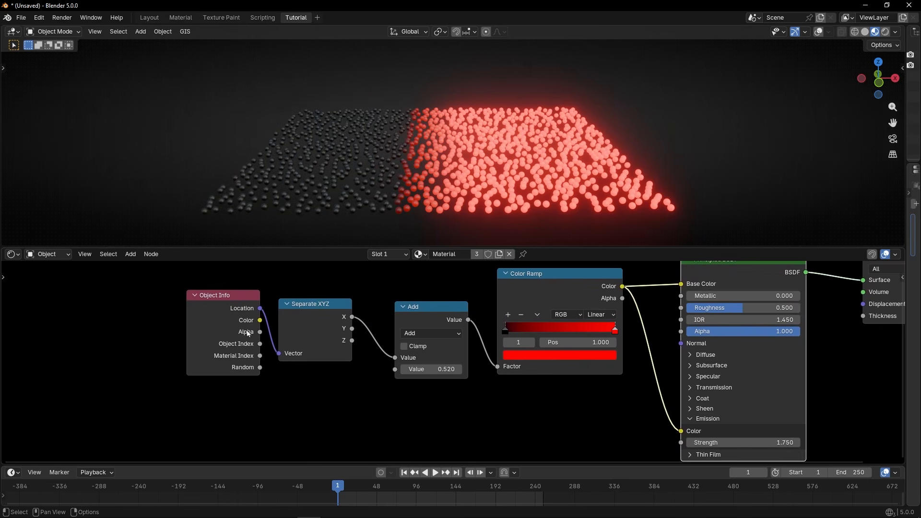
pyautogui.moveTo(247, 333); pyautogui.dragTo(169, 364)
pyautogui.moveTo(305, 335); pyautogui.dragTo(308, 315)
pyautogui.click(425, 309)
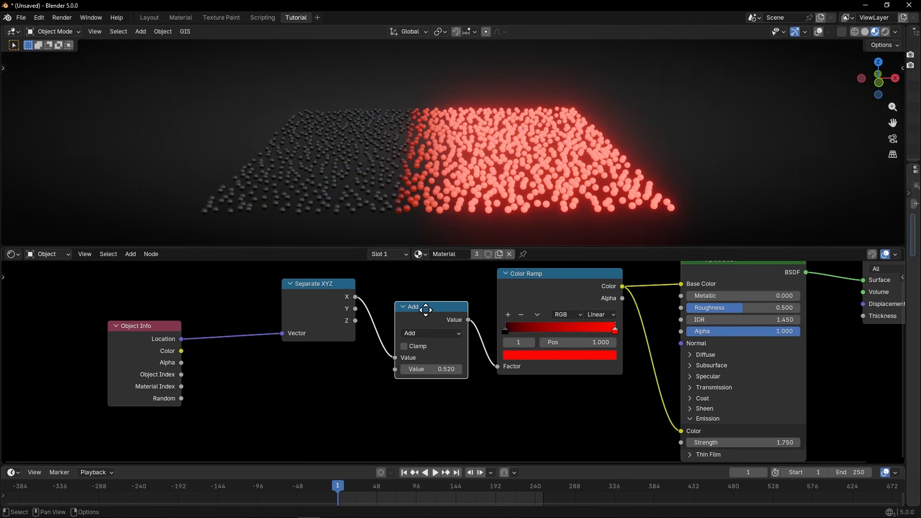
pyautogui.moveTo(425, 309); pyautogui.dragTo(419, 328)
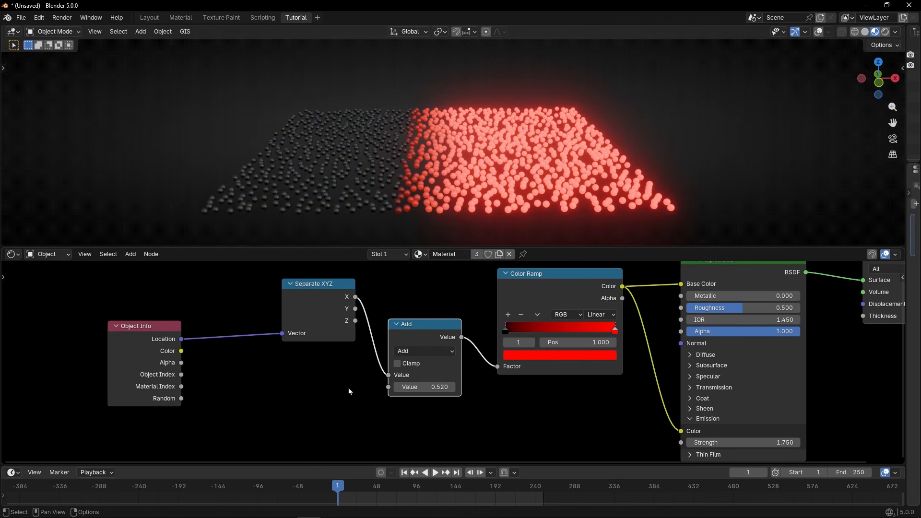
# Connect Object Info's Random output to Separate XYZ's Vector, and mute the Add node with its second value at -0.060.
pyautogui.moveTo(180, 398); pyautogui.dragTo(207, 385)
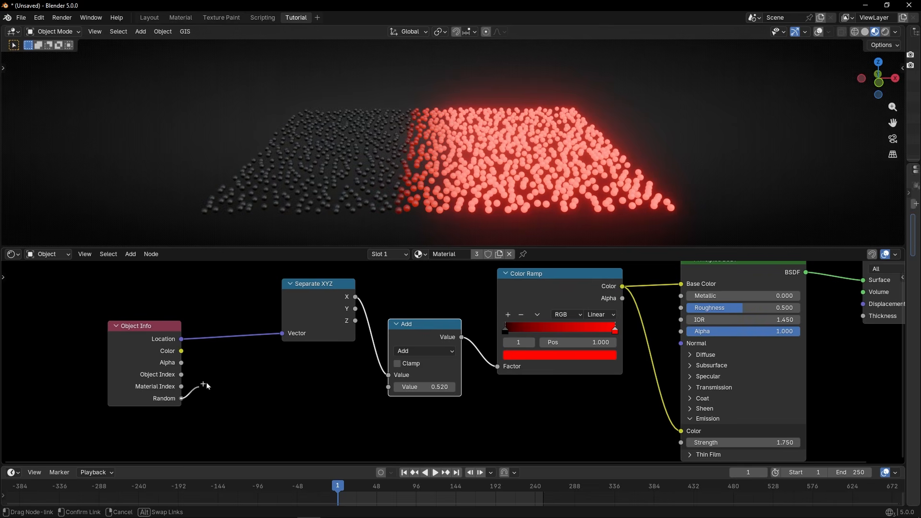
pyautogui.moveTo(269, 335); pyautogui.dragTo(269, 335)
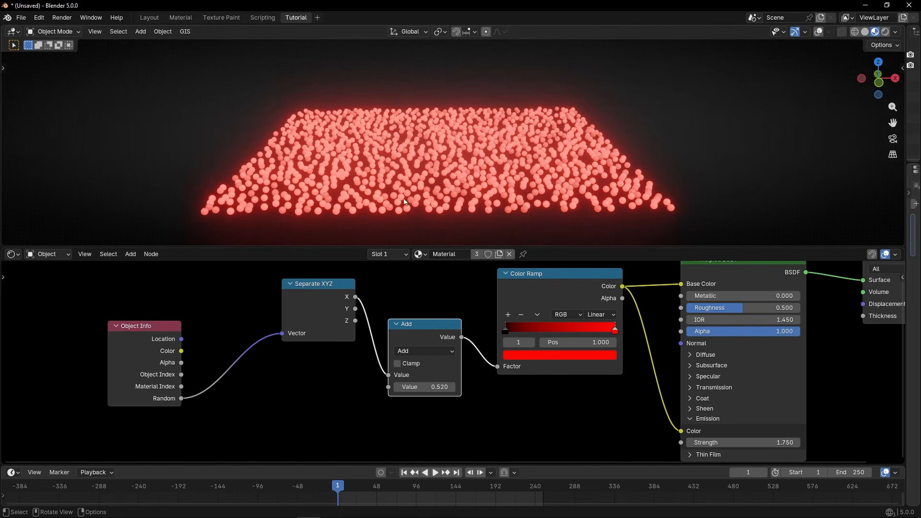
pyautogui.moveTo(428, 391); pyautogui.dragTo(407, 391)
pyautogui.press('m')
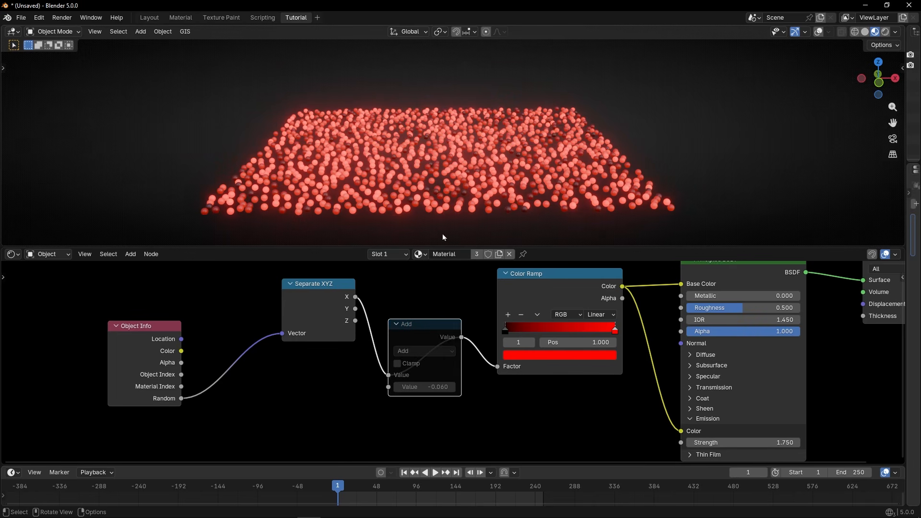
# Examine the randomly coloured spheres from close up and from farther away.
pyautogui.scroll(2, 515, 330)
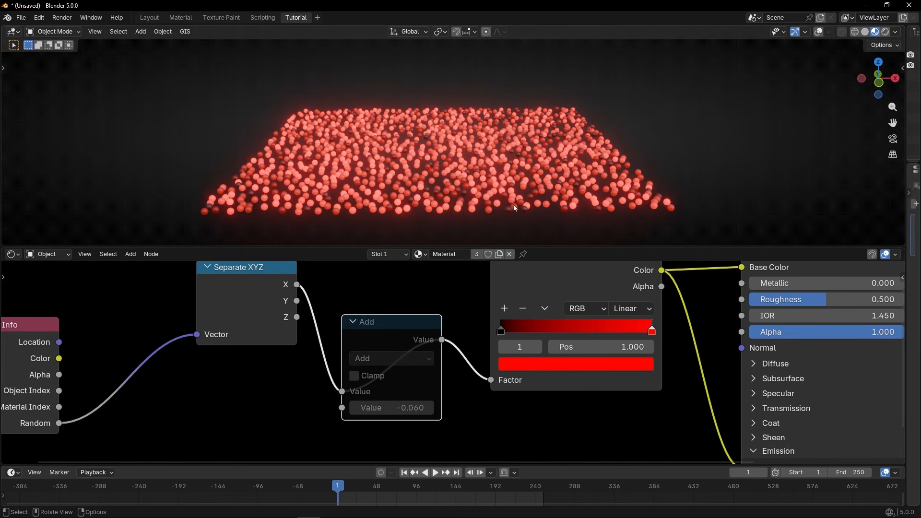
pyautogui.scroll(4, 466, 185)
pyautogui.moveTo(465, 185); pyautogui.dragTo(485, 206, button='middle')
pyautogui.scroll(4, 451, 175)
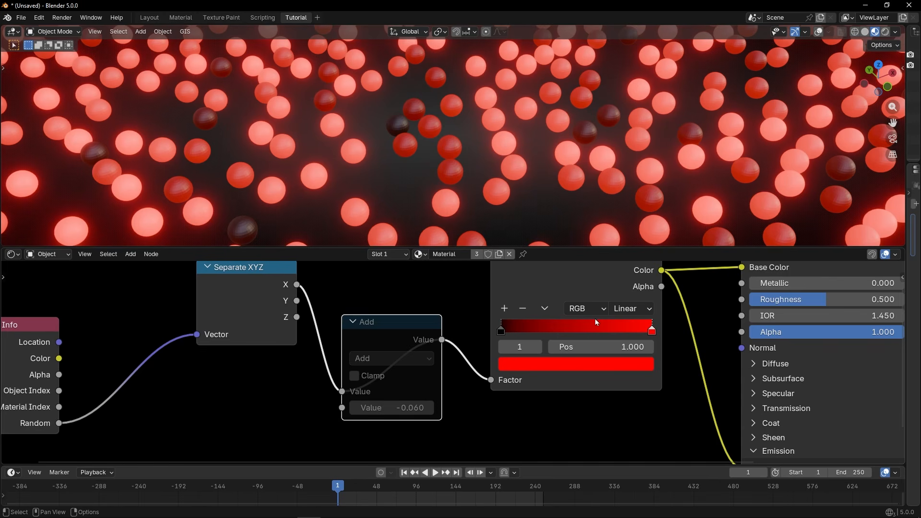
pyautogui.scroll(-4, 471, 176)
pyautogui.moveTo(257, 394); pyautogui.dragTo(376, 379, button='middle')
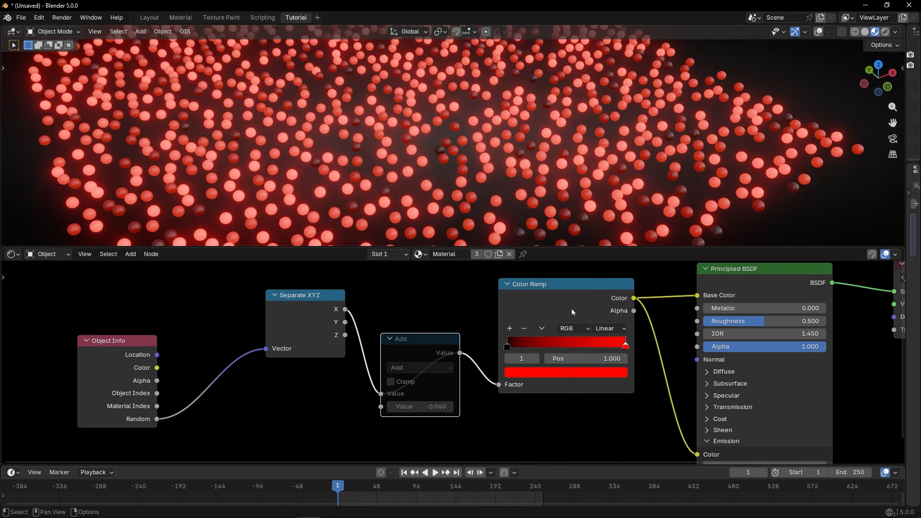
pyautogui.scroll(-3, 535, 194)
pyautogui.moveTo(532, 194); pyautogui.dragTo(468, 166, button='middle')
pyautogui.scroll(3, 467, 165)
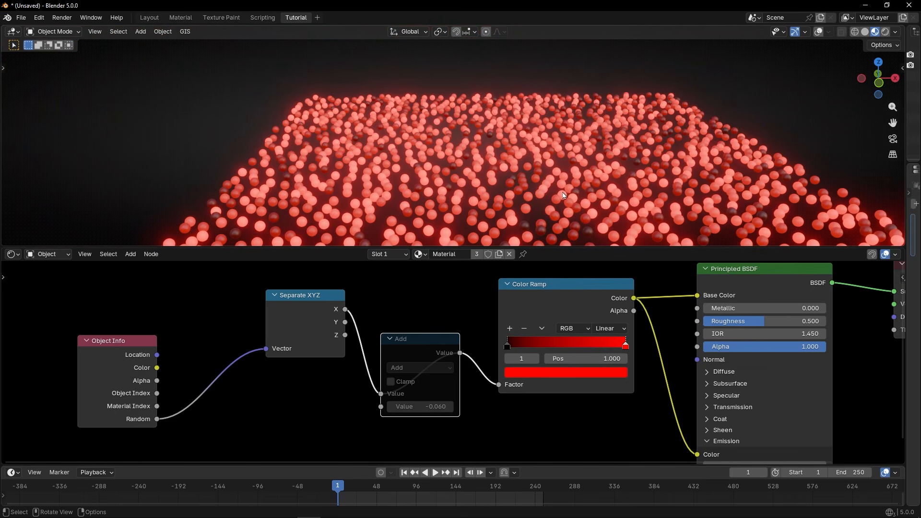
pyautogui.keyDown('shift'); pyautogui.moveTo(585, 197); pyautogui.dragTo(504, 159, button='middle'); pyautogui.keyUp('shift')
# Change the Color Ramp's black stop at position 0 to a bright blue.
pyautogui.scroll(4, 506, 303)
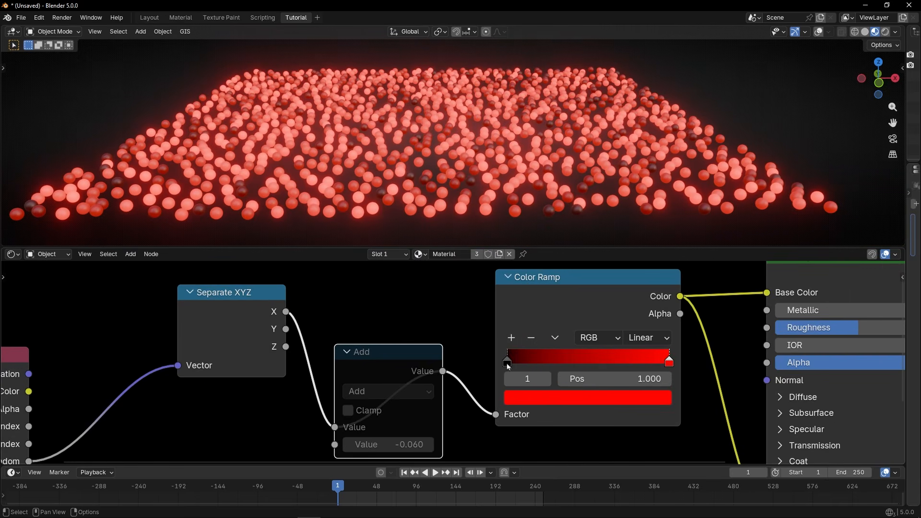
pyautogui.click(507, 363)
pyautogui.click(567, 398)
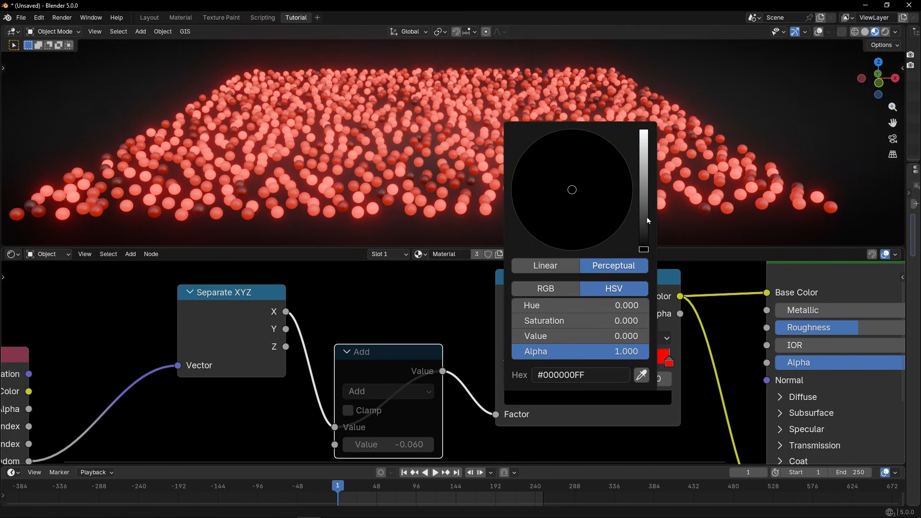
pyautogui.moveTo(646, 217); pyautogui.dragTo(643, 127)
pyautogui.click(614, 214)
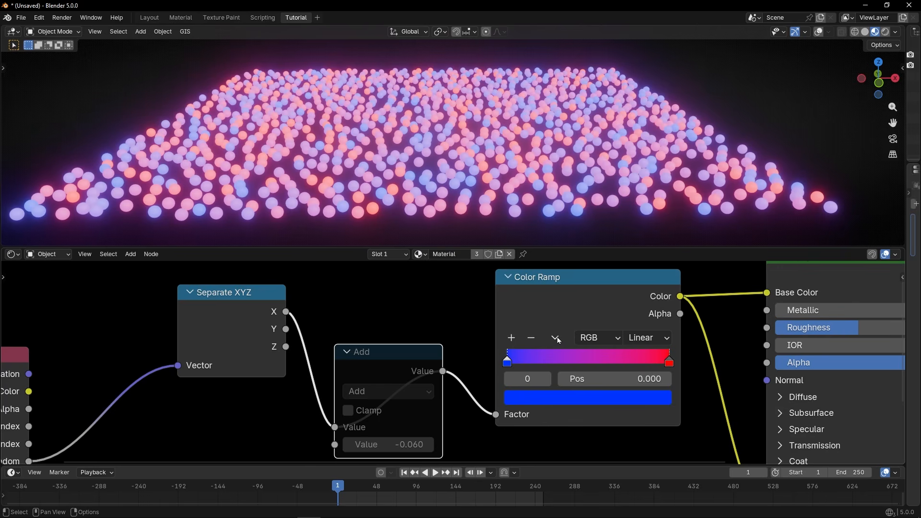
# Set the Color Ramp's color mode to HSV and its interpolation to Far.
pyautogui.click(599, 337)
pyautogui.click(609, 394)
pyautogui.click(660, 339)
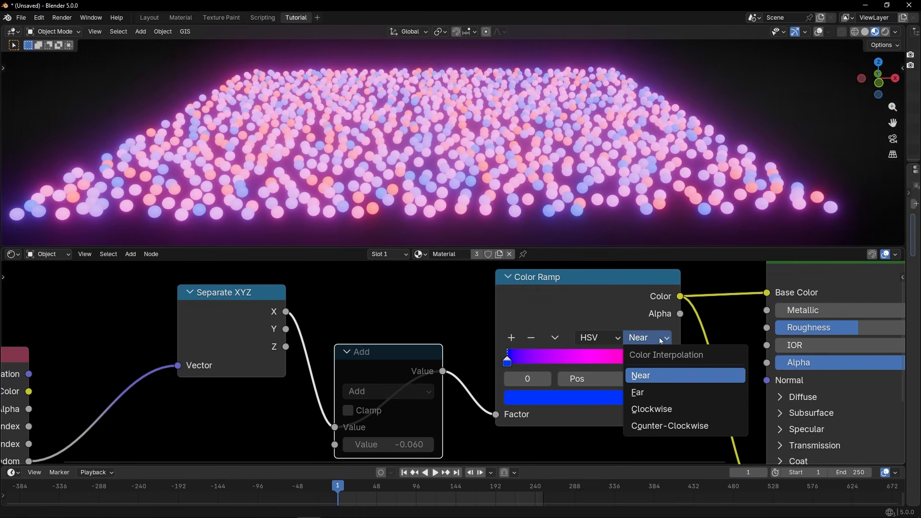
pyautogui.click(637, 392)
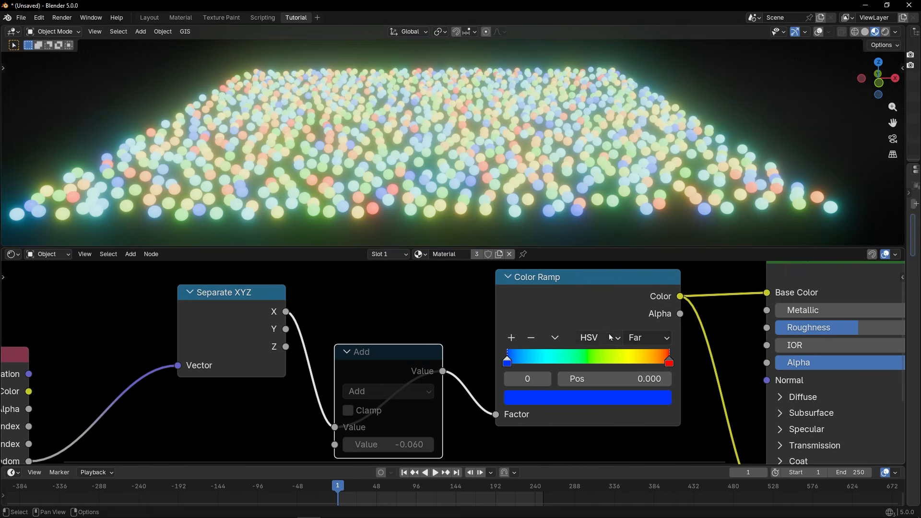
# Lower the Principled BSDF's Emission Strength to 0.000 and inspect the multicoloured spheres.
pyautogui.scroll(-3, 678, 407)
pyautogui.moveTo(678, 410); pyautogui.dragTo(551, 339, button='middle')
pyautogui.moveTo(682, 424); pyautogui.dragTo(628, 424)
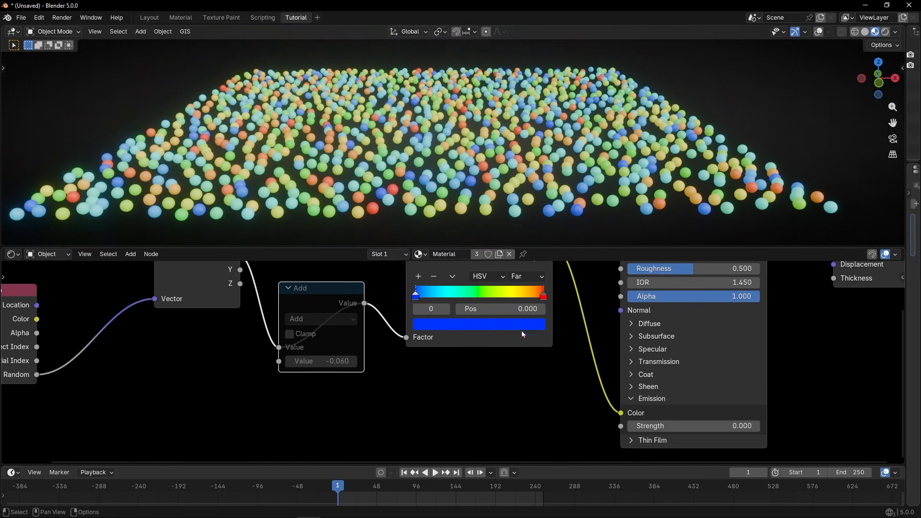
pyautogui.scroll(3, 528, 331)
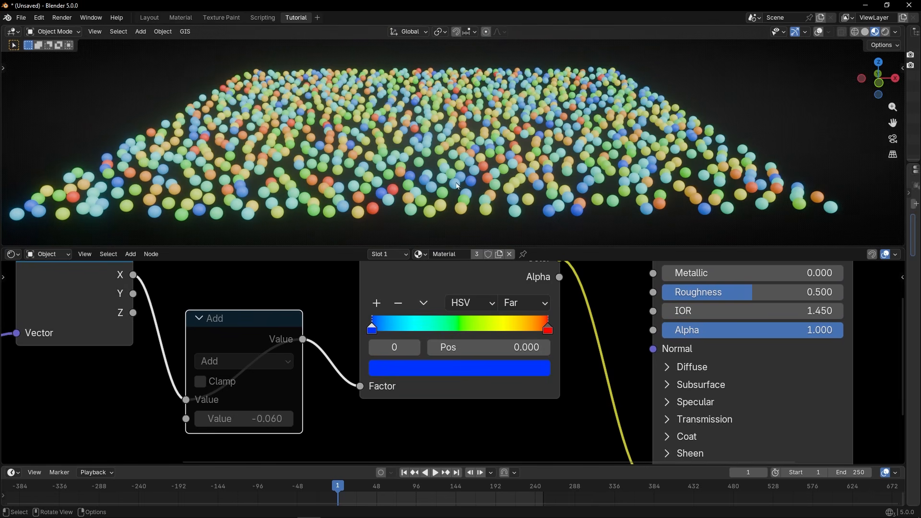
pyautogui.moveTo(456, 185); pyautogui.dragTo(564, 164, button='middle')
# Undo the Emission Strength, interpolation, HSV mode and blue stop changes.
pyautogui.hotkey('ctrl', 'z')
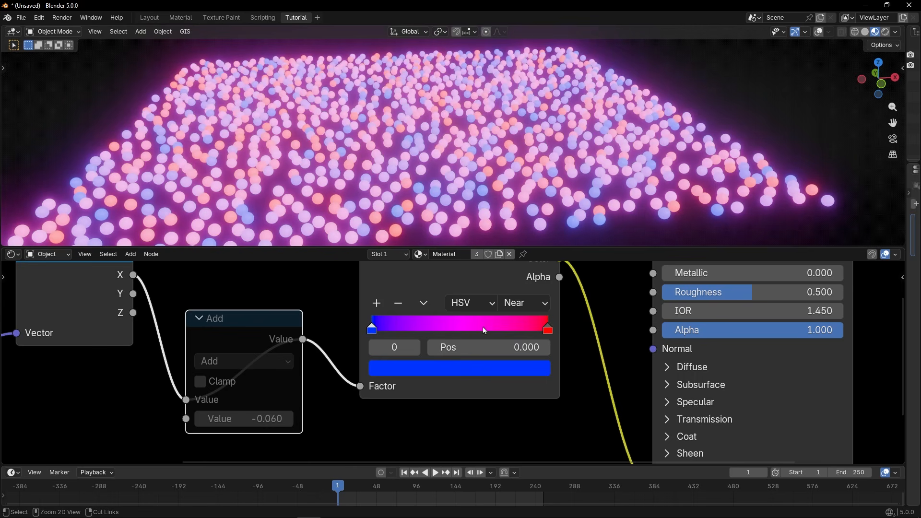
pyautogui.hotkey('ctrl', 'z')
pyautogui.hotkey('ctrl', 'z')
pyautogui.hotkey('ctrl', 'z')
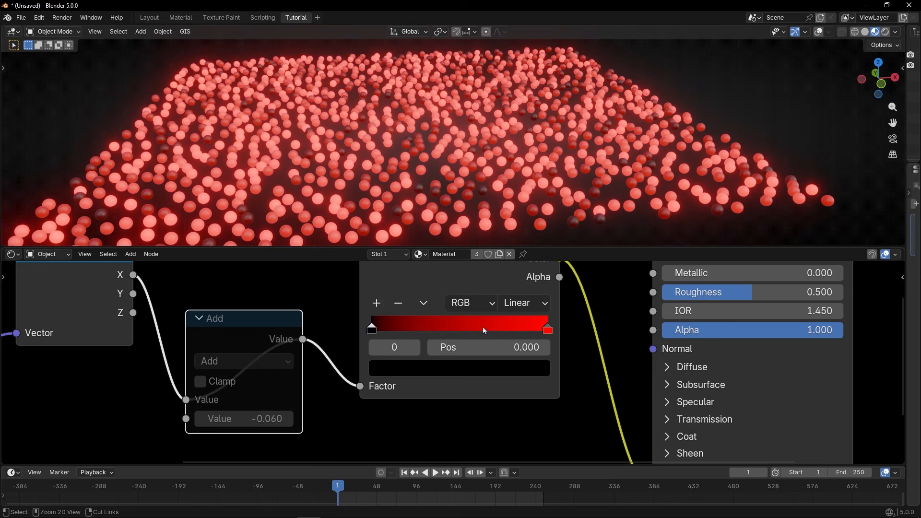
# Unmute the Add node, try a lower second value, and undo that value change.
pyautogui.scroll(-4, 208, 393)
pyautogui.moveTo(208, 394); pyautogui.dragTo(412, 392, button='middle')
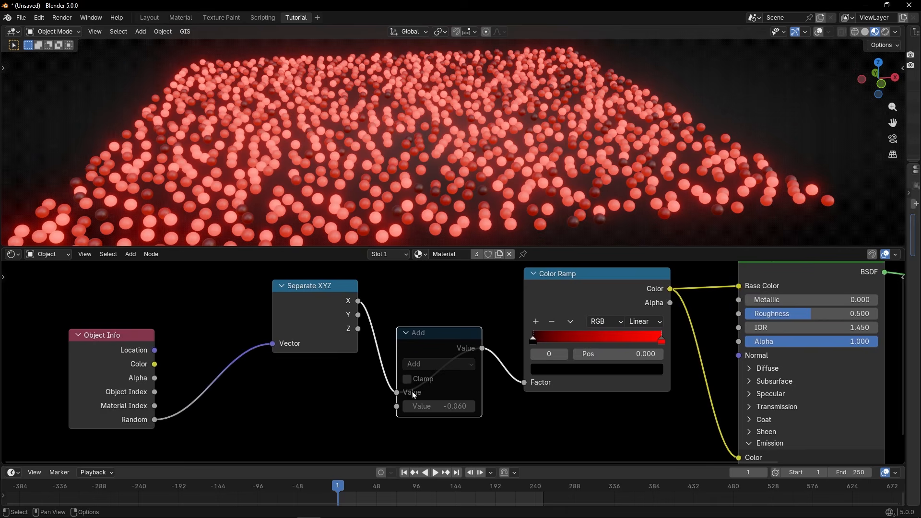
pyautogui.moveTo(430, 406)
pyautogui.mouseDown()
pyautogui.moveTo(527, 406)
pyautogui.moveTo(413, 406)
pyautogui.mouseUp()
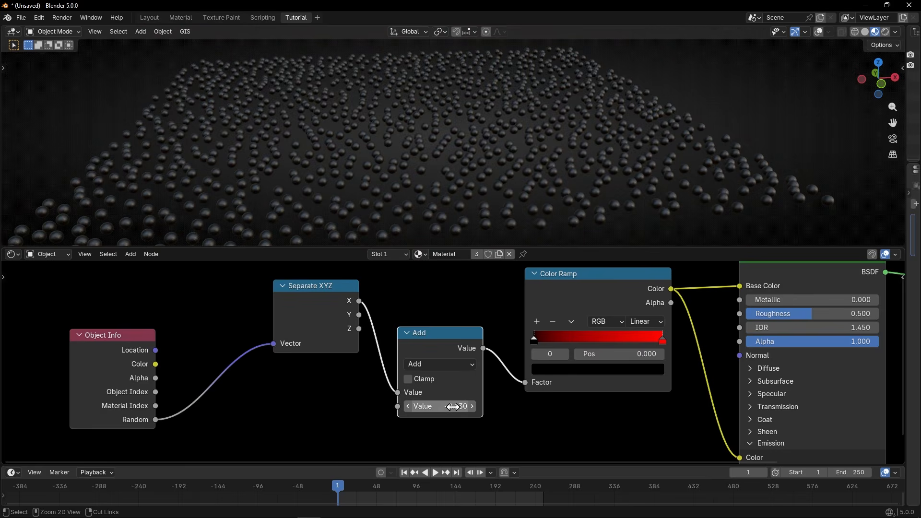
pyautogui.hotkey('ctrl', 'z')
# Reconnect Object Info's Location to Separate XYZ's Vector and link its Random output to the Add node's second Value input.
pyautogui.moveTo(156, 351); pyautogui.dragTo(271, 344)
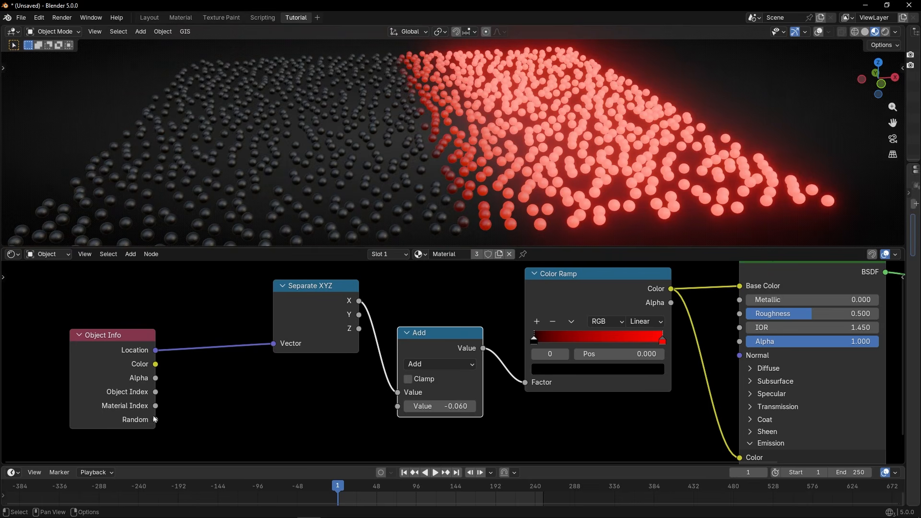
pyautogui.moveTo(154, 419); pyautogui.dragTo(222, 377)
pyautogui.moveTo(264, 405); pyautogui.dragTo(388, 411)
# Undo the Random link into the Add node and inspect the colour boundary up close.
pyautogui.scroll(-2, 429, 174)
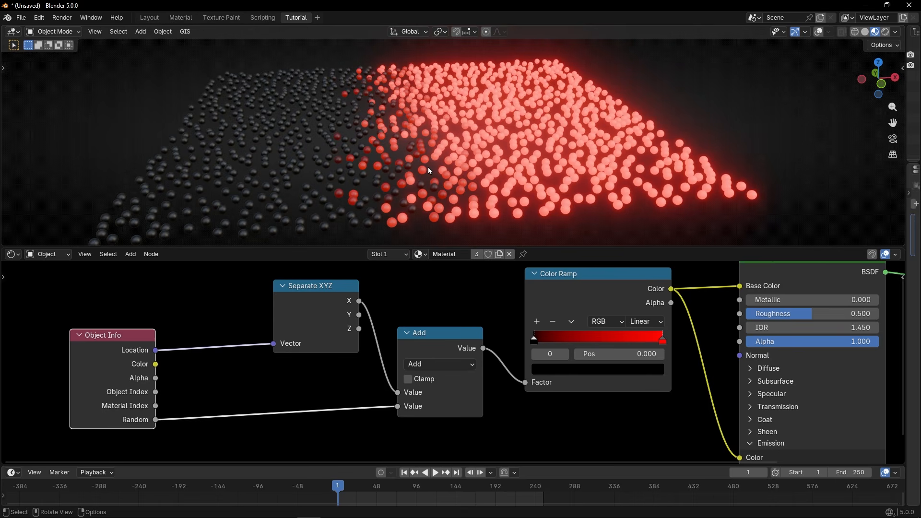
pyautogui.hotkey('ctrl', 'z')
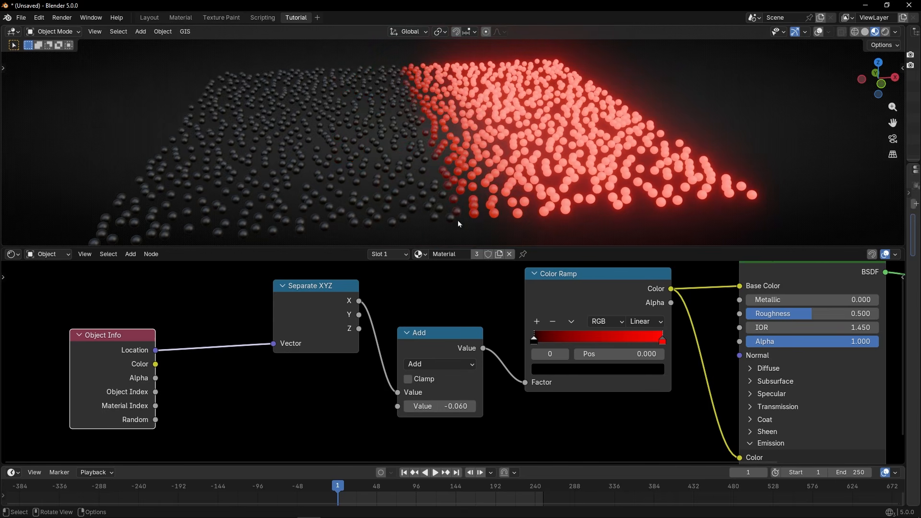
pyautogui.moveTo(457, 220); pyautogui.dragTo(442, 183, button='middle')
pyautogui.scroll(3, 450, 203)
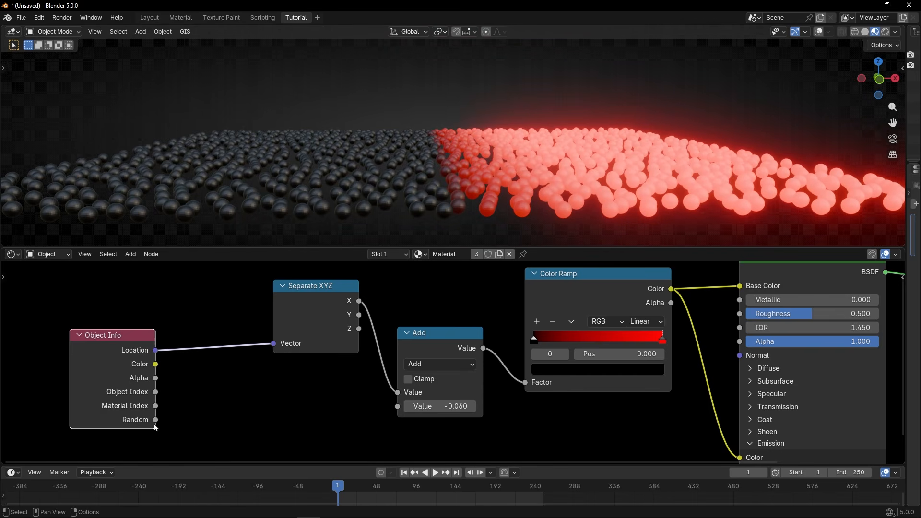
# Link Object Info's Random output to the Add node's second Value input and view the colour boundary.
pyautogui.moveTo(155, 421); pyautogui.dragTo(398, 406)
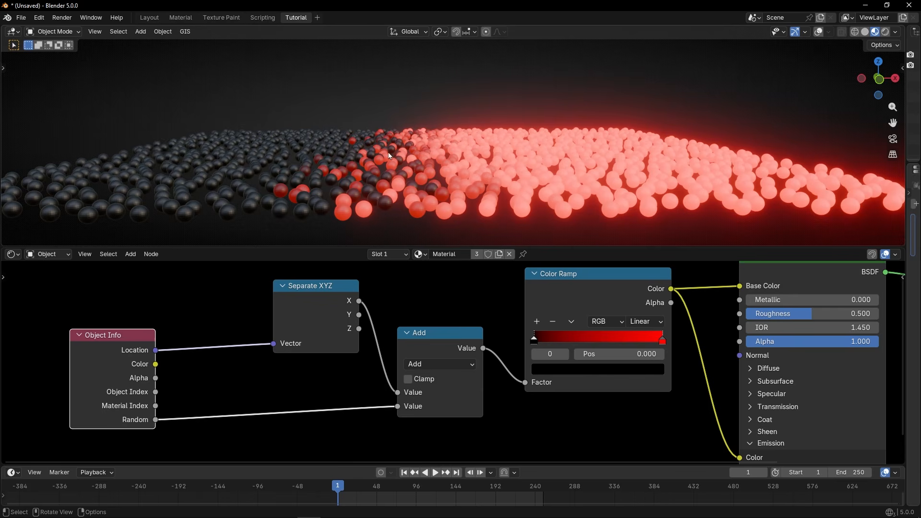
pyautogui.scroll(-2, 387, 154)
pyautogui.moveTo(387, 154); pyautogui.dragTo(385, 172, button='middle')
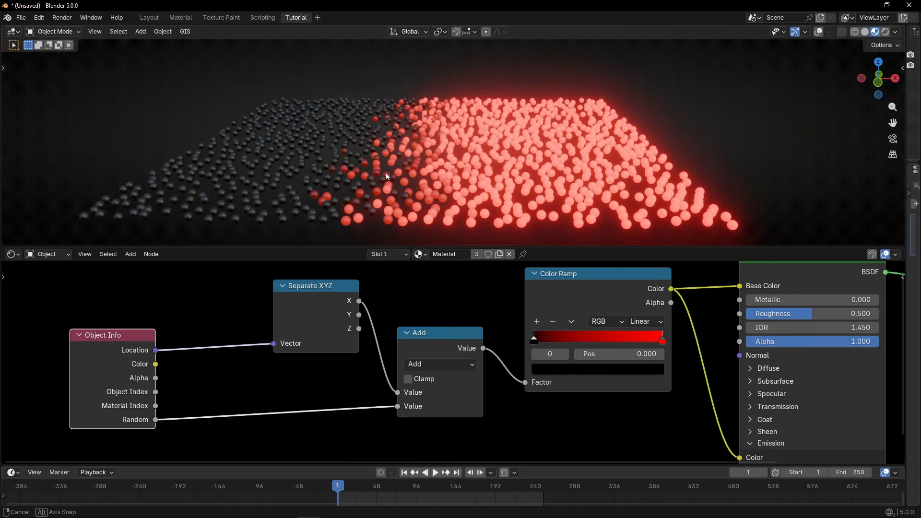
# Enable the viewport overlays and draw an annotation line along the dark edge of the mixed red and black spheres.
pyautogui.hotkey('shift', 'alt', 'z')
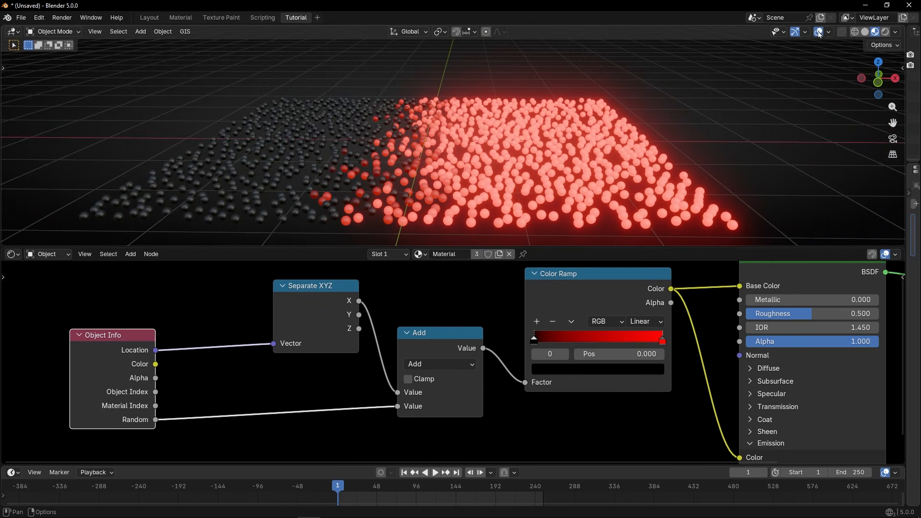
pyautogui.press('t')
pyautogui.click(15, 179)
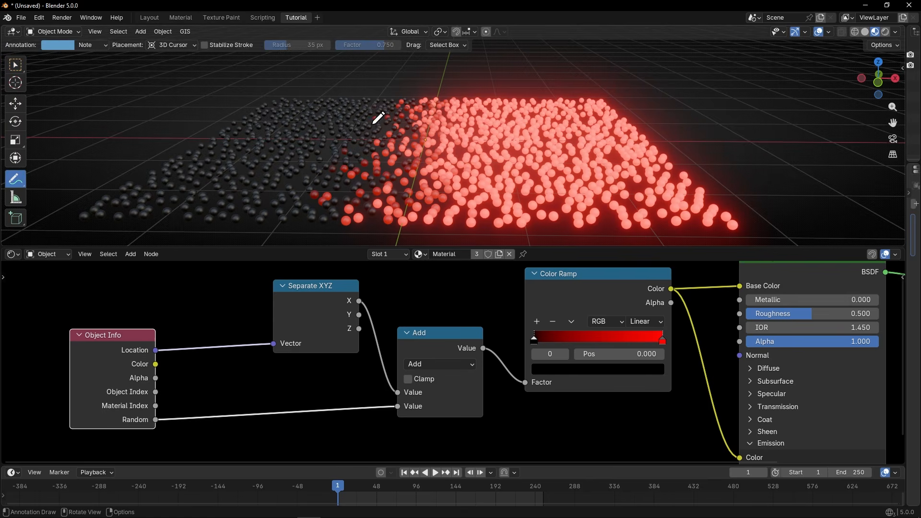
pyautogui.moveTo(376, 96); pyautogui.dragTo(353, 138)
pyautogui.moveTo(298, 212); pyautogui.dragTo(295, 216)
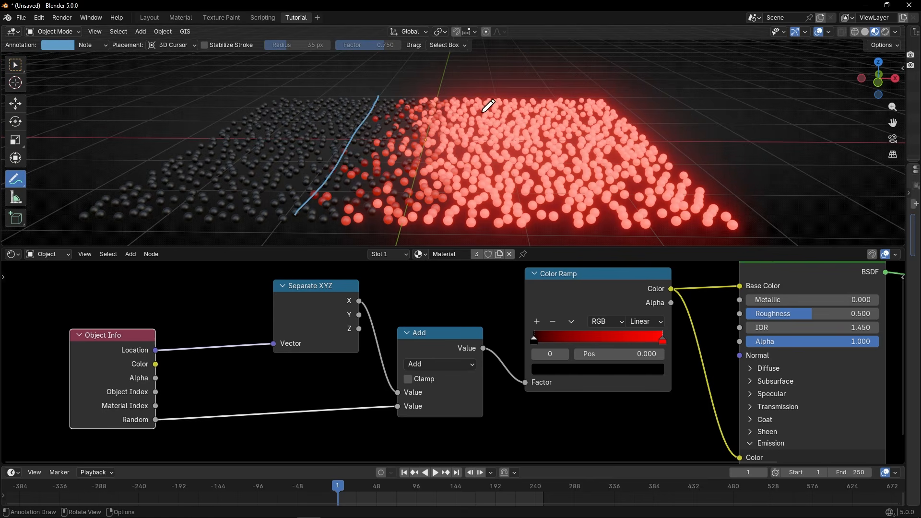
# Draw an annotation line along the red side of the mixed boundary and three wavy strokes across the band between both lines.
pyautogui.moveTo(482, 92); pyautogui.dragTo(460, 229)
pyautogui.moveTo(338, 200); pyautogui.dragTo(346, 181)
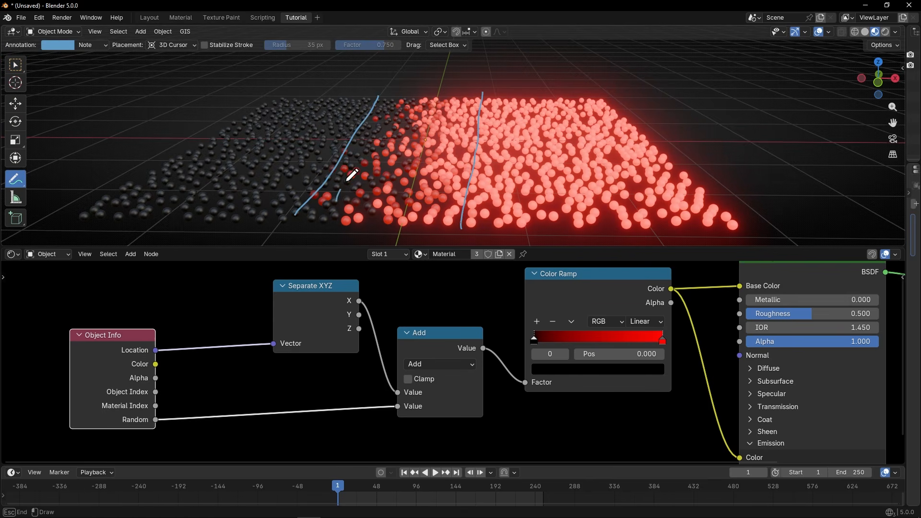
pyautogui.moveTo(413, 183); pyautogui.dragTo(448, 193)
pyautogui.moveTo(364, 159); pyautogui.dragTo(390, 147)
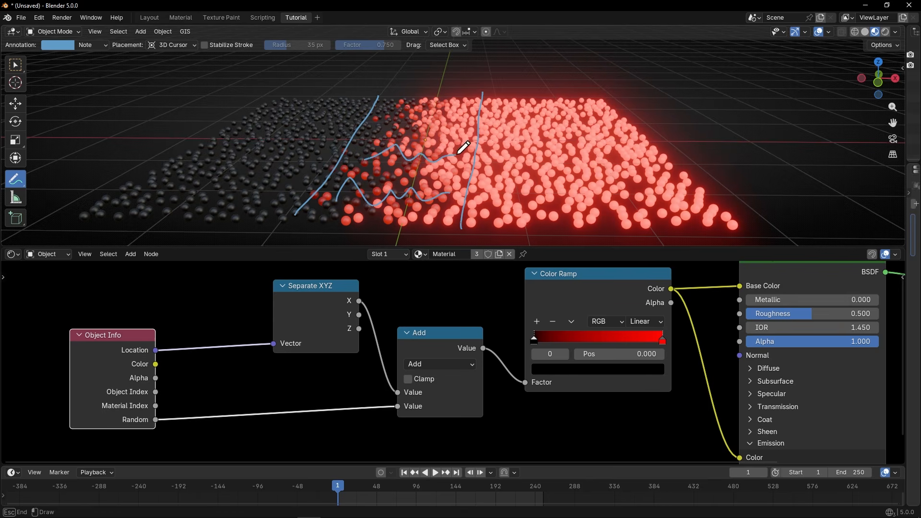
pyautogui.moveTo(458, 154); pyautogui.dragTo(455, 154)
pyautogui.moveTo(382, 128); pyautogui.dragTo(458, 132)
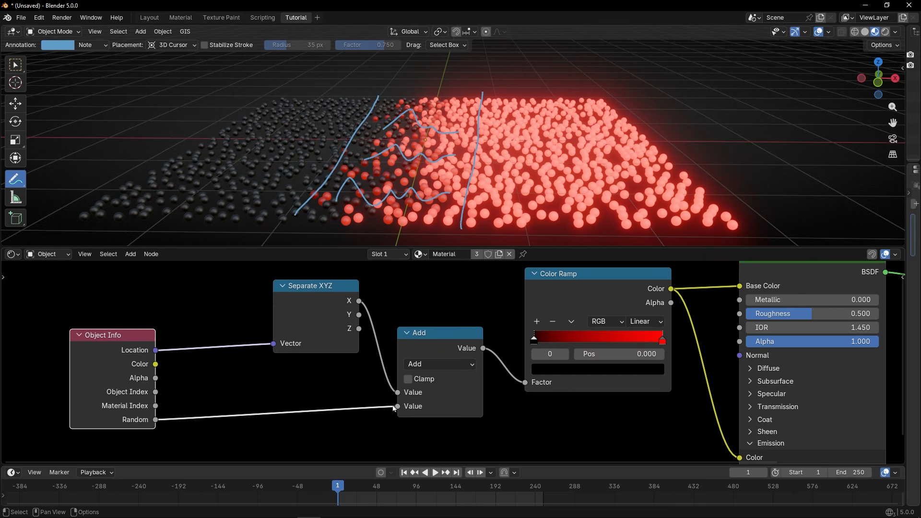
# Unplug the Random link from the Add node, undo that, and erase all annotation strokes from the viewport.
pyautogui.moveTo(396, 407); pyautogui.dragTo(327, 399)
pyautogui.hotkey('ctrl', 'z')
pyautogui.moveTo(454, 199)
pyautogui.keyDown('ctrl'); pyautogui.mouseDown()
pyautogui.moveTo(325, 129)
pyautogui.moveTo(378, 116)
pyautogui.mouseUp(); pyautogui.keyUp('ctrl')
pyautogui.moveTo(413, 153)
pyautogui.mouseDown(button='middle')
pyautogui.moveTo(456, 150)
pyautogui.moveTo(411, 152)
pyautogui.mouseUp(button='middle')
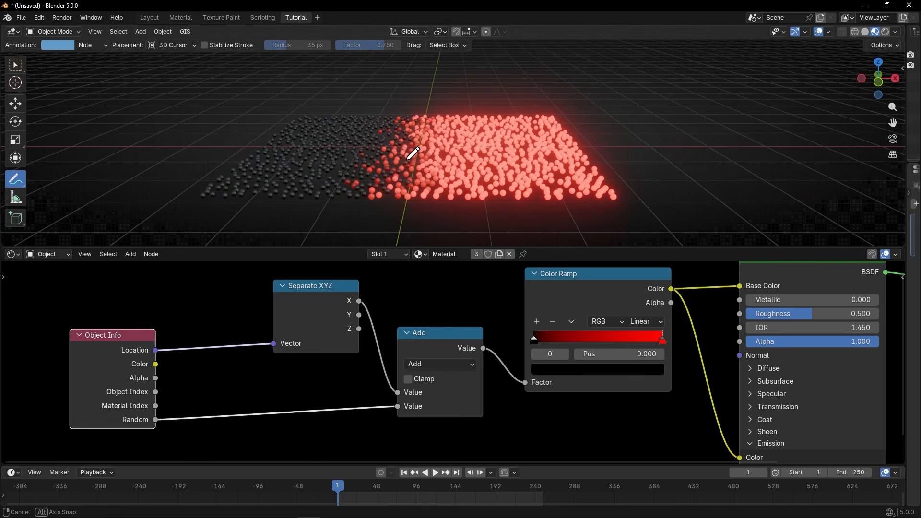
# Move the Add node slightly lower beside the Separate XYZ node.
pyautogui.scroll(3, 341, 436)
pyautogui.moveTo(342, 418); pyautogui.dragTo(384, 421, button='middle')
pyautogui.moveTo(463, 331); pyautogui.dragTo(480, 356)
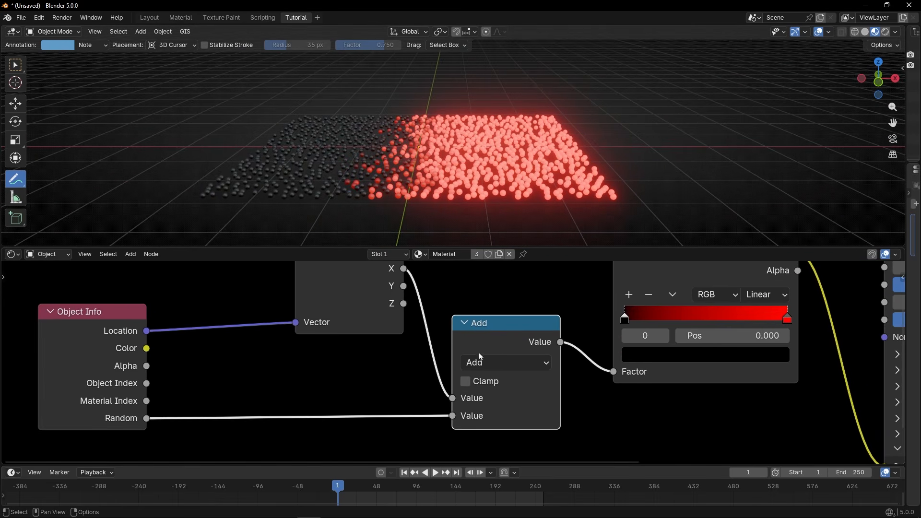
# Cut the Random link into the Add node, adjust its second Value, and undo both changes.
pyautogui.keyDown('ctrl'); pyautogui.moveTo(417, 412); pyautogui.dragTo(423, 433, button='right'); pyautogui.keyUp('ctrl')
pyautogui.moveTo(506, 417); pyautogui.dragTo(465, 416)
pyautogui.hotkey('ctrl', 'z')
pyautogui.hotkey('ctrl', 'z')
# Duplicate the Add node and insert the copy on the link between Object Info's Random output and the original Add node.
pyautogui.hotkey('shift', 'd')
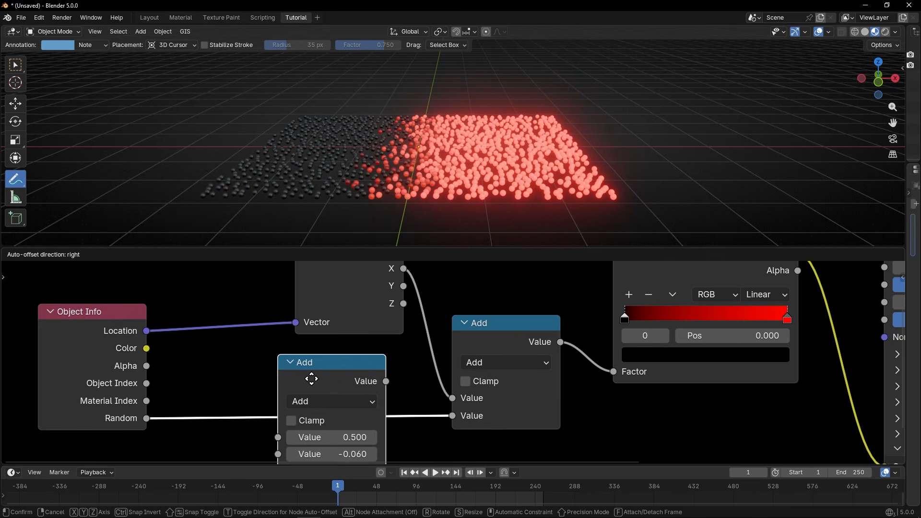
pyautogui.click(308, 380)
pyautogui.scroll(-1, 360, 388)
pyautogui.moveTo(361, 388); pyautogui.dragTo(376, 366, button='middle')
pyautogui.moveTo(341, 355); pyautogui.dragTo(351, 358)
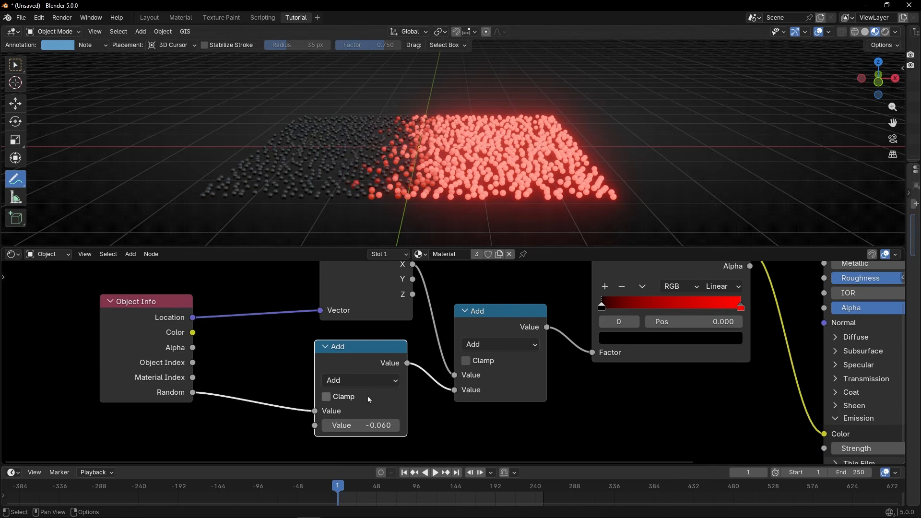
# Set the inserted Add node's second Value to -0.160 with the viewport overlays hidden, and show the overlays again.
pyautogui.scroll(3, 384, 198)
pyautogui.keyDown('shift'); pyautogui.moveTo(418, 188); pyautogui.dragTo(431, 206, button='middle'); pyautogui.keyUp('shift')
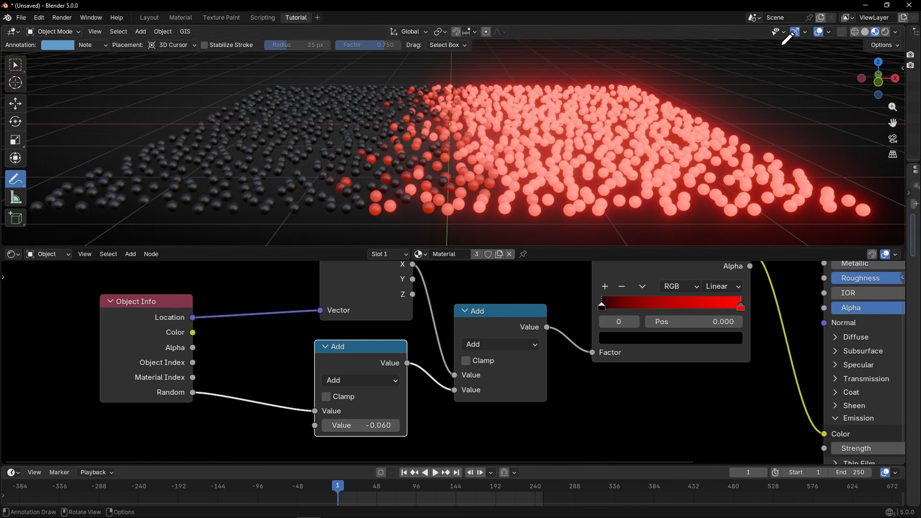
pyautogui.click(818, 34)
pyautogui.moveTo(355, 425)
pyautogui.mouseDown()
pyautogui.moveTo(493, 425)
pyautogui.moveTo(193, 425)
pyautogui.moveTo(350, 425)
pyautogui.mouseUp()
pyautogui.hotkey('shift', 'alt', 'z')
# Draw annotation lines on both sides of the colour boundary and a wavy stroke connecting them.
pyautogui.moveTo(407, 75); pyautogui.dragTo(294, 219)
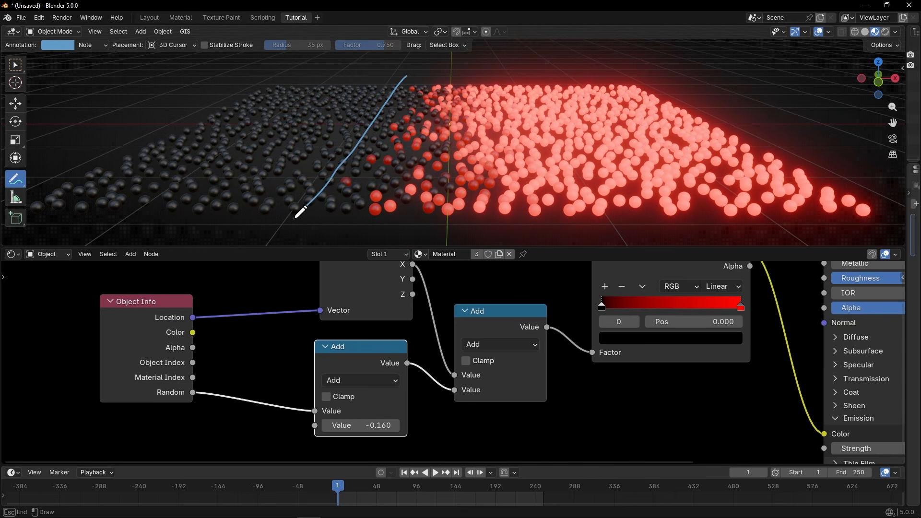
pyautogui.moveTo(502, 76); pyautogui.dragTo(502, 79)
pyautogui.moveTo(570, 209); pyautogui.dragTo(570, 214)
pyautogui.moveTo(363, 142); pyautogui.dragTo(396, 140)
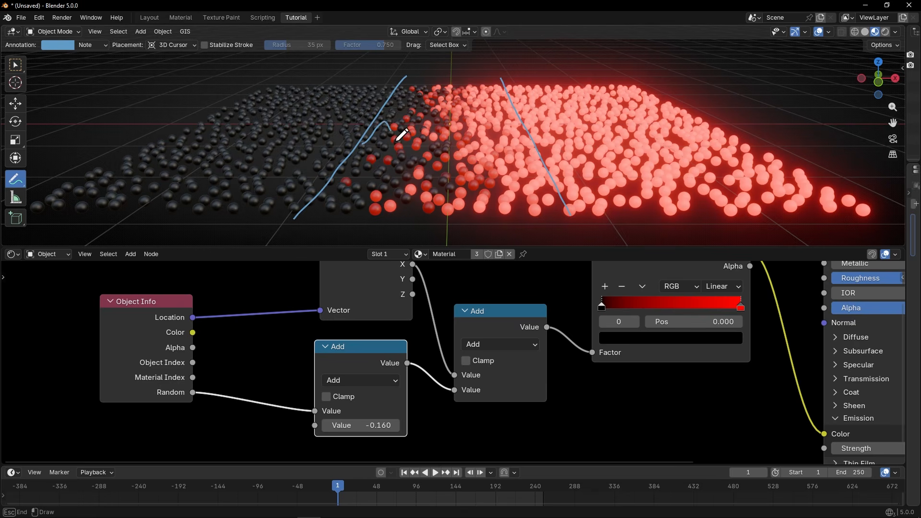
pyautogui.moveTo(497, 130); pyautogui.dragTo(498, 134)
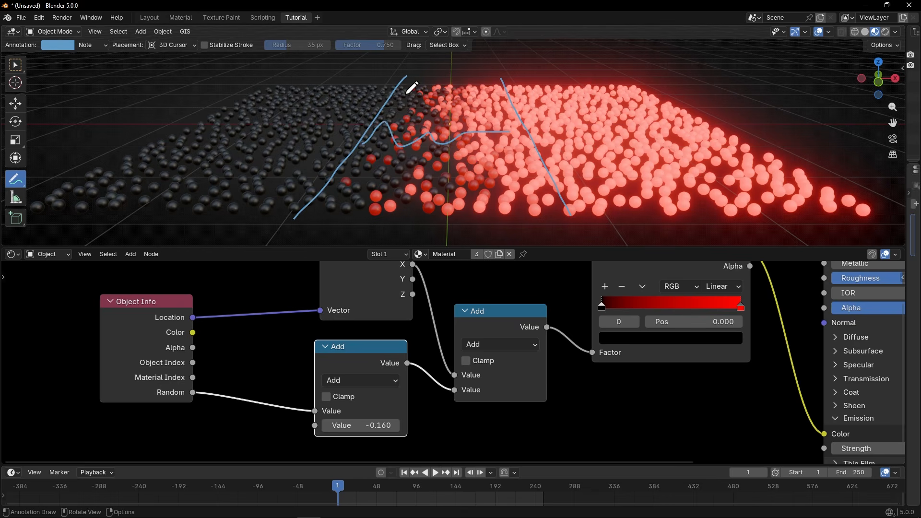
# Undo the three boundary strokes, and draw and erase an annotation line across the dark spheres.
pyautogui.hotkey('ctrl', 'z')
pyautogui.hotkey('ctrl', 'z')
pyautogui.hotkey('ctrl', 'z')
pyautogui.moveTo(311, 79); pyautogui.dragTo(226, 202)
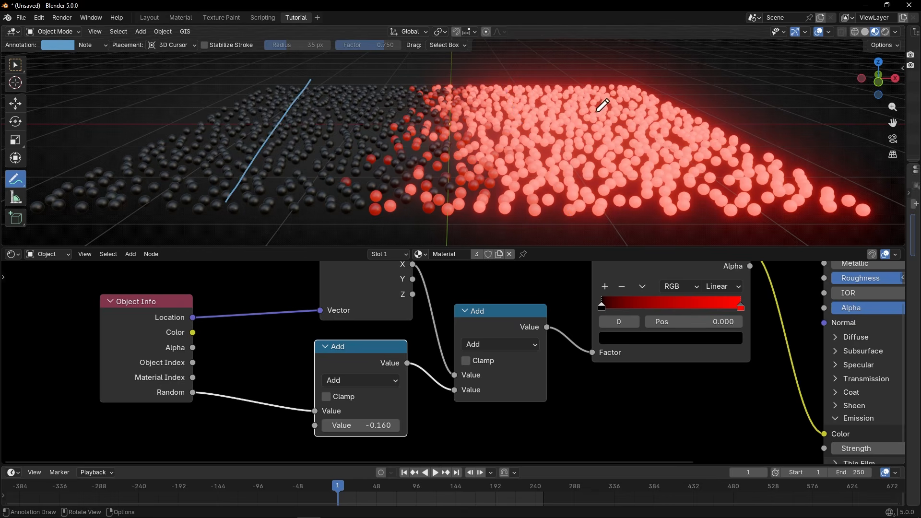
pyautogui.keyDown('ctrl'); pyautogui.moveTo(381, 117); pyautogui.dragTo(288, 171); pyautogui.keyUp('ctrl')
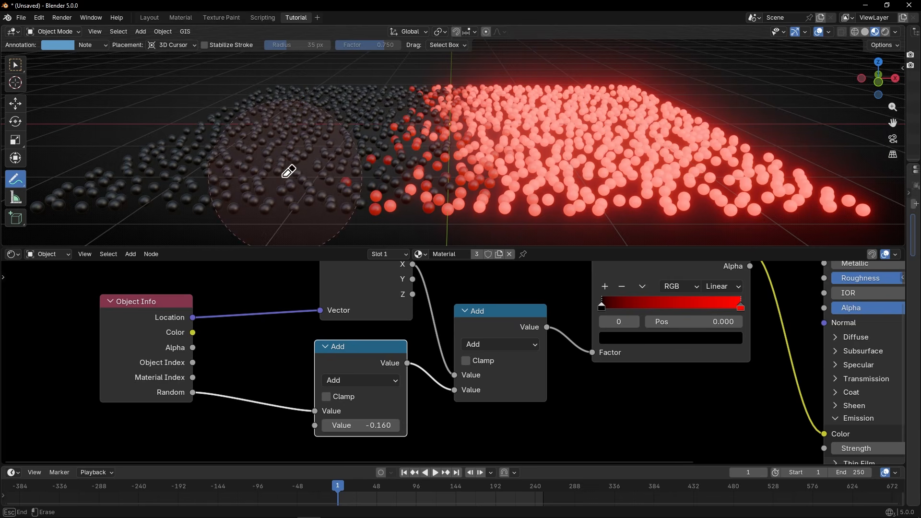
# Insert a duplicate of the lower Add node directly after Object Info's Random output and switch its operation to Multiply.
pyautogui.moveTo(309, 382); pyautogui.dragTo(399, 370, button='middle')
pyautogui.moveTo(229, 365); pyautogui.dragTo(205, 378)
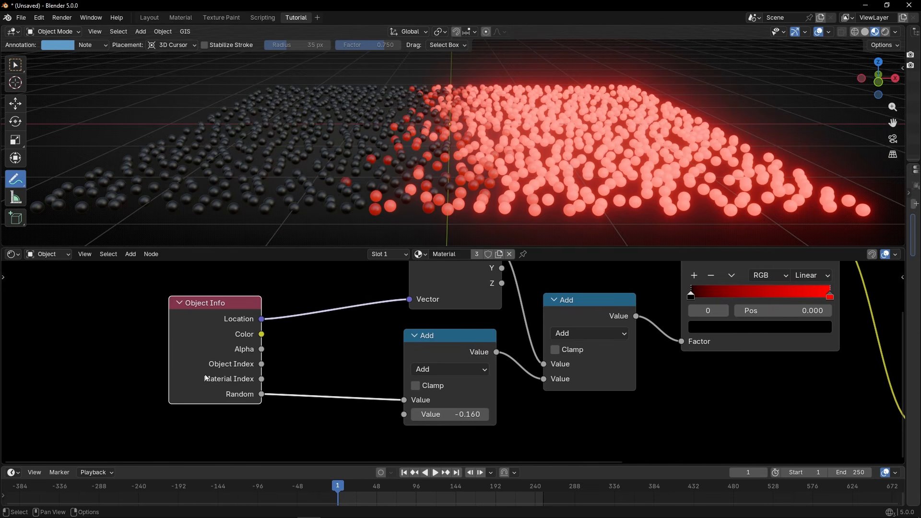
pyautogui.click(433, 344)
pyautogui.hotkey('shift', 'd')
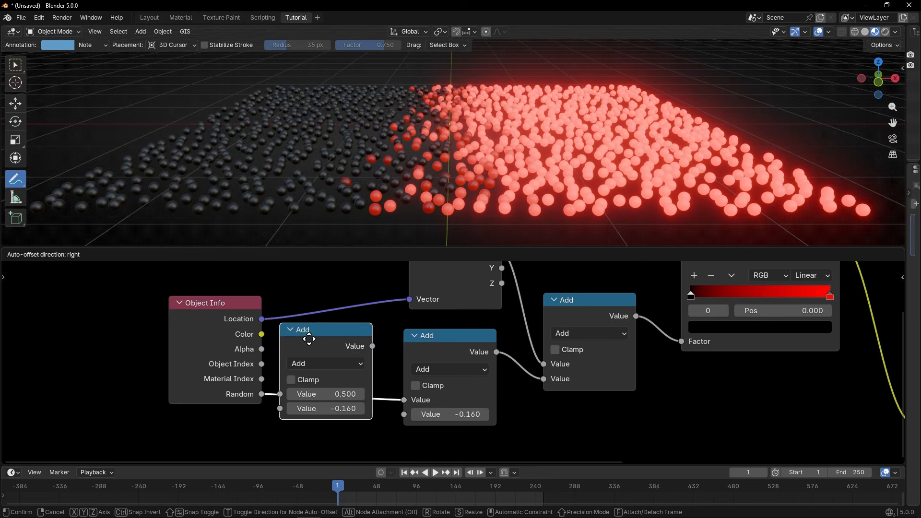
pyautogui.click(319, 363)
pyautogui.click(343, 387)
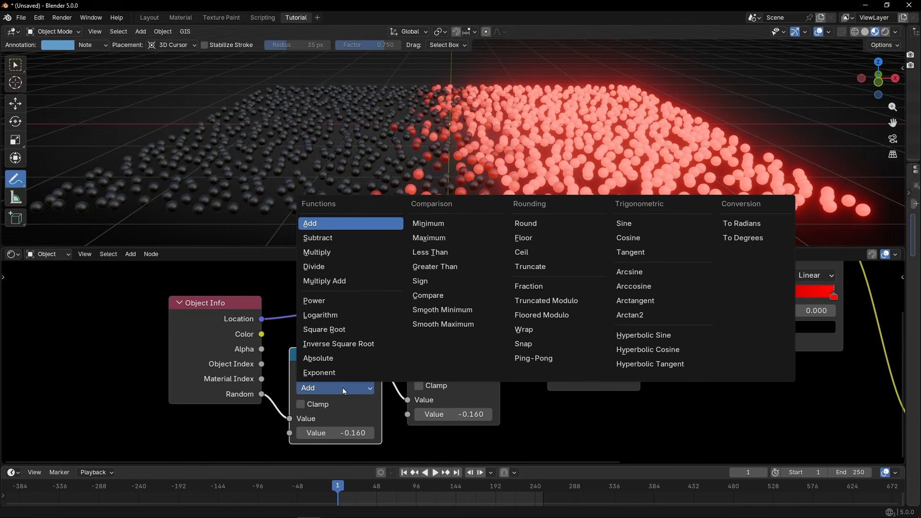
pyautogui.click(345, 252)
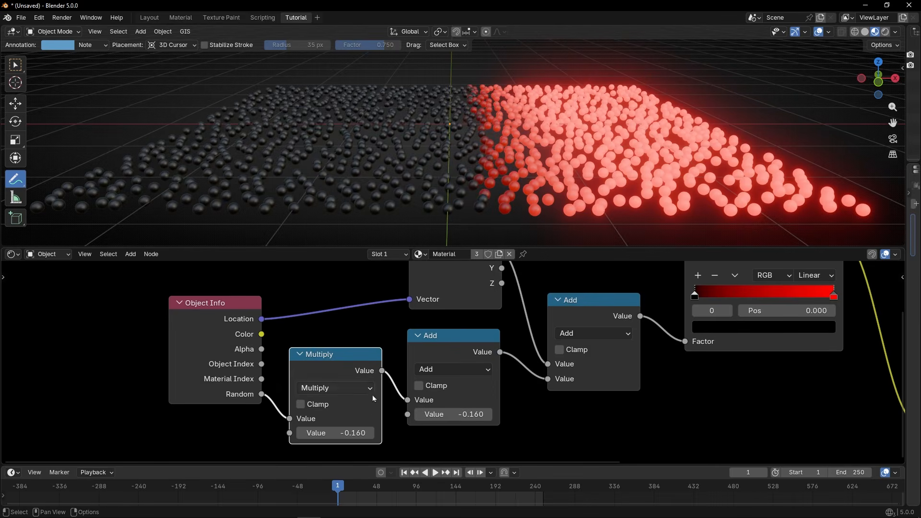
# Set the Multiply node's second Value to 0 and raise it to 3.140.
pyautogui.click(358, 433)
pyautogui.write('0')
pyautogui.press('Return')
pyautogui.press('l')
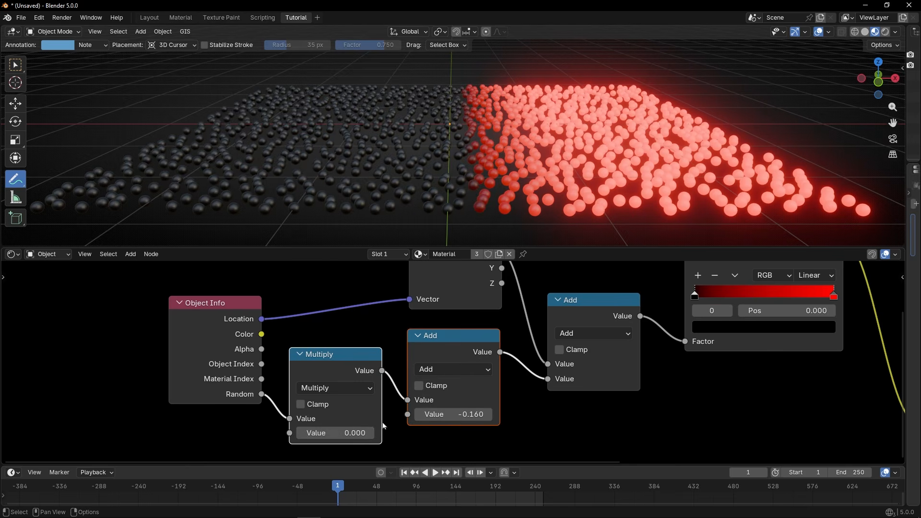
pyautogui.moveTo(349, 432); pyautogui.dragTo(729, 432)
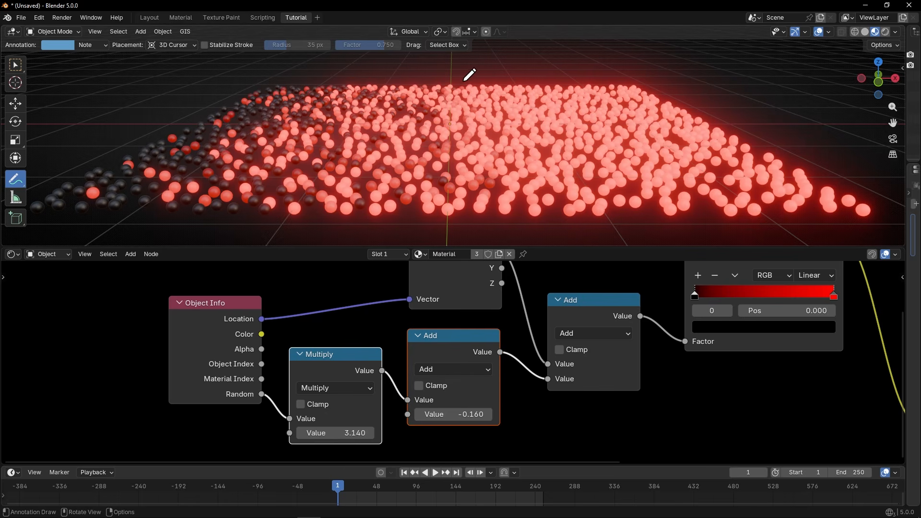
# Outline the mixed spheres on the dark half with an annotation and set the Multiply node's Value to 2.350.
pyautogui.moveTo(464, 81); pyautogui.dragTo(468, 120)
pyautogui.moveTo(478, 209); pyautogui.dragTo(304, 206)
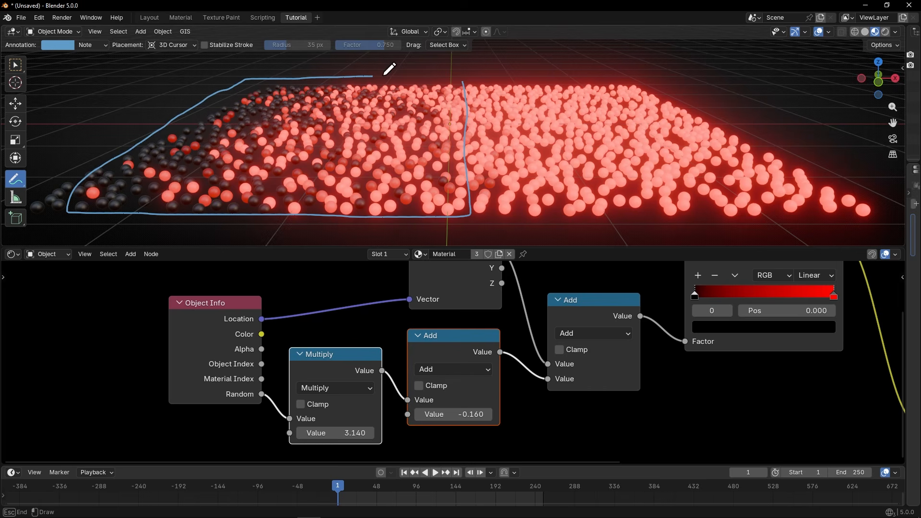
pyautogui.keyDown('shift'); pyautogui.click(344, 426); pyautogui.keyUp('shift')
pyautogui.moveTo(340, 428)
pyautogui.mouseDown()
pyautogui.moveTo(281, 428)
pyautogui.moveTo(326, 428)
pyautogui.moveTo(302, 428)
pyautogui.mouseUp()
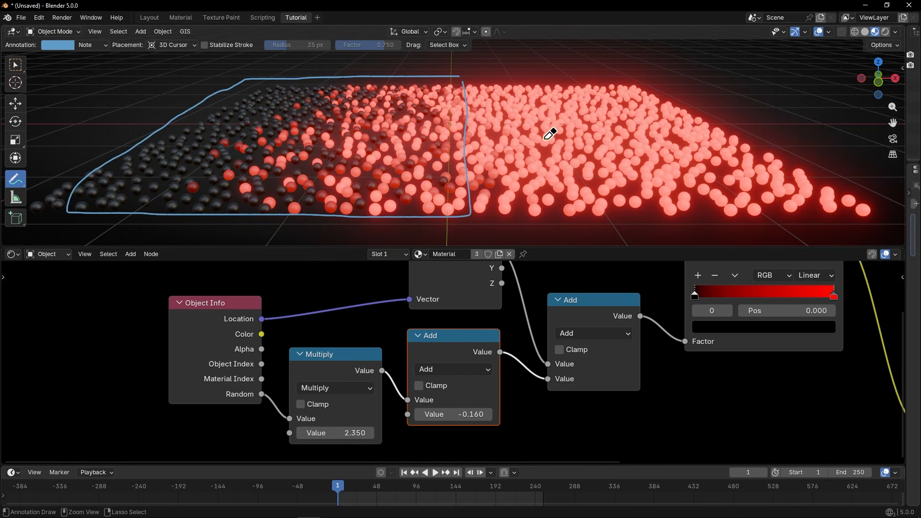
# Erase the annotation outline and set the second Value of the Add node after Multiply to -0.780.
pyautogui.moveTo(551, 134)
pyautogui.keyDown('ctrl'); pyautogui.mouseDown()
pyautogui.moveTo(115, 151)
pyautogui.moveTo(427, 157)
pyautogui.mouseUp(); pyautogui.keyUp('ctrl')
pyautogui.scroll(-4, 429, 143)
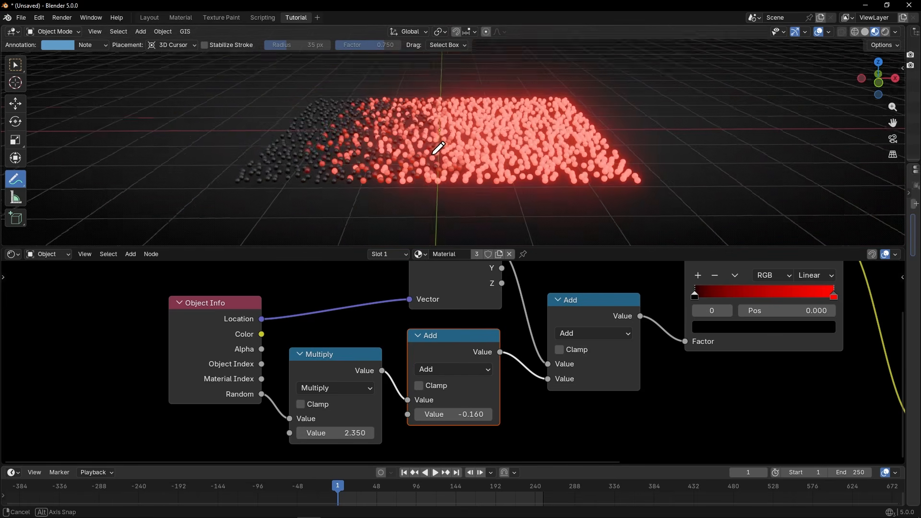
pyautogui.moveTo(433, 151)
pyautogui.mouseDown(button='middle')
pyautogui.moveTo(433, 166)
pyautogui.moveTo(442, 131)
pyautogui.mouseUp(button='middle')
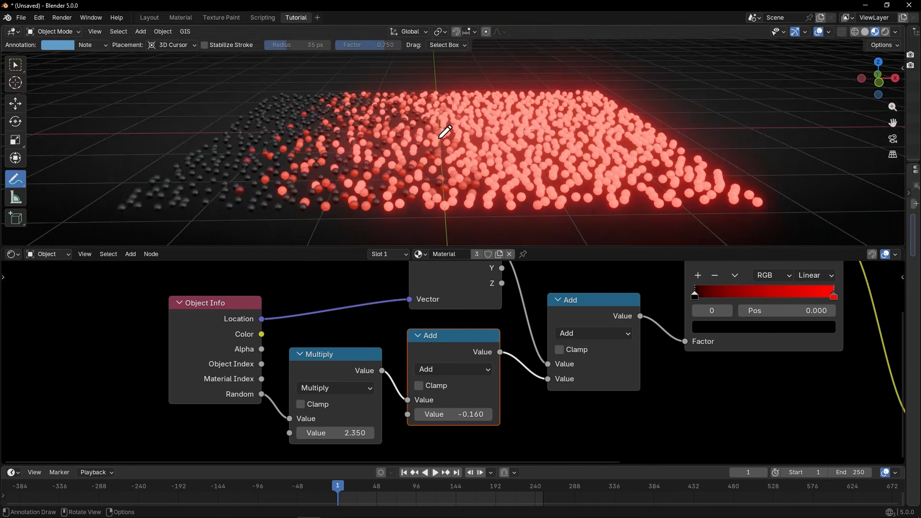
pyautogui.moveTo(451, 411)
pyautogui.mouseDown()
pyautogui.moveTo(518, 414)
pyautogui.moveTo(381, 414)
pyautogui.moveTo(492, 414)
pyautogui.moveTo(443, 414)
pyautogui.mouseUp()
pyautogui.scroll(-3, 425, 172)
pyautogui.moveTo(425, 172); pyautogui.dragTo(448, 150, button='middle')
pyautogui.scroll(3, 446, 139)
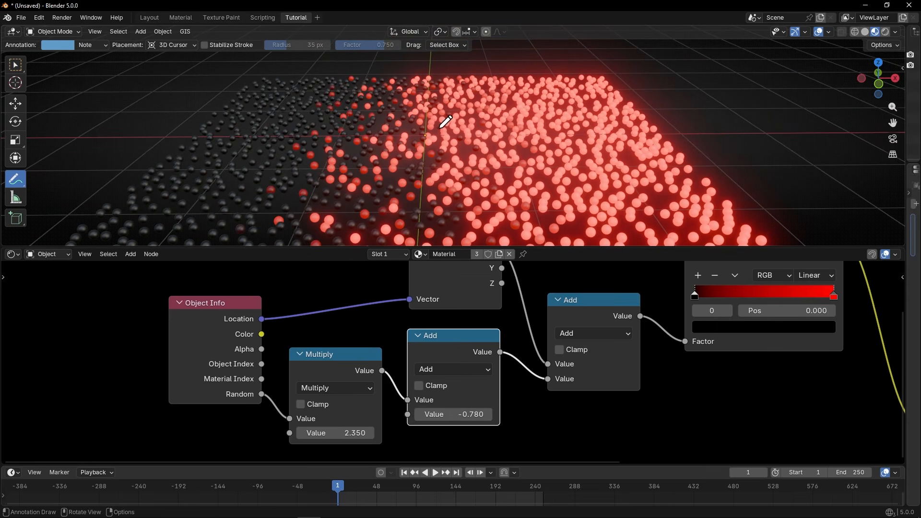
# Annotate a circle at the world origin with arrows radiating outward in all directions, and erase the drawing.
pyautogui.moveTo(437, 128)
pyautogui.mouseDown()
pyautogui.moveTo(409, 146)
pyautogui.moveTo(434, 129)
pyautogui.moveTo(305, 105)
pyautogui.moveTo(336, 102)
pyautogui.mouseUp()
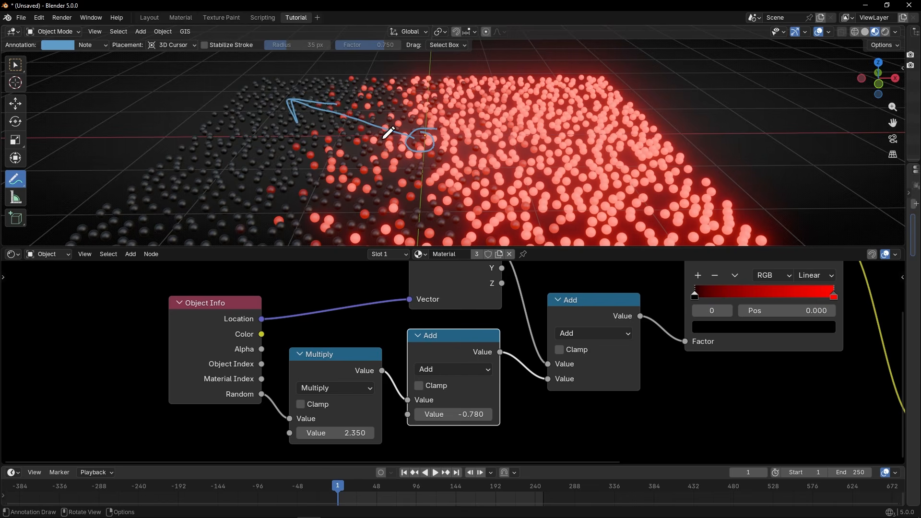
pyautogui.moveTo(413, 155)
pyautogui.mouseDown()
pyautogui.moveTo(278, 215)
pyautogui.moveTo(291, 221)
pyautogui.mouseUp()
pyautogui.moveTo(433, 138)
pyautogui.mouseDown()
pyautogui.moveTo(554, 88)
pyautogui.moveTo(526, 111)
pyautogui.mouseUp()
pyautogui.moveTo(432, 155); pyautogui.dragTo(575, 221)
pyautogui.moveTo(528, 197)
pyautogui.mouseDown()
pyautogui.moveTo(537, 203)
pyautogui.moveTo(535, 231)
pyautogui.mouseUp()
pyautogui.moveTo(421, 126); pyautogui.dragTo(427, 83)
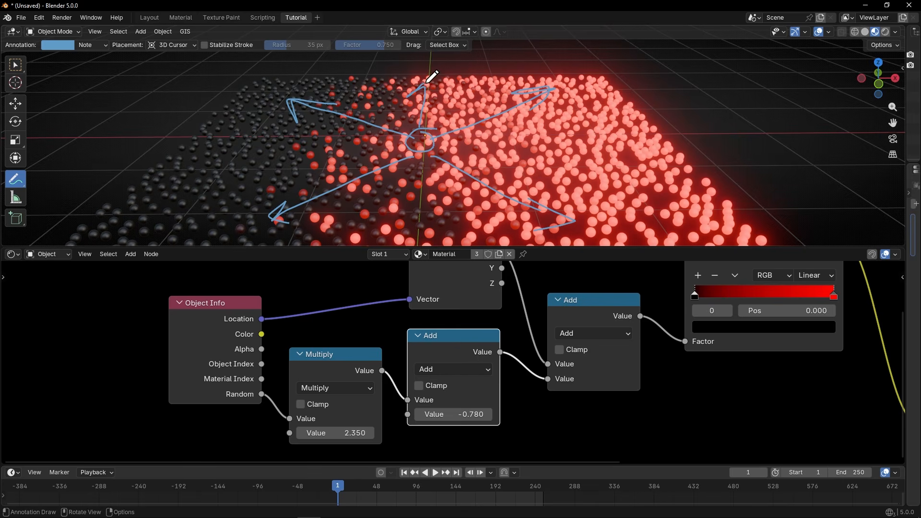
pyautogui.moveTo(421, 156)
pyautogui.mouseDown()
pyautogui.moveTo(413, 203)
pyautogui.moveTo(434, 195)
pyautogui.mouseUp()
pyautogui.moveTo(538, 143)
pyautogui.keyDown('ctrl'); pyautogui.mouseDown()
pyautogui.moveTo(498, 157)
pyautogui.moveTo(386, 121)
pyautogui.mouseUp(); pyautogui.keyUp('ctrl')
# Cut the link between the two Add nodes and dissolve Separate XYZ so Location feeds the final Add node directly.
pyautogui.scroll(-4, 379, 360)
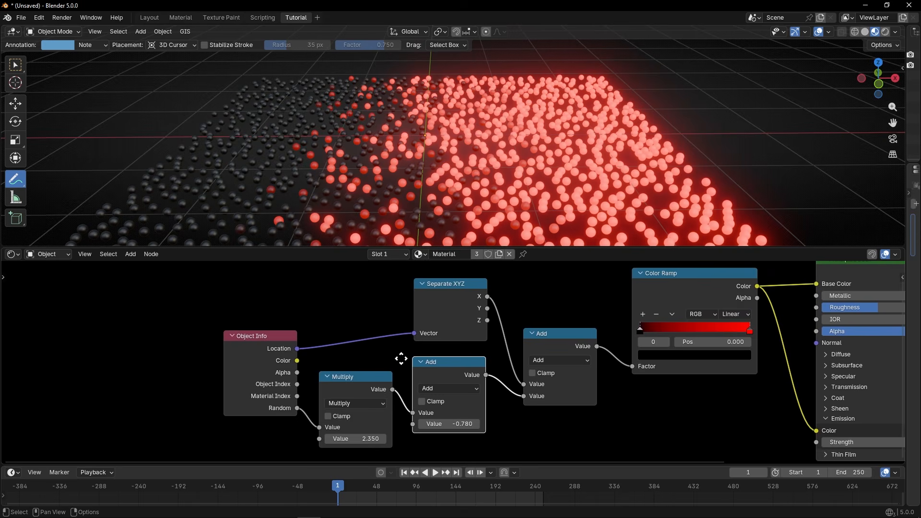
pyautogui.keyDown('ctrl'); pyautogui.moveTo(507, 402); pyautogui.dragTo(507, 402, button='right'); pyautogui.keyUp('ctrl')
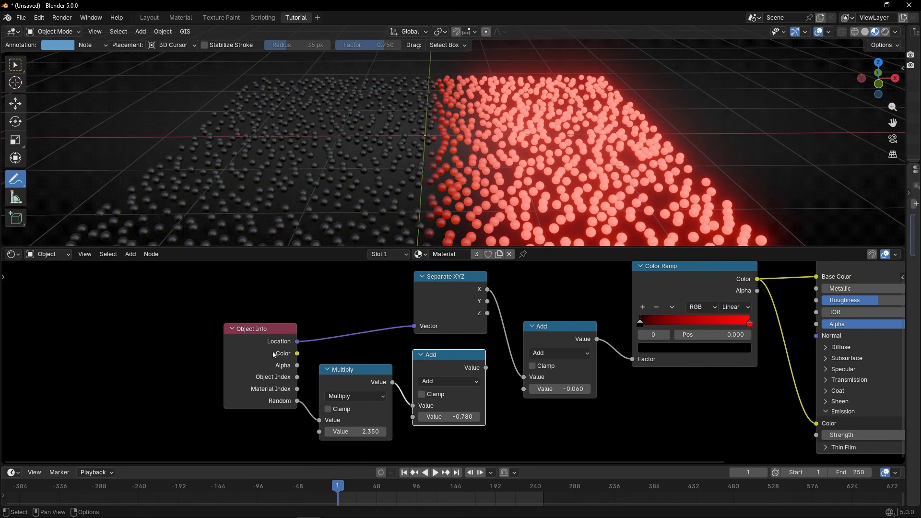
pyautogui.moveTo(273, 354); pyautogui.dragTo(242, 329)
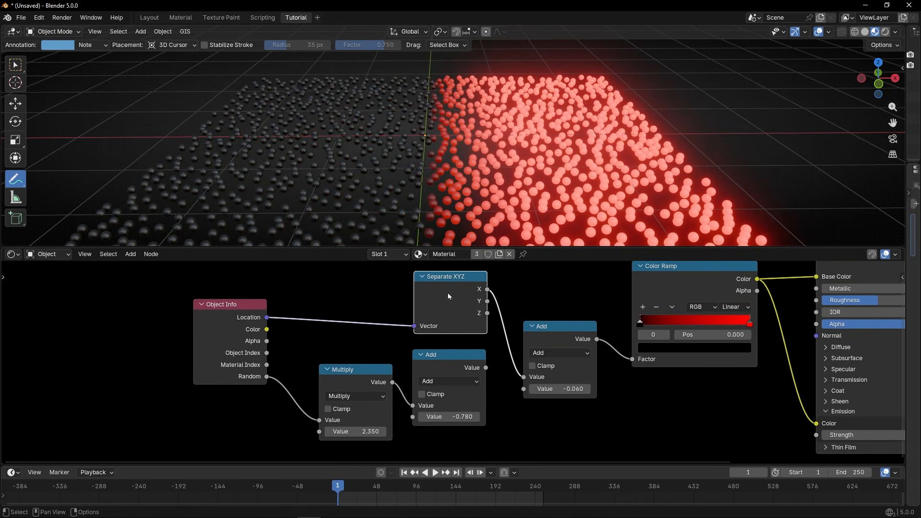
pyautogui.hotkey('ctrl', 'x')
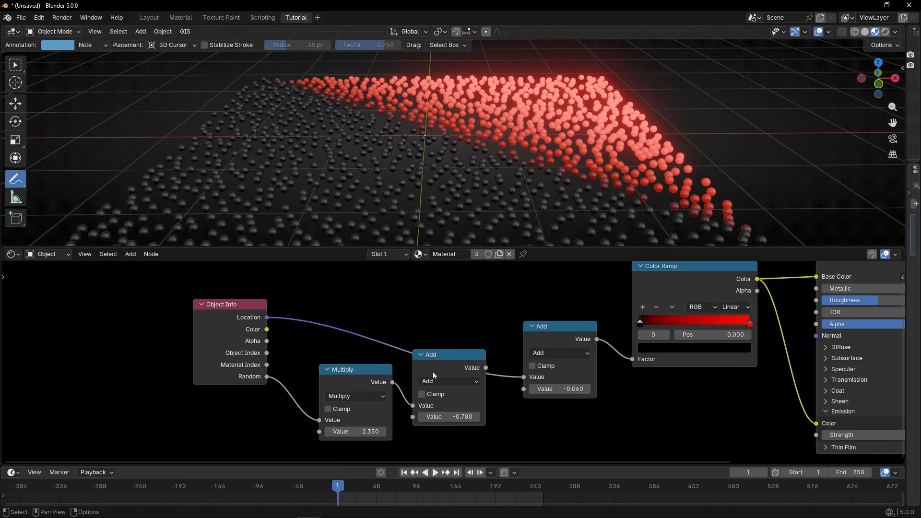
# Move the Multiply and lower Add nodes down and insert a Vector Math node on Object Info's Location link.
pyautogui.moveTo(433, 372); pyautogui.dragTo(437, 411)
pyautogui.moveTo(374, 371); pyautogui.dragTo(374, 389)
pyautogui.scroll(-3, 463, 139)
pyautogui.moveTo(452, 146); pyautogui.dragTo(456, 179, button='middle')
pyautogui.hotkey('shift', 'a')
pyautogui.write('vec')
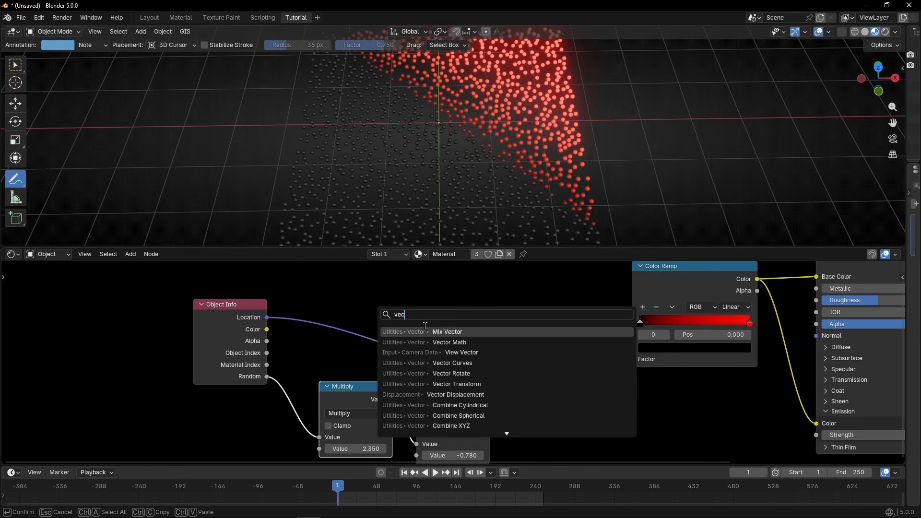
pyautogui.click(449, 342)
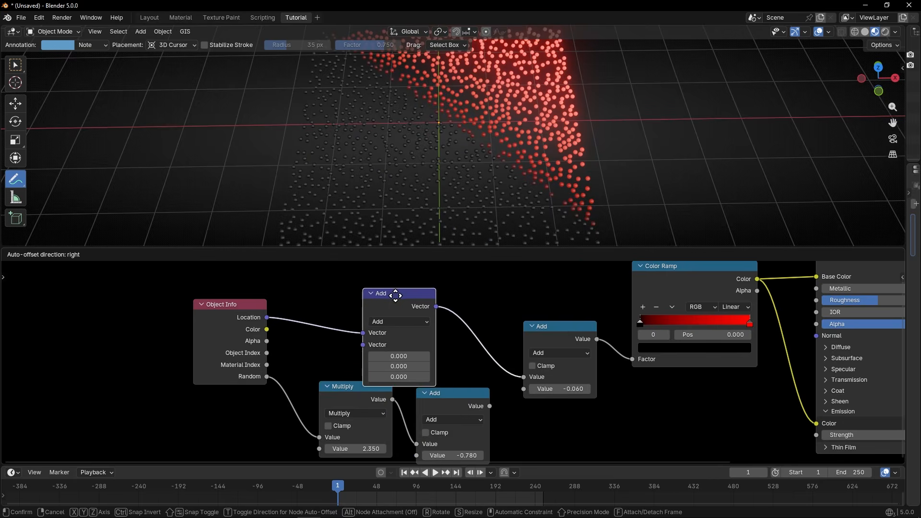
pyautogui.click(395, 295)
# Set the Vector Math operation to Length and link its Value output to the final Add node's first Value input.
pyautogui.scroll(1, 405, 314)
pyautogui.click(408, 323)
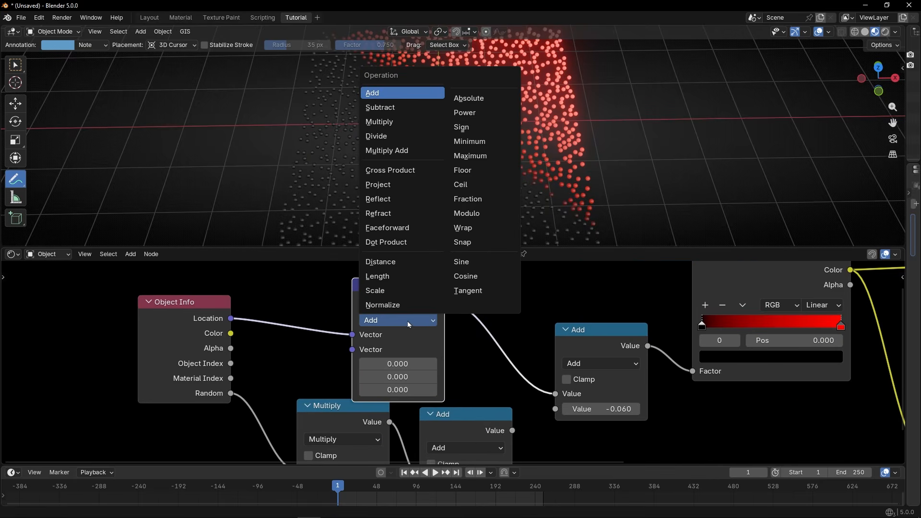
pyautogui.click(404, 277)
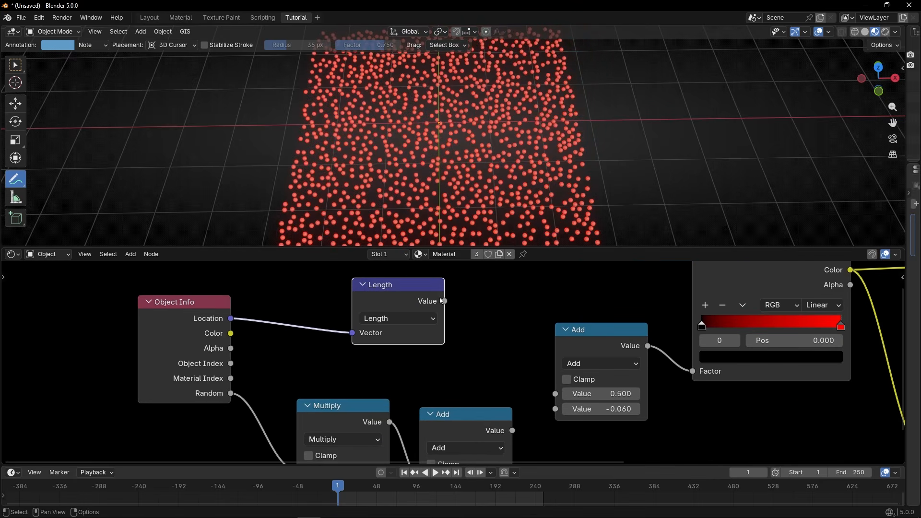
pyautogui.moveTo(441, 301); pyautogui.dragTo(488, 337)
pyautogui.moveTo(554, 394); pyautogui.dragTo(555, 393)
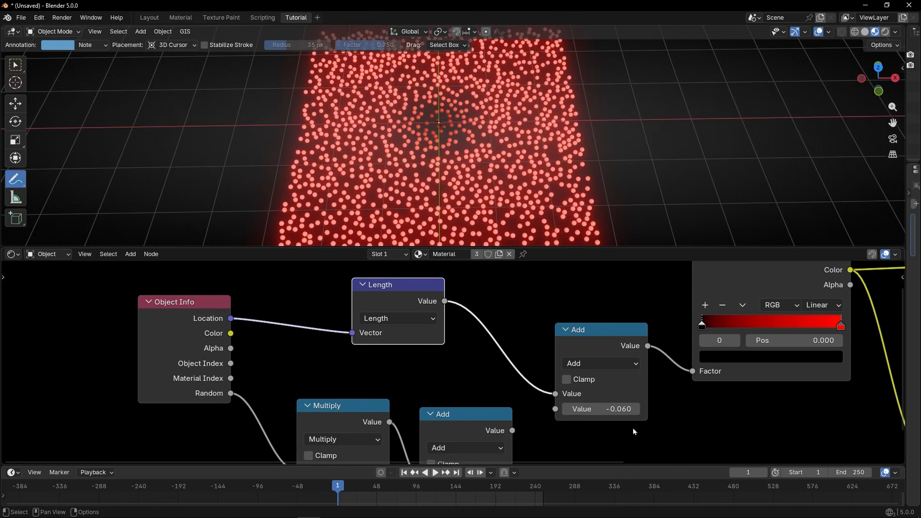
# Set the second Value of the Add node feeding the Color Ramp to 0.
pyautogui.click(623, 411)
pyautogui.press('Return')
# Annotate a circle around the dark centre of the scatter with four arrows pointing outward, and erase the drawing.
pyautogui.hotkey('ctrl', 'space')
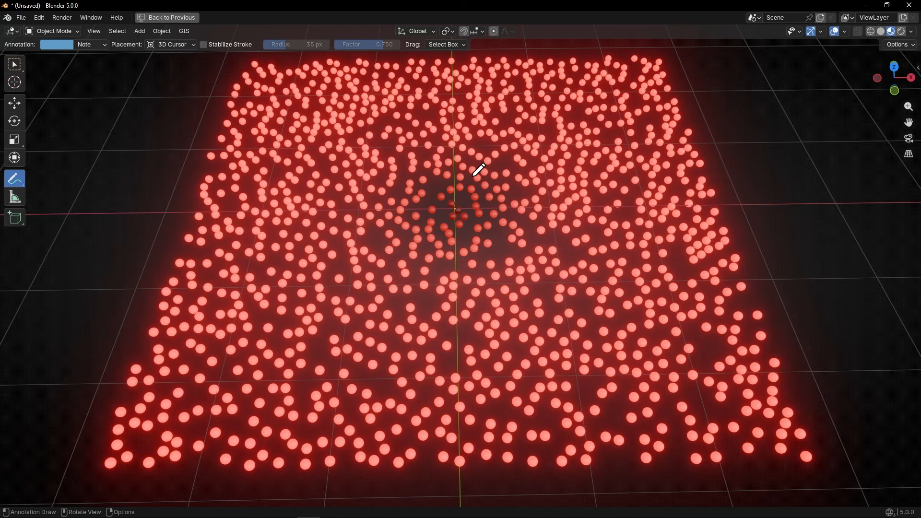
pyautogui.moveTo(461, 172); pyautogui.dragTo(429, 171)
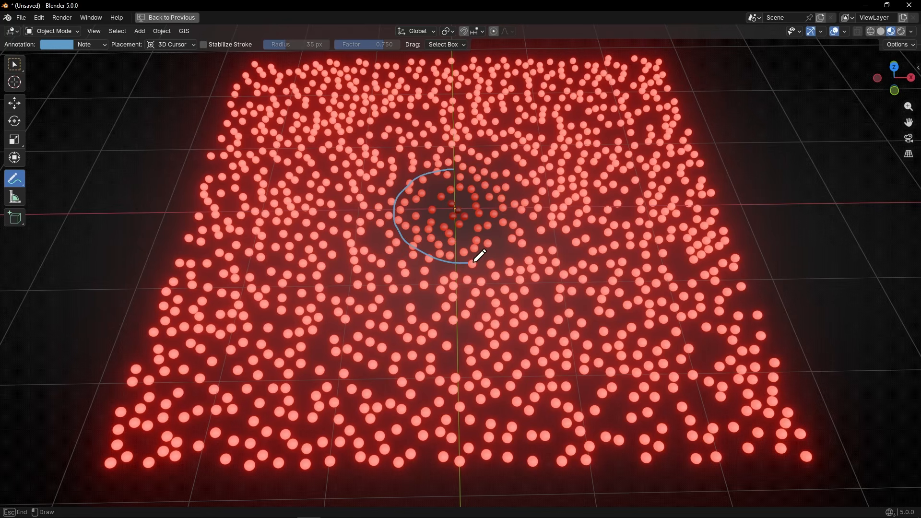
pyautogui.moveTo(501, 165); pyautogui.dragTo(553, 144)
pyautogui.moveTo(634, 85); pyautogui.dragTo(618, 115)
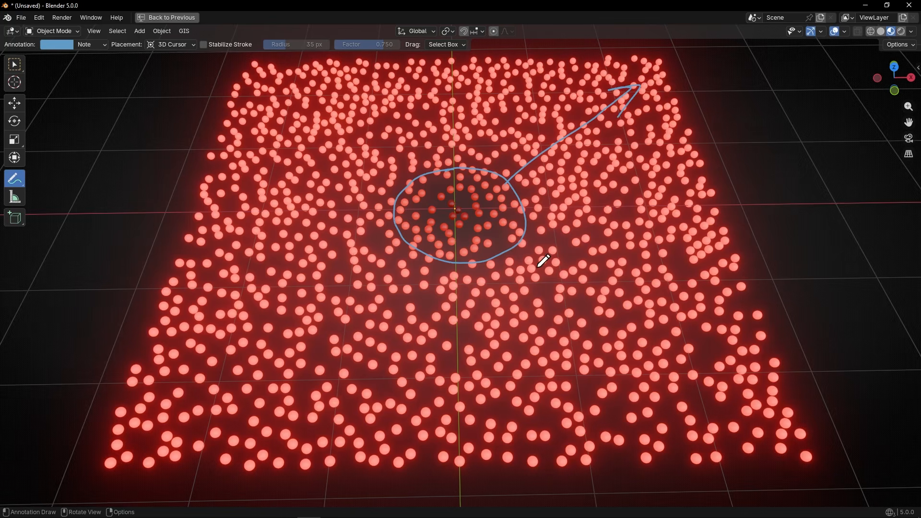
pyautogui.moveTo(512, 259)
pyautogui.mouseDown()
pyautogui.moveTo(712, 367)
pyautogui.moveTo(699, 411)
pyautogui.mouseUp()
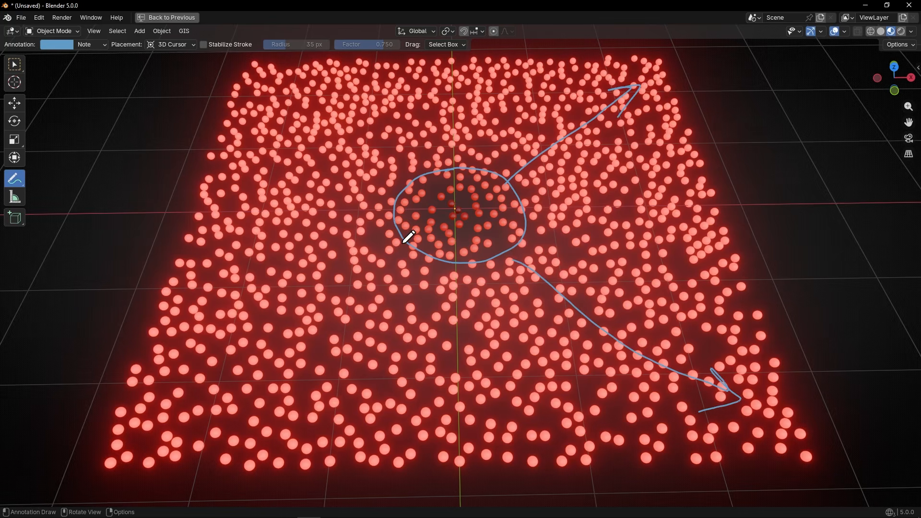
pyautogui.moveTo(410, 245); pyautogui.dragTo(236, 371)
pyautogui.moveTo(244, 349)
pyautogui.mouseDown()
pyautogui.moveTo(223, 383)
pyautogui.moveTo(287, 384)
pyautogui.mouseUp()
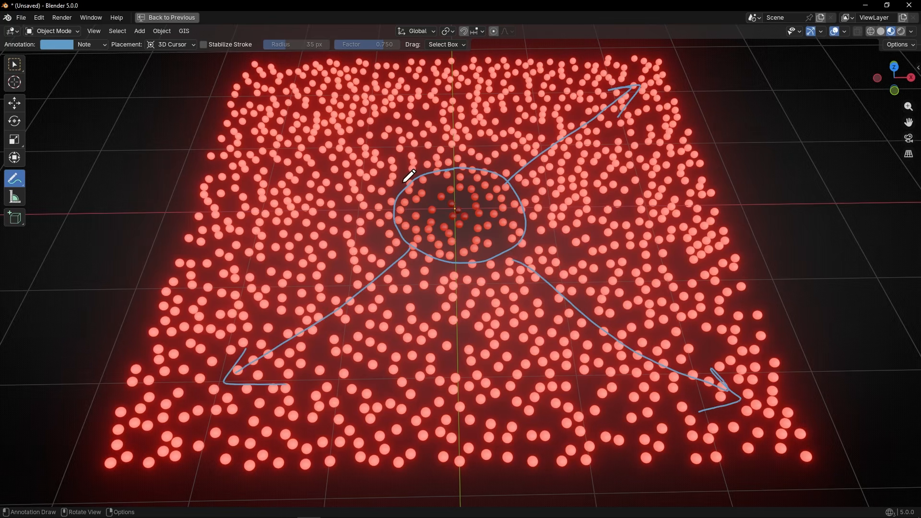
pyautogui.moveTo(406, 184); pyautogui.dragTo(306, 104)
pyautogui.moveTo(346, 138); pyautogui.dragTo(234, 332, button='right')
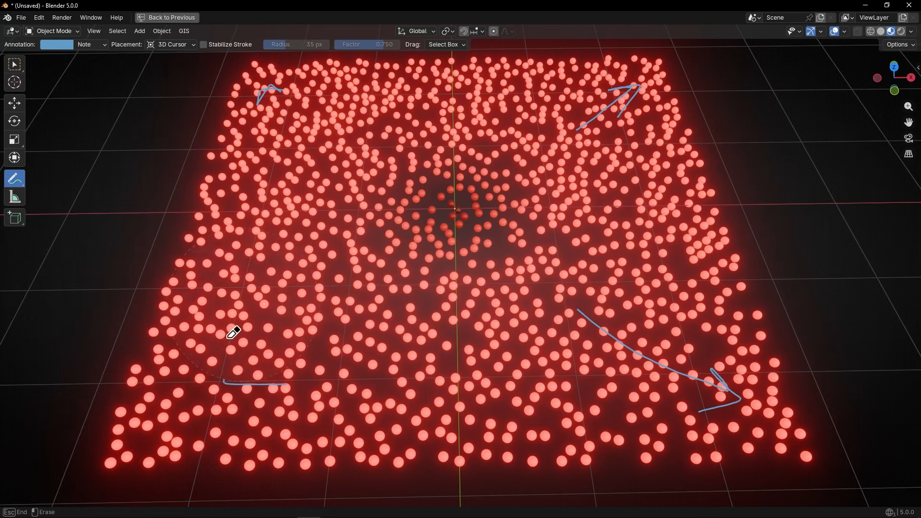
pyautogui.moveTo(333, 93)
pyautogui.mouseDown(button='right')
pyautogui.moveTo(555, 207)
pyautogui.moveTo(709, 365)
pyautogui.mouseUp(button='right')
pyautogui.hotkey('ctrl', 'space')
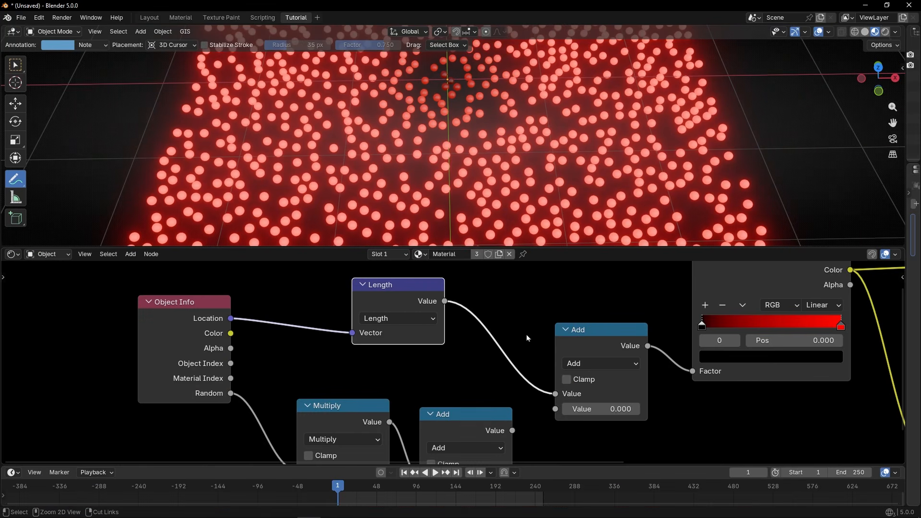
# Lower the final Add node's second Value to -1.430 to widen the dark circle.
pyautogui.scroll(1, 504, 366)
pyautogui.moveTo(502, 364); pyautogui.dragTo(432, 369, button='middle')
pyautogui.moveTo(536, 396); pyautogui.dragTo(431, 398)
pyautogui.moveTo(430, 397); pyautogui.dragTo(425, 398)
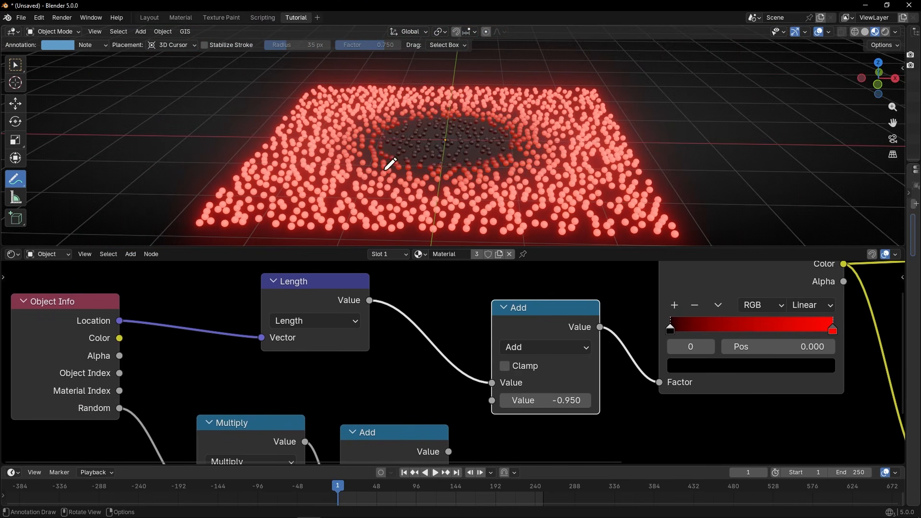
pyautogui.moveTo(544, 400); pyautogui.dragTo(487, 400)
# Flip the Color Ramp so red is at the start and black at the end.
pyautogui.scroll(2, 596, 319)
pyautogui.moveTo(596, 318); pyautogui.dragTo(551, 341, button='middle')
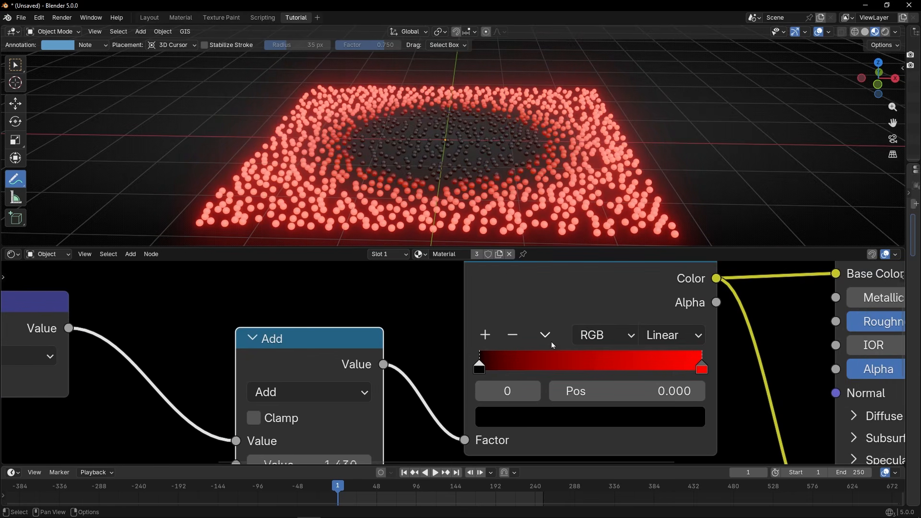
pyautogui.click(551, 341)
pyautogui.click(571, 355)
# Set the final Add node's second Value to -0.970 to shrink the glowing circle.
pyautogui.scroll(-1, 287, 361)
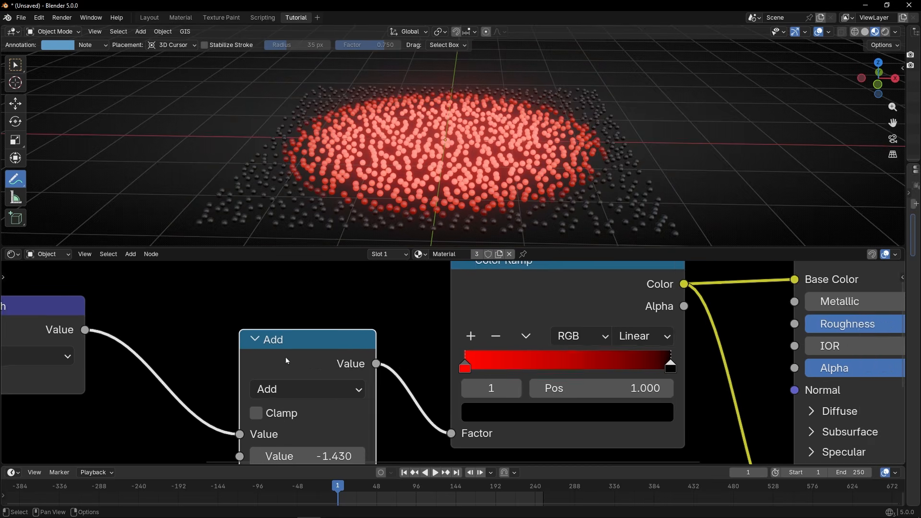
pyautogui.moveTo(286, 360); pyautogui.dragTo(397, 323, button='middle')
pyautogui.moveTo(422, 407); pyautogui.dragTo(468, 407)
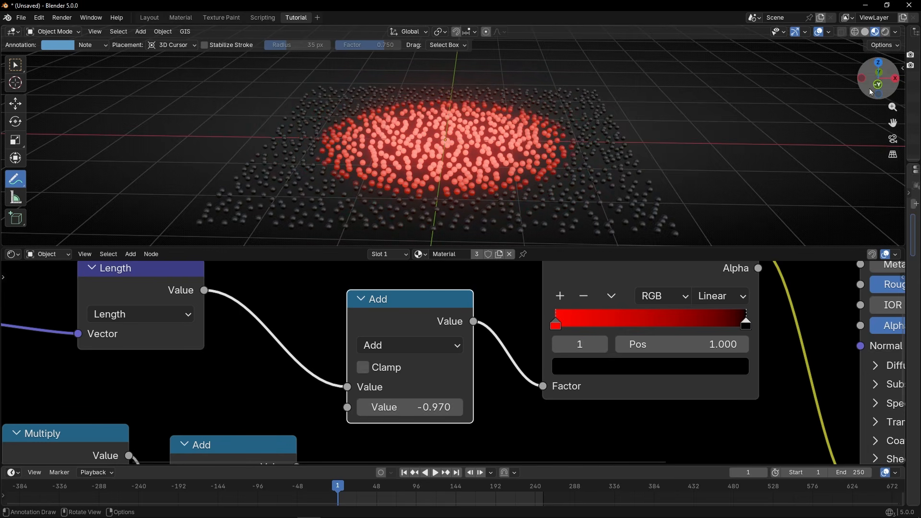
# Switch the viewport to top view and hide the overlays to inspect the glowing circle.
pyautogui.click(878, 68)
pyautogui.hotkey('ctrl', 'space')
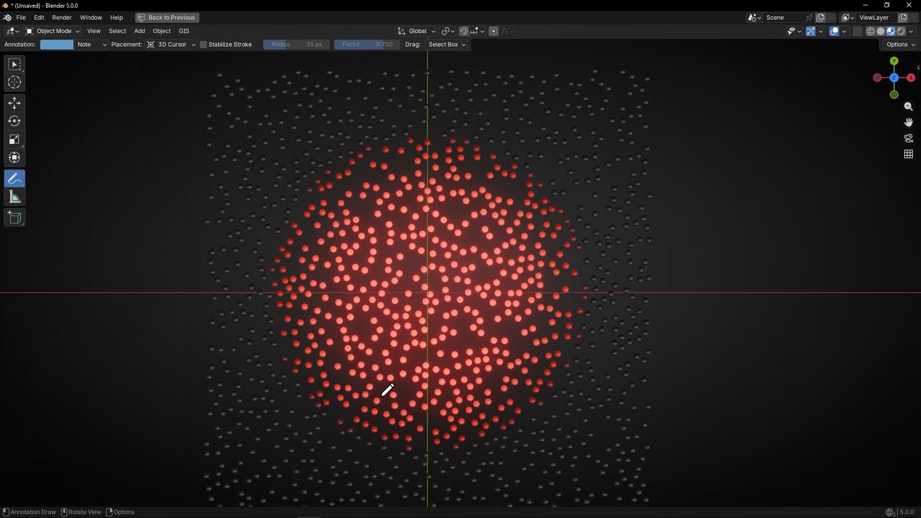
pyautogui.click(831, 33)
pyautogui.keyDown('shift'); pyautogui.moveTo(430, 308); pyautogui.dragTo(445, 266, button='middle'); pyautogui.keyUp('shift')
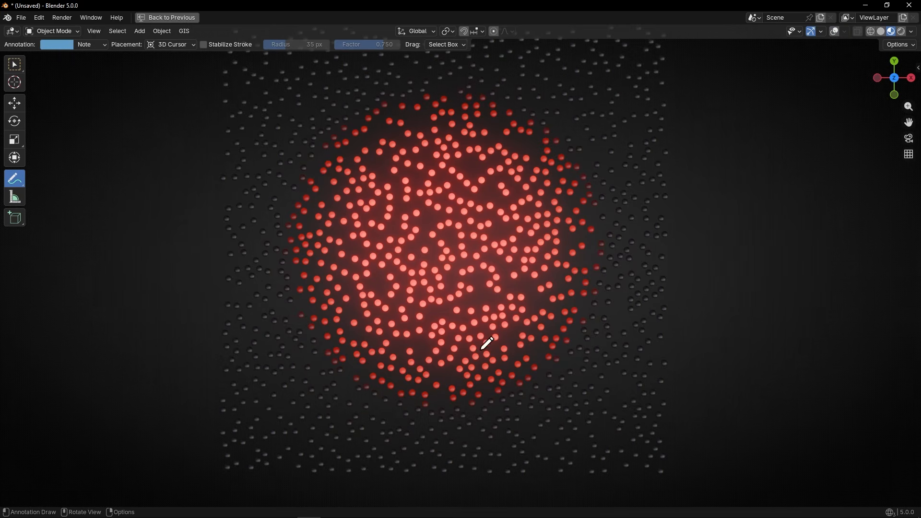
pyautogui.hotkey('ctrl', 'space')
# Link the lower Add node's Value output to the final Add node's second Value input.
pyautogui.scroll(-3, 287, 401)
pyautogui.moveTo(288, 401); pyautogui.dragTo(403, 330, button='middle')
pyautogui.scroll(-3, 358, 343)
pyautogui.moveTo(396, 374); pyautogui.dragTo(398, 371)
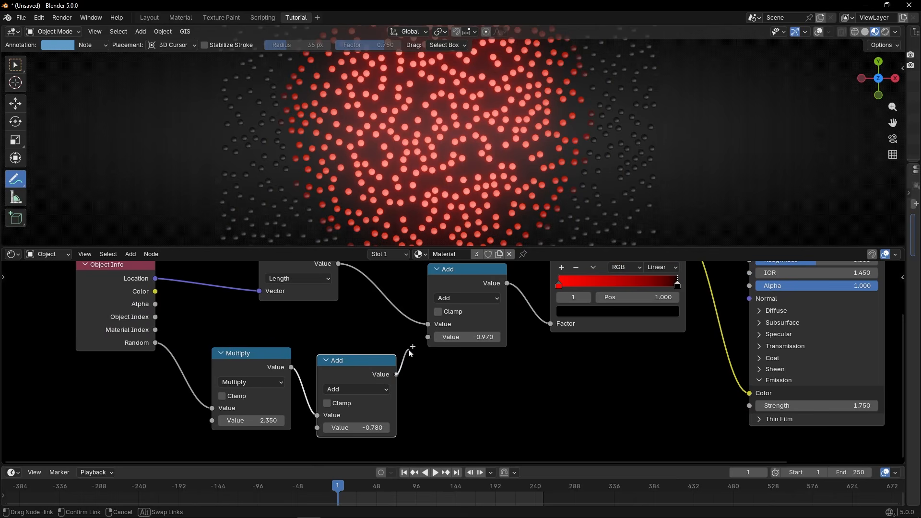
pyautogui.moveTo(420, 341); pyautogui.dragTo(427, 338)
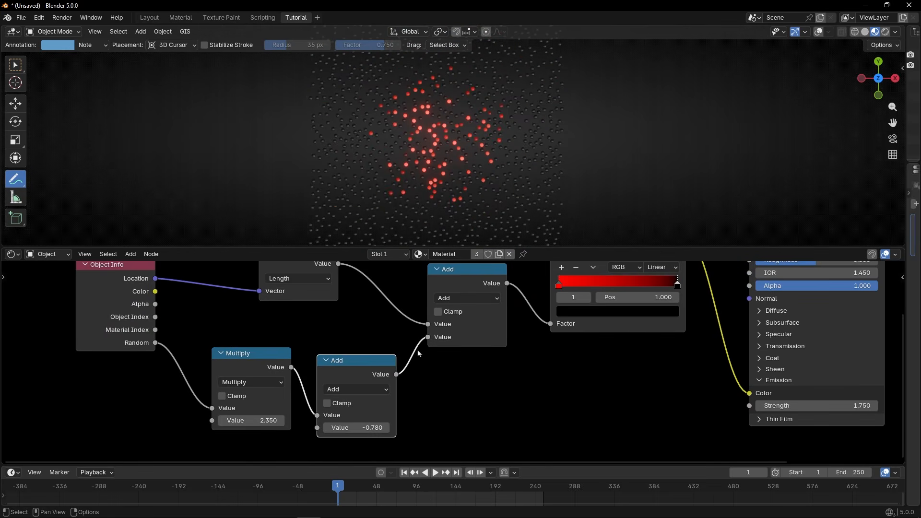
# Set the lower Add node's second Value to -0.960.
pyautogui.scroll(1, 382, 428)
pyautogui.moveTo(362, 438); pyautogui.dragTo(422, 438)
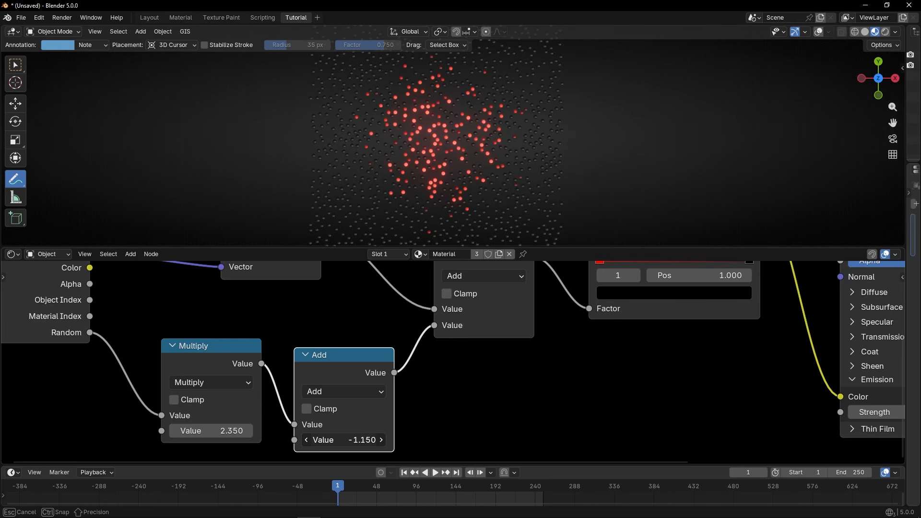
pyautogui.moveTo(355, 438); pyautogui.dragTo(395, 438)
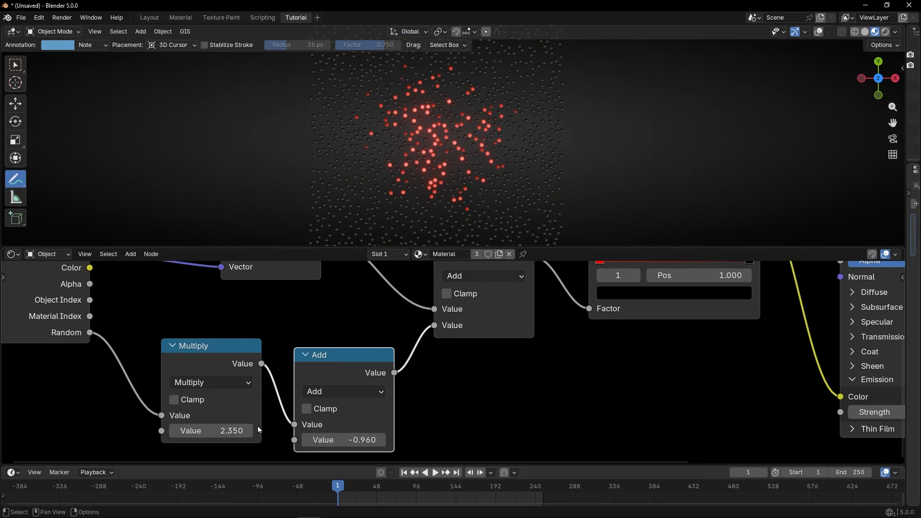
# Reduce the Multiply node's second Value to 0 to remove the random variation from the circle's edge.
pyautogui.moveTo(248, 408); pyautogui.dragTo(286, 390, button='middle')
pyautogui.moveTo(269, 413); pyautogui.dragTo(283, 414)
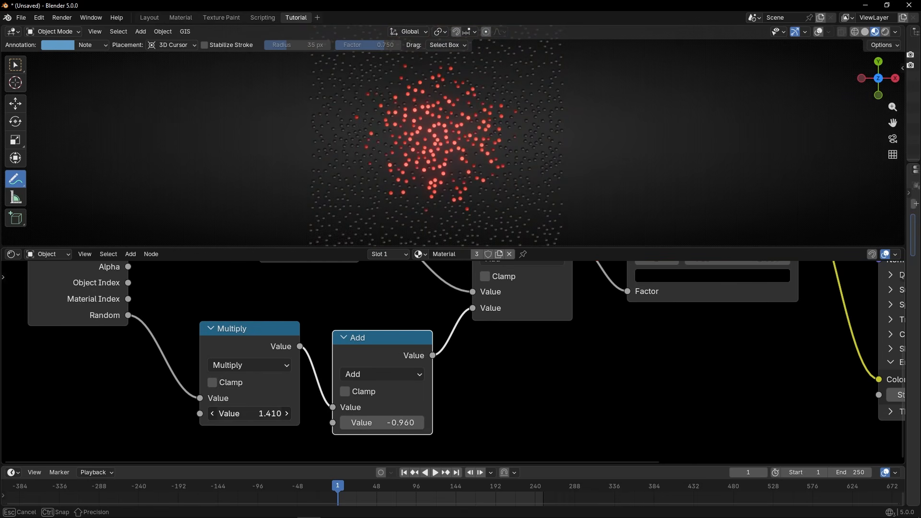
pyautogui.click(245, 412)
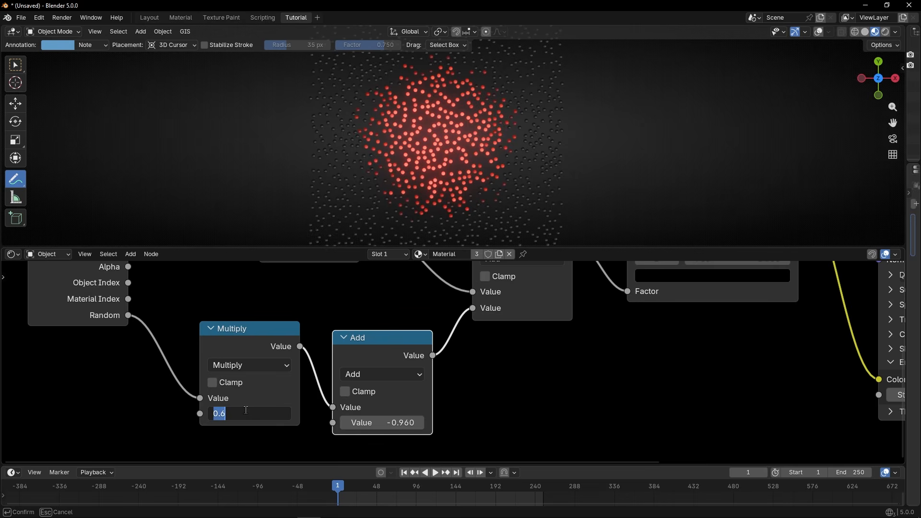
pyautogui.press('Return')
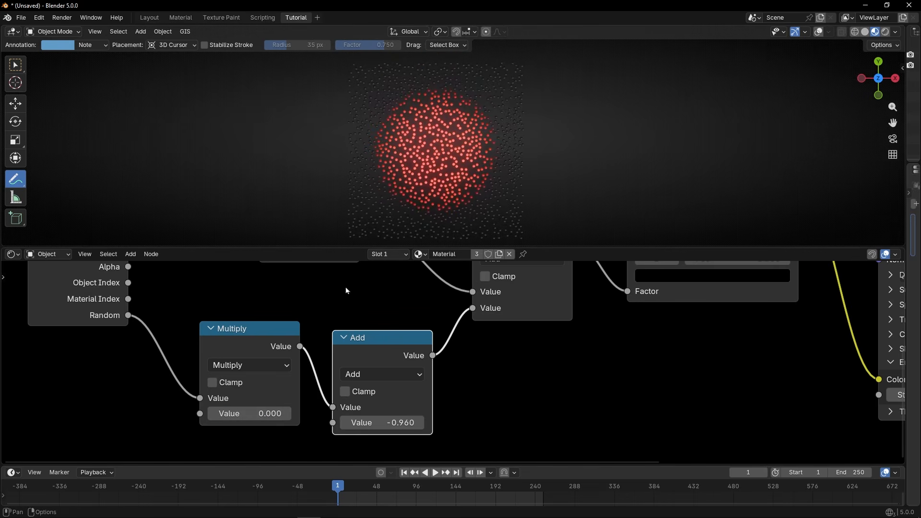
# Raise the Multiply node's second Value to about 1.5 and readjust the lower Add node's Value to resize the randomised circle.
pyautogui.moveTo(240, 420); pyautogui.dragTo(240, 419)
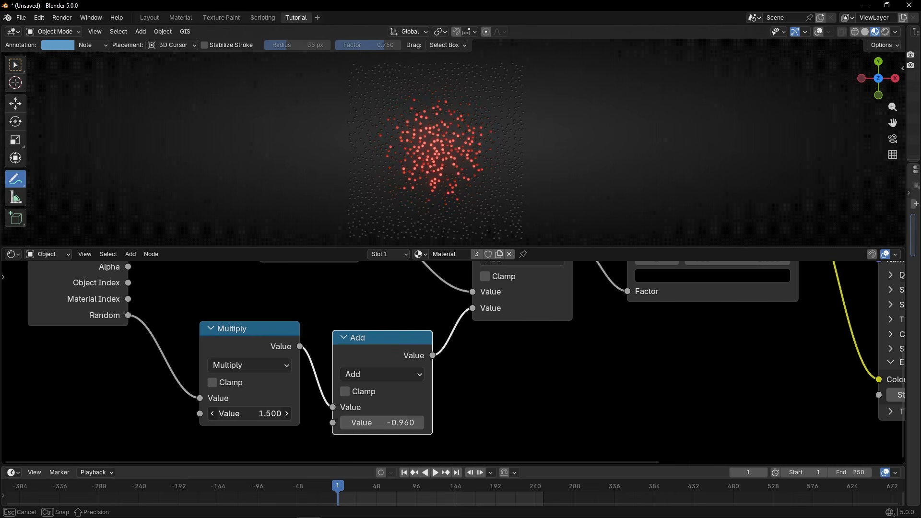
pyautogui.moveTo(239, 413); pyautogui.dragTo(244, 414)
pyautogui.moveTo(390, 418)
pyautogui.mouseDown()
pyautogui.moveTo(398, 422)
pyautogui.moveTo(339, 422)
pyautogui.moveTo(390, 422)
pyautogui.mouseUp()
pyautogui.moveTo(391, 422); pyautogui.dragTo(394, 422)
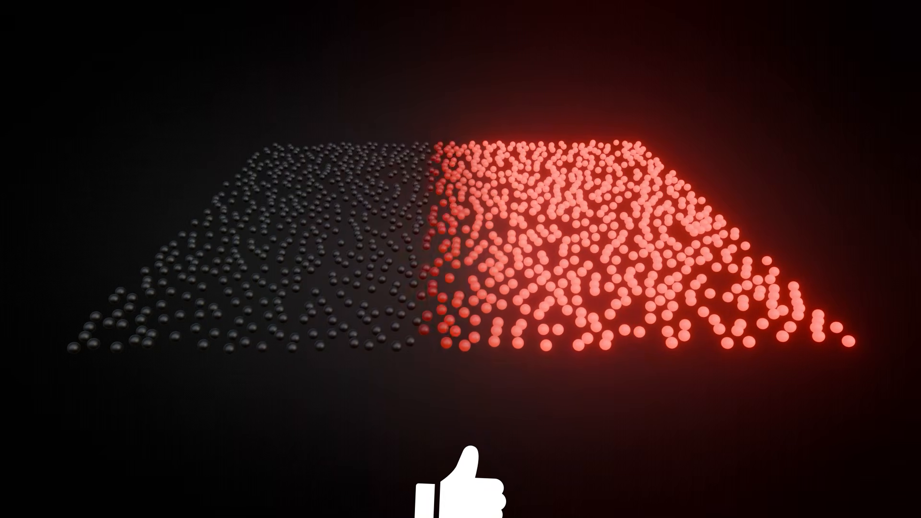